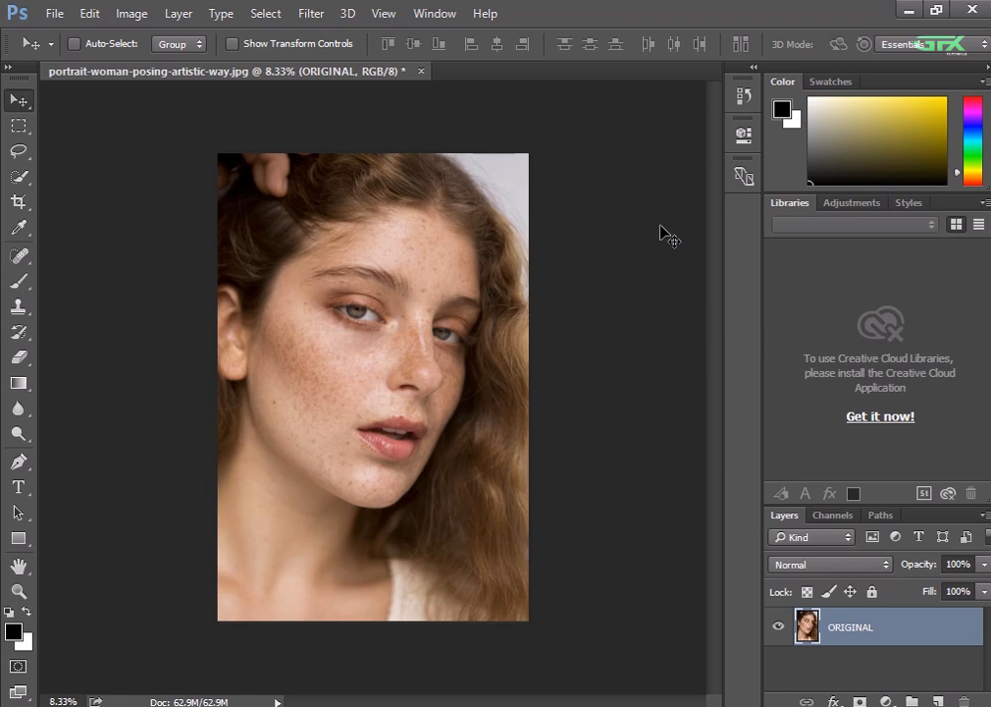
Lock the ORIGINAL layer and duplicate it as a layer named LAYER
click(871, 591)
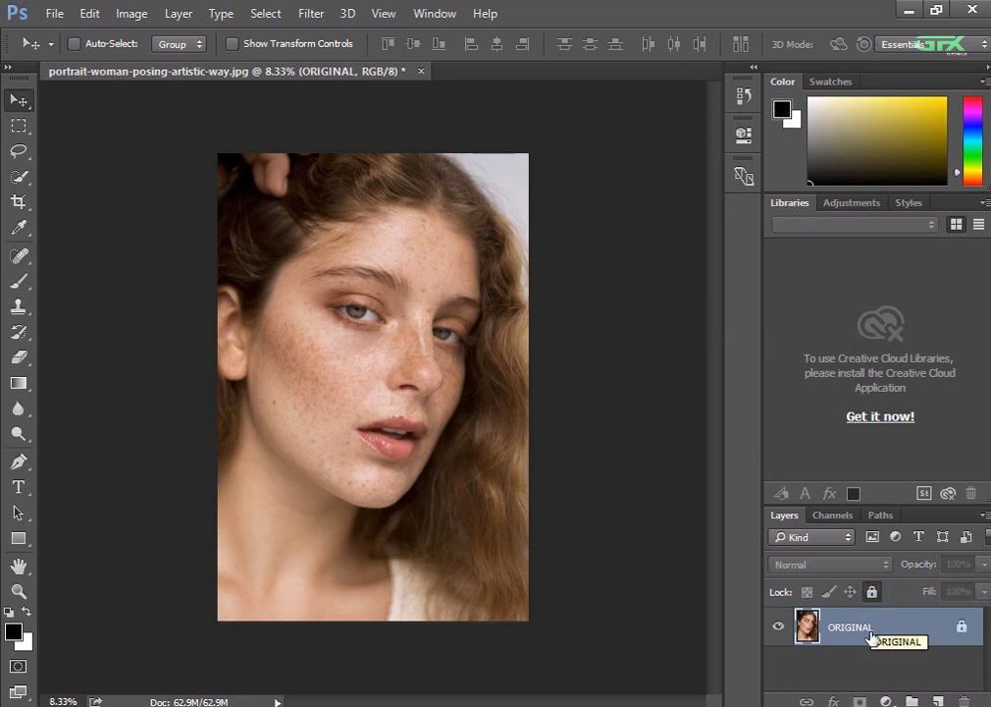
key(ctrl+j)
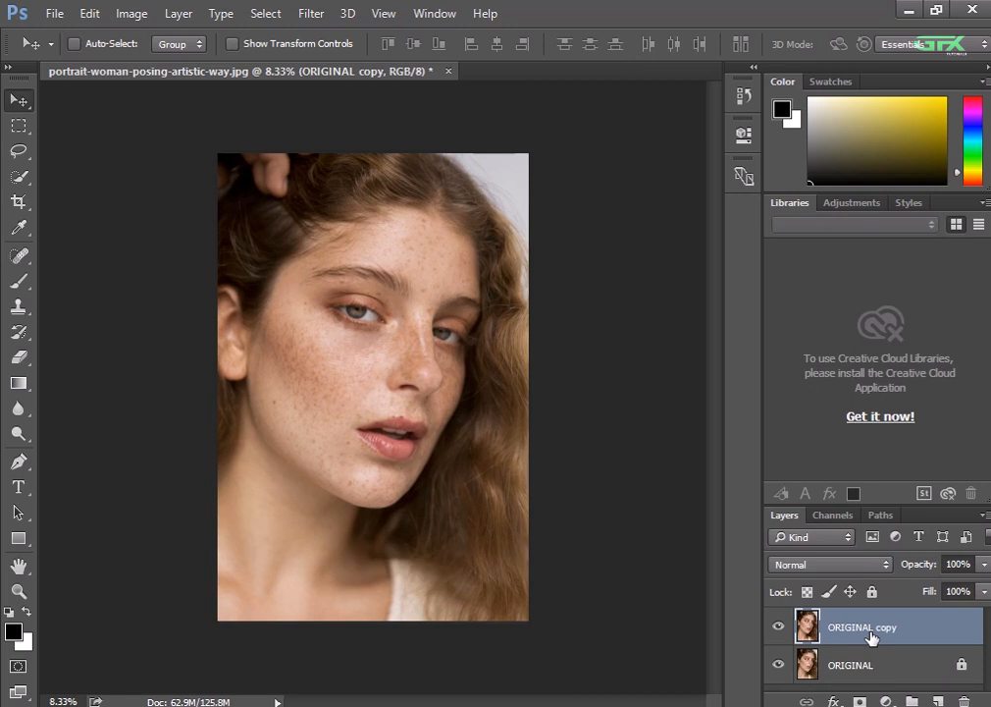
double_click(876, 629)
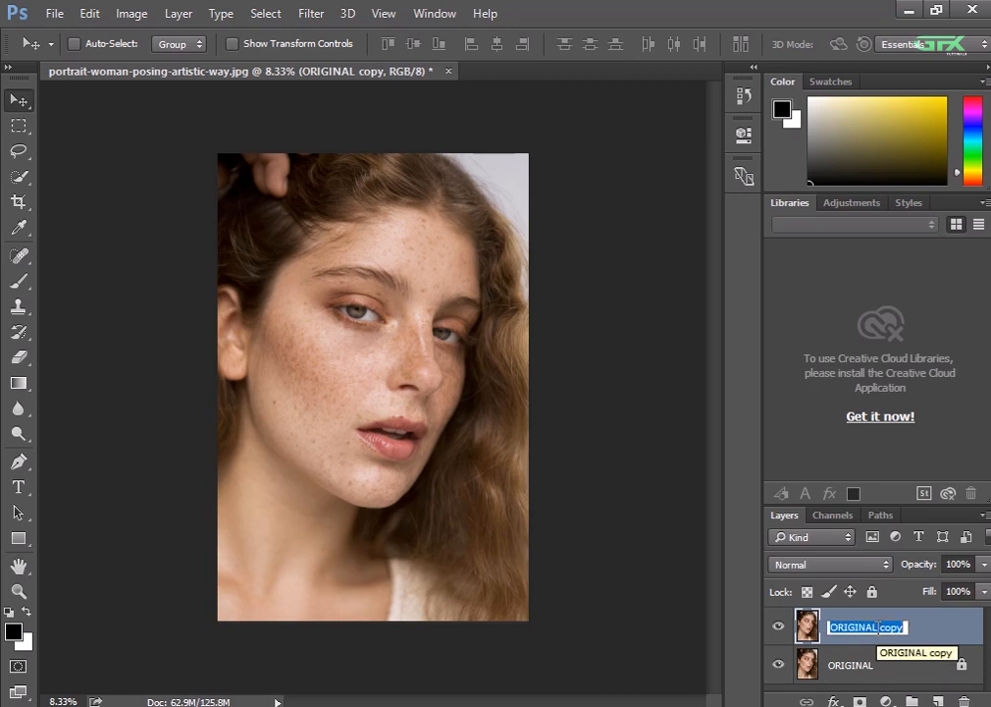
text(LAYER)
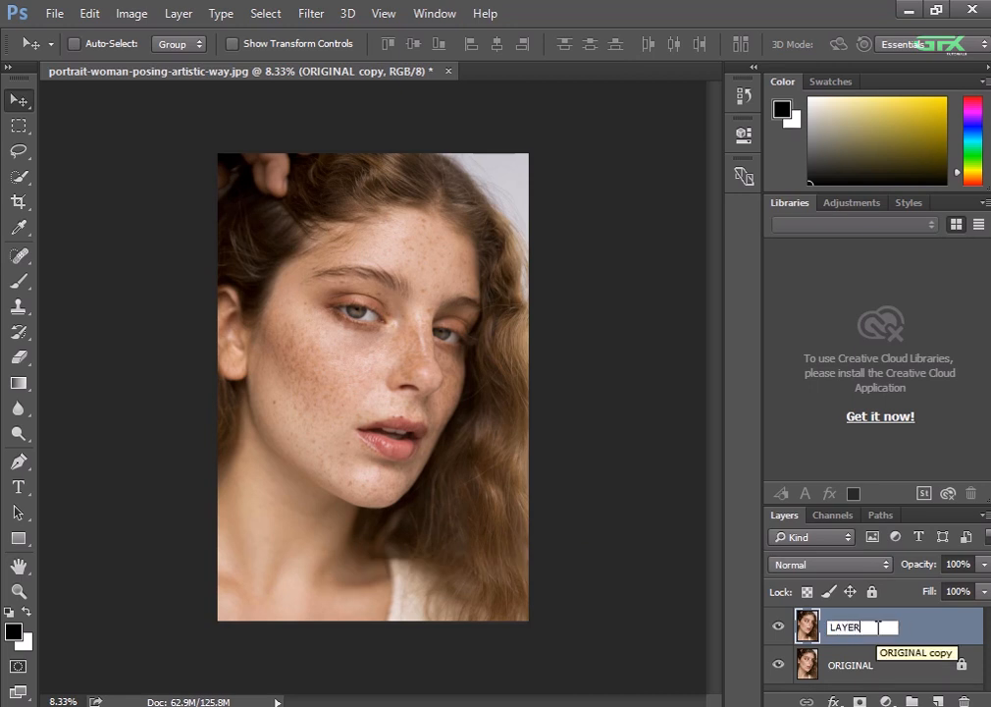
key(Return)
Duplicate the layer named LAYER
key(ctrl+minus)
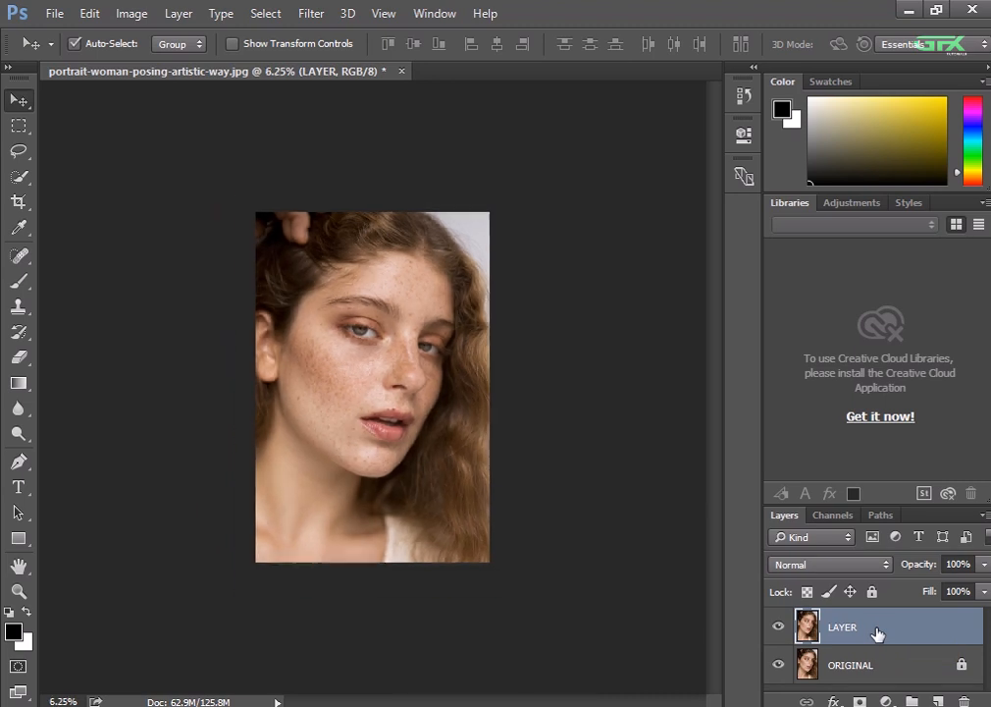
key(ctrl+minus)
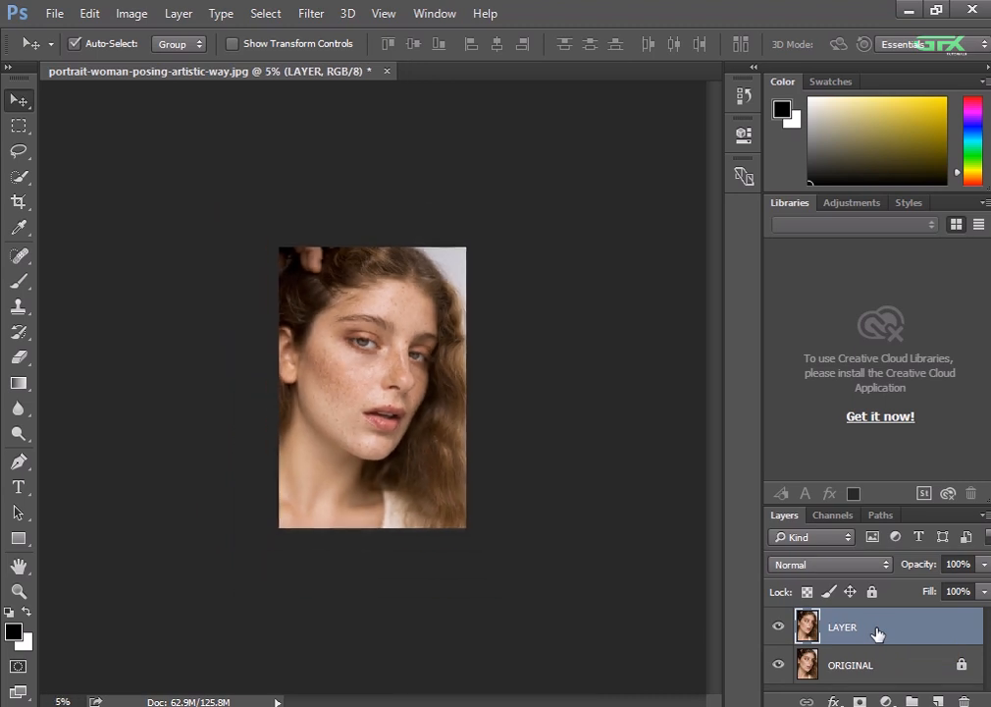
key(ctrl+j)
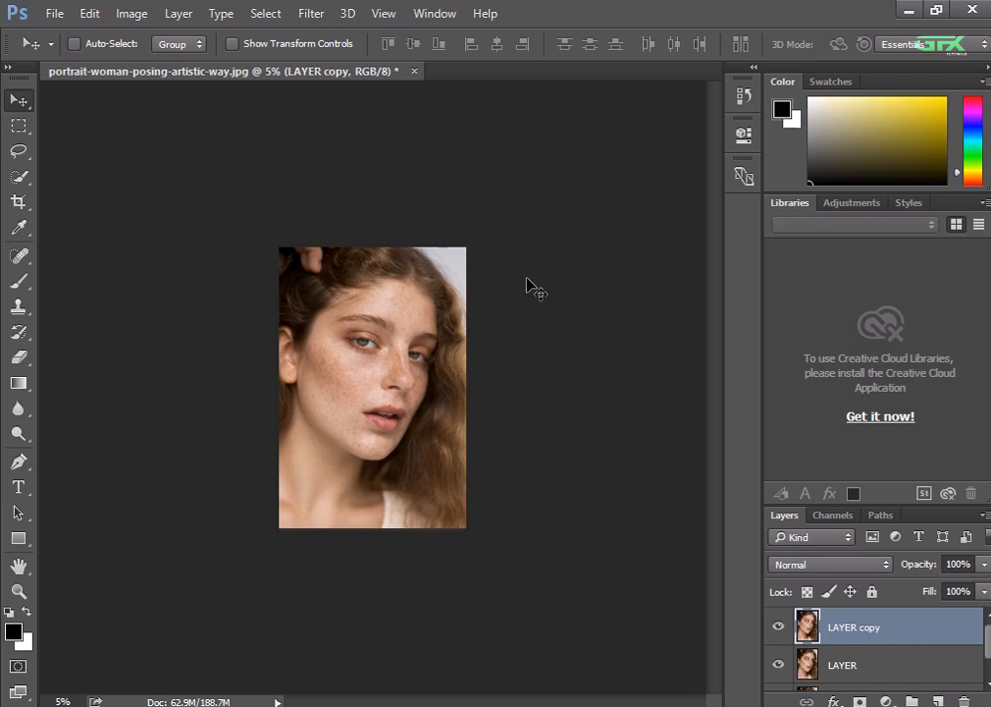
Apply a Gaussian Blur with a radius of 49.7 pixels to the LAYER copy layer
click(321, 13)
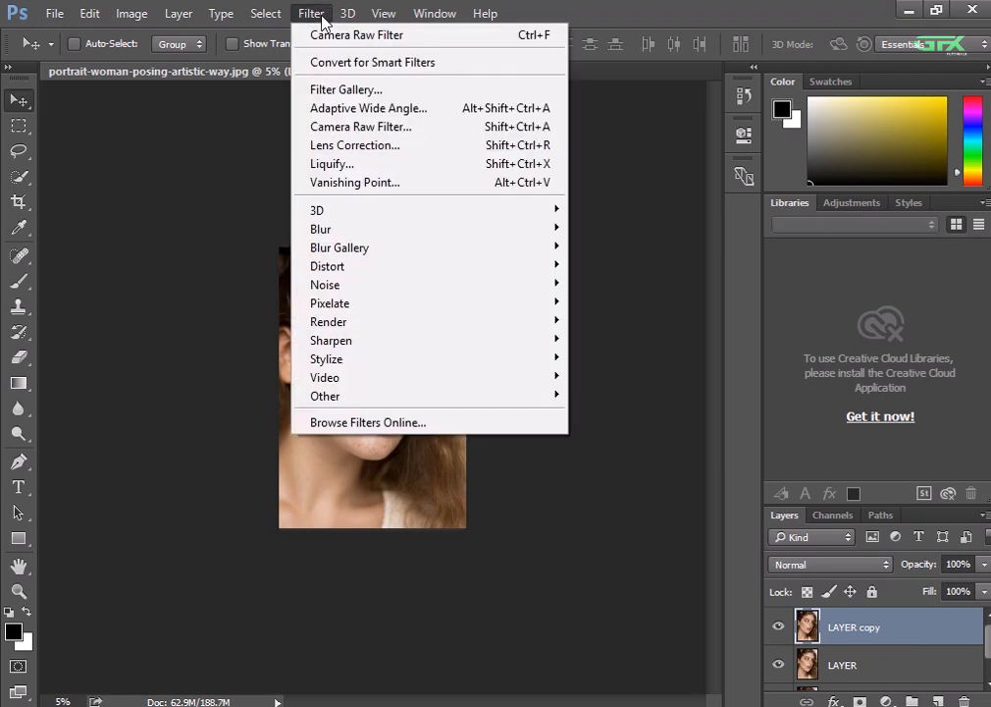
mouse_move(332, 231)
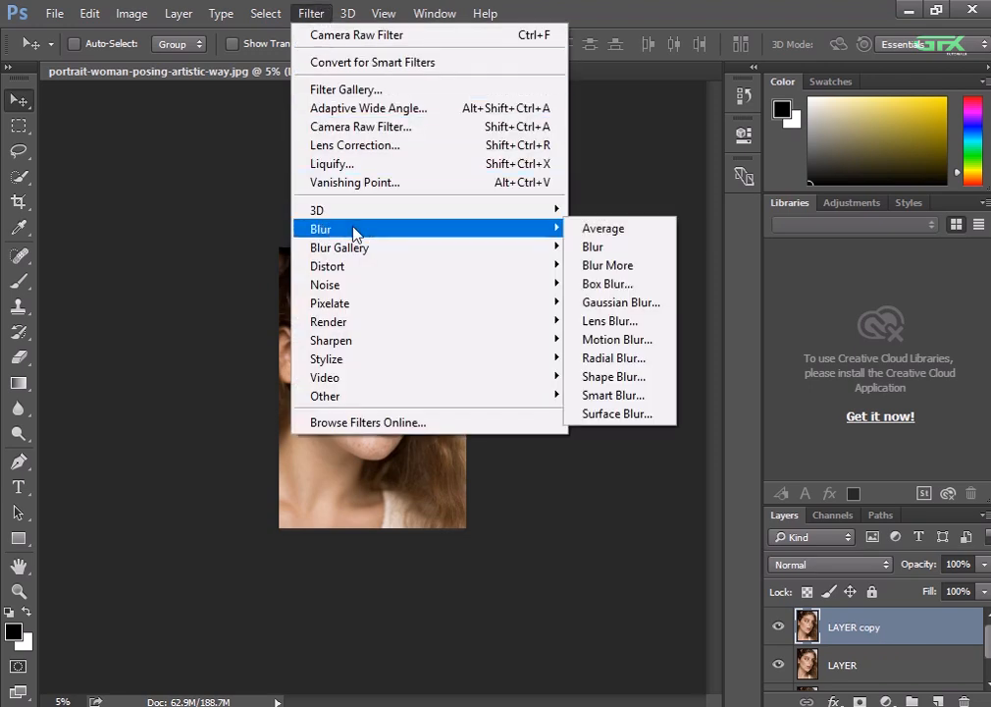
click(609, 304)
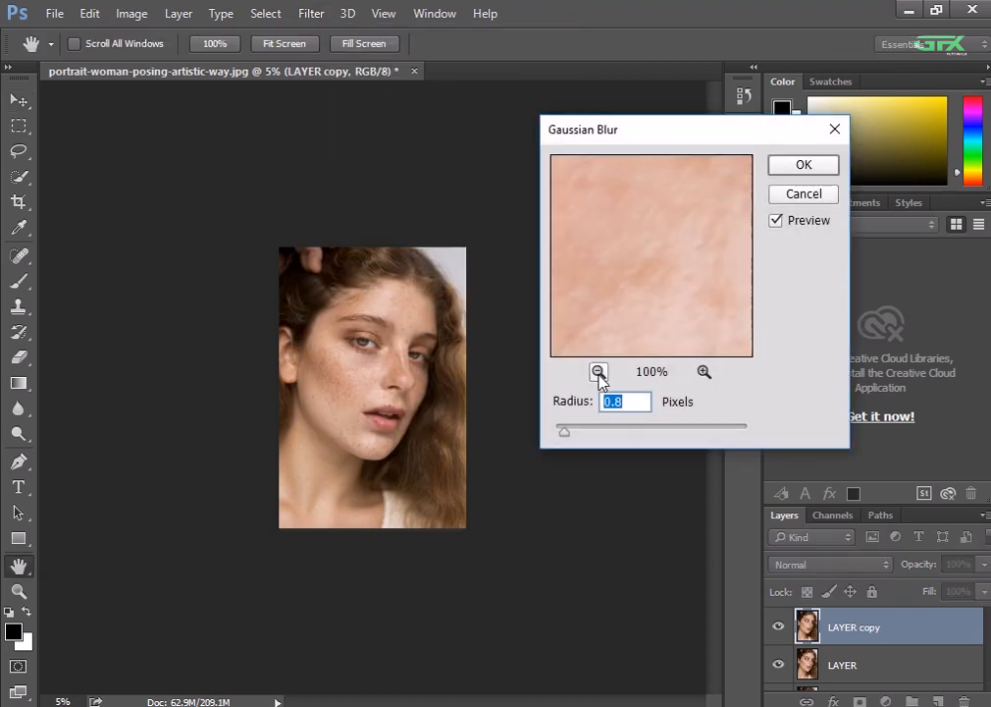
click(598, 371)
click(599, 371)
click(598, 371)
click(598, 370)
click(599, 371)
click(599, 371)
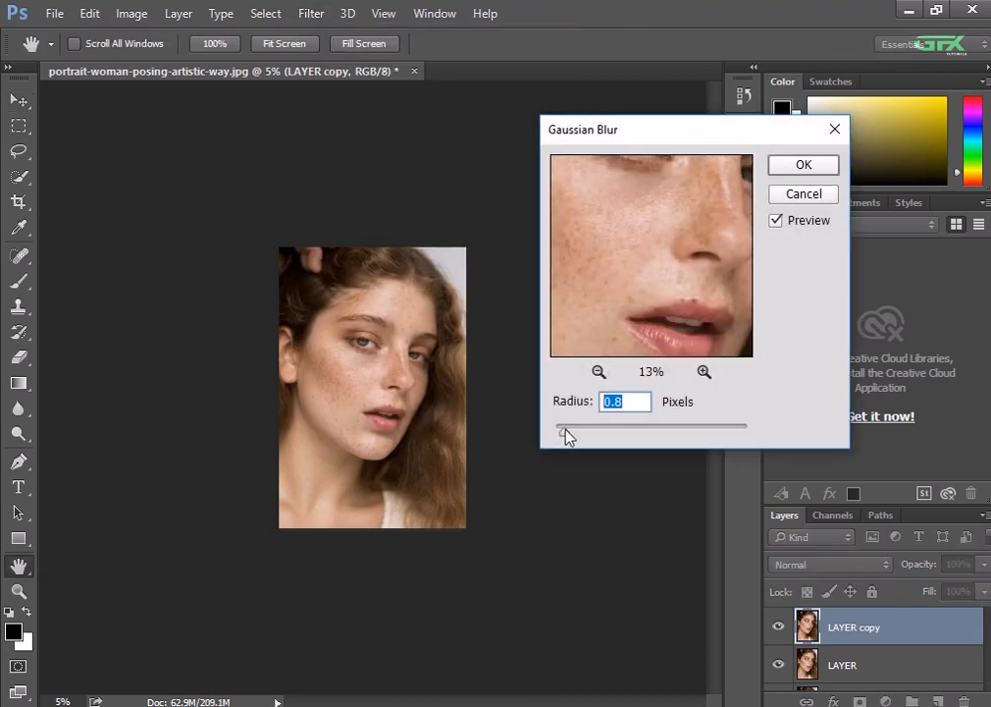
drag(567, 435, 628, 434)
scroll(485, 383, up, 2)
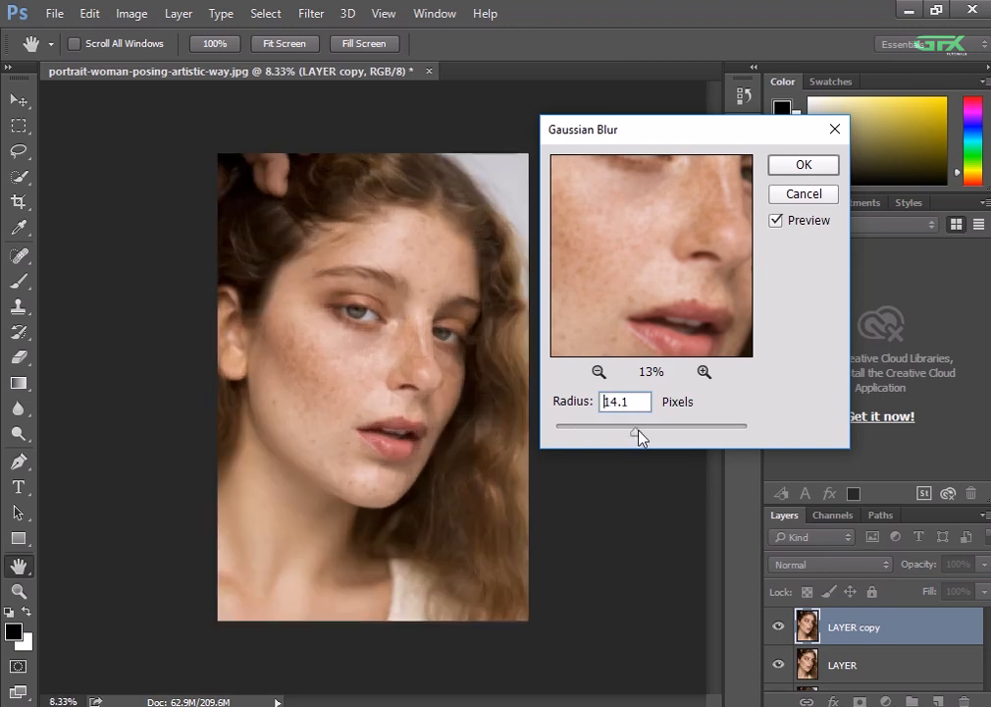
drag(638, 436, 660, 436)
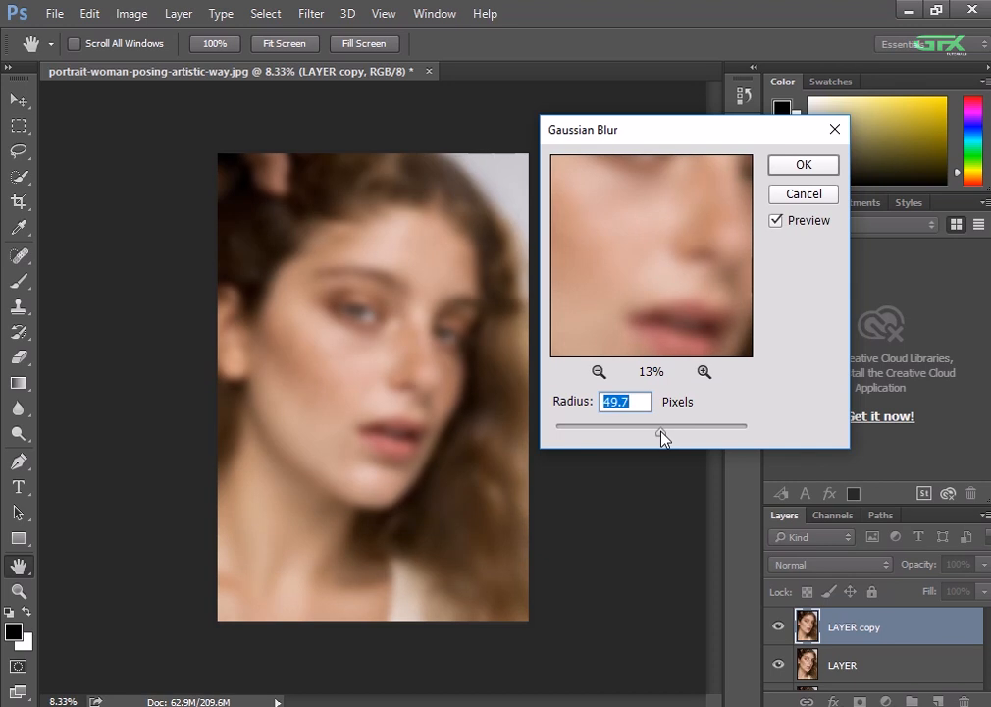
click(790, 167)
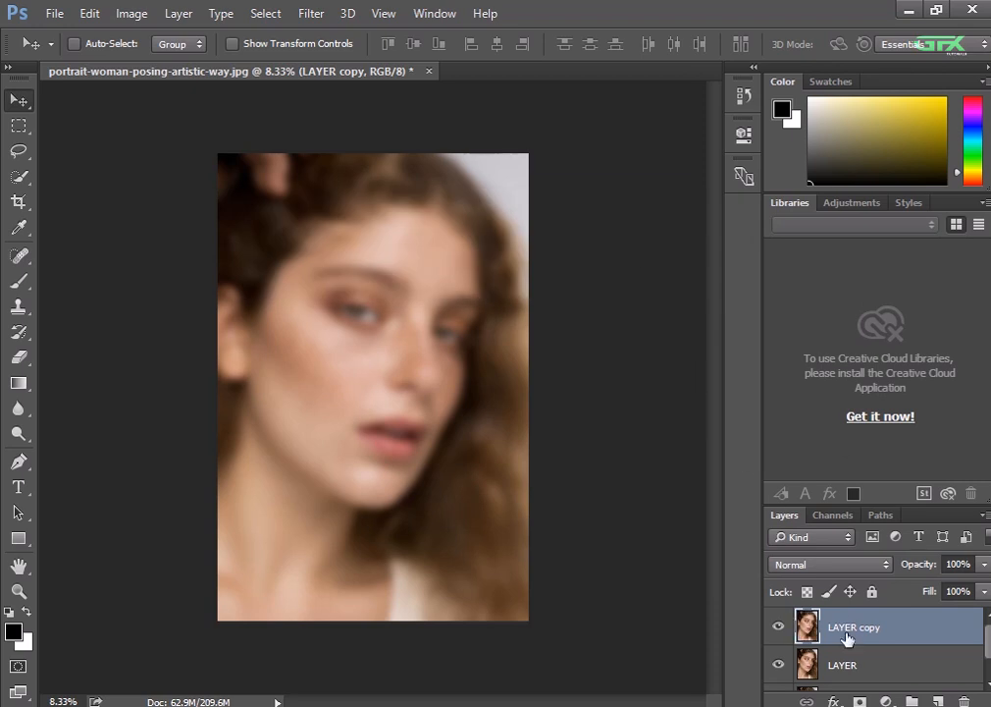
Add a layer mask to LAYER copy and fill it with black
click(859, 700)
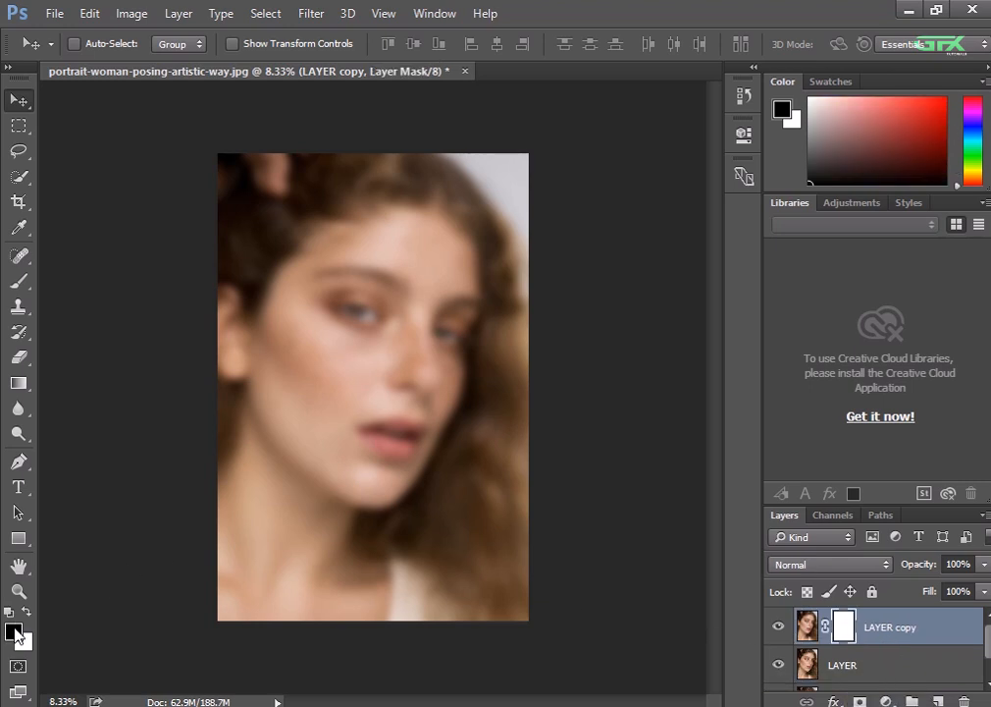
click(15, 632)
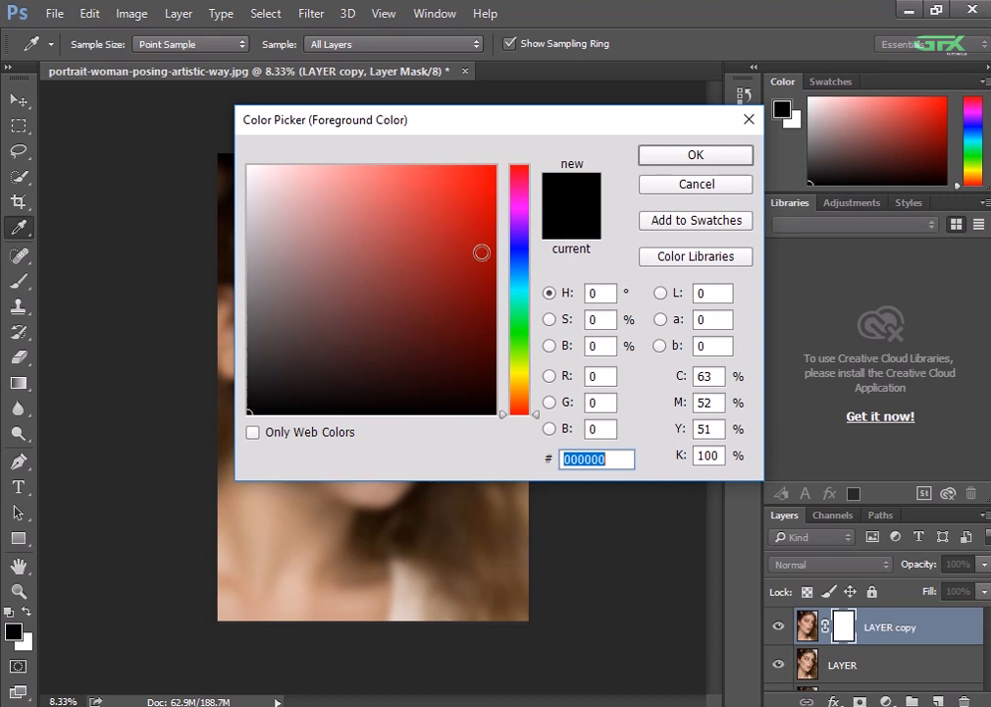
click(259, 404)
click(676, 160)
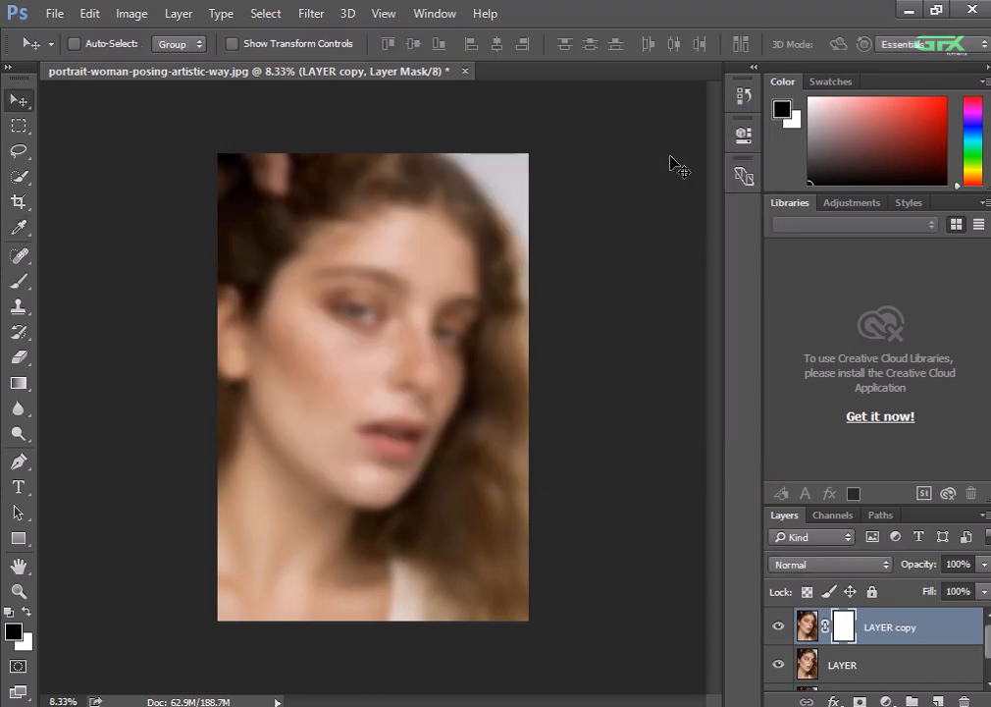
key(ctrl)
key(alt+BackSpace)
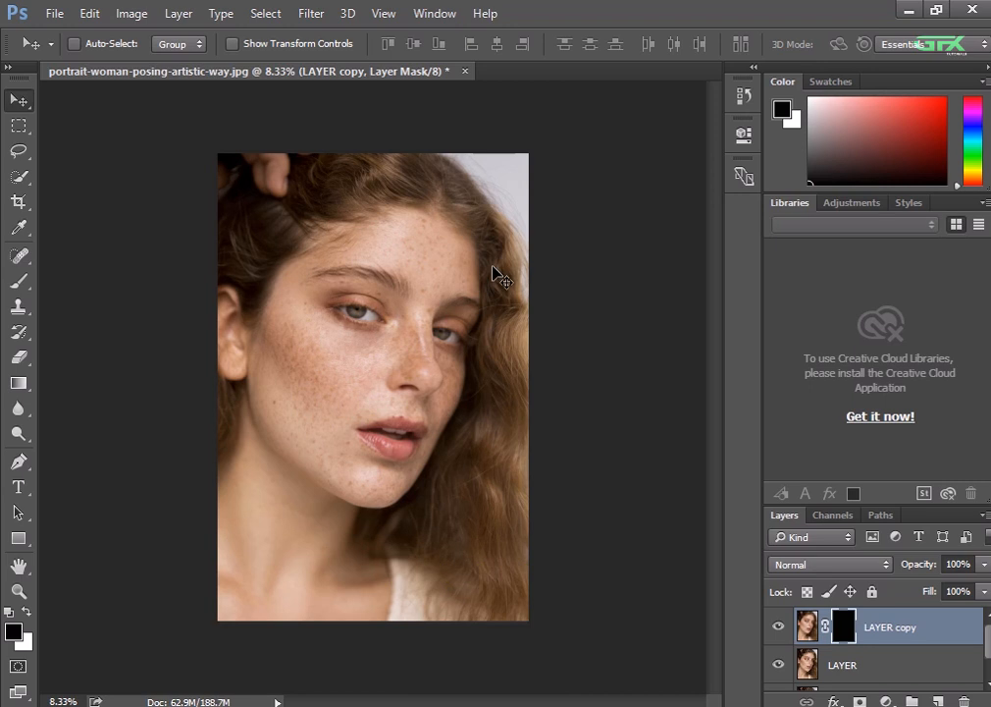
Make white the foreground color and set the Brush tool's flow to 51%
click(29, 615)
click(8, 283)
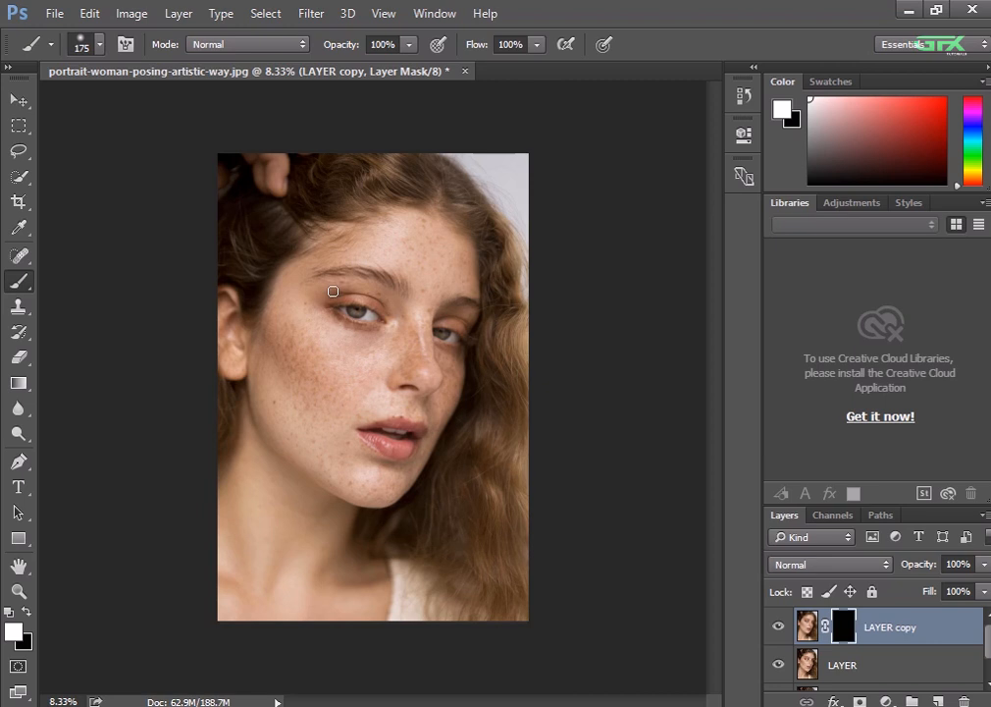
scroll(332, 292, up, 1)
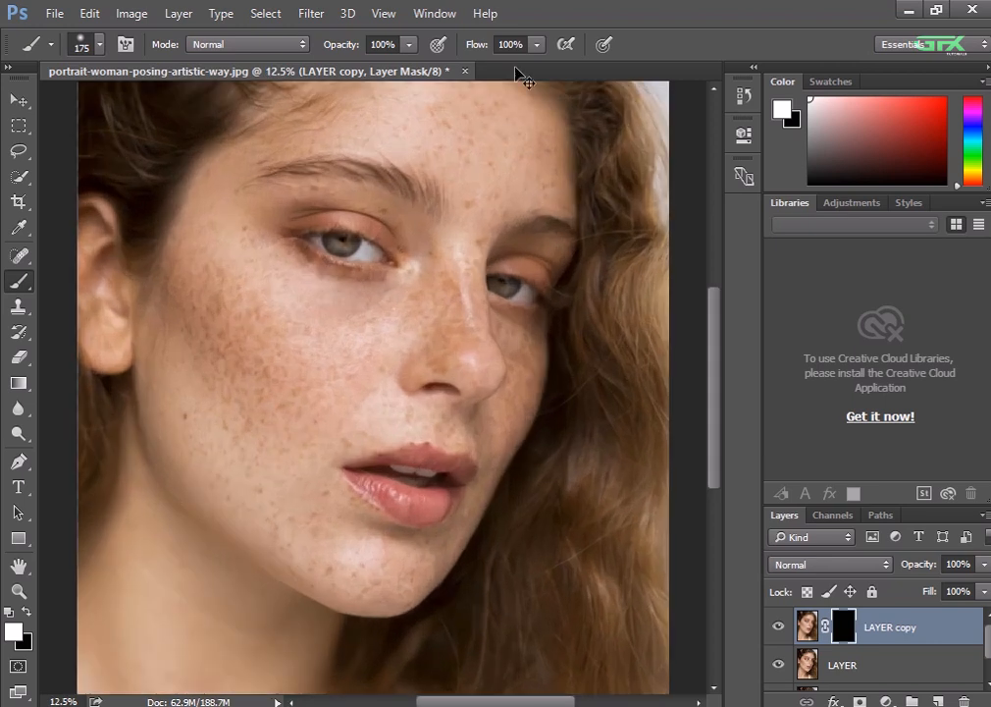
scroll(516, 69, up, 1)
click(536, 44)
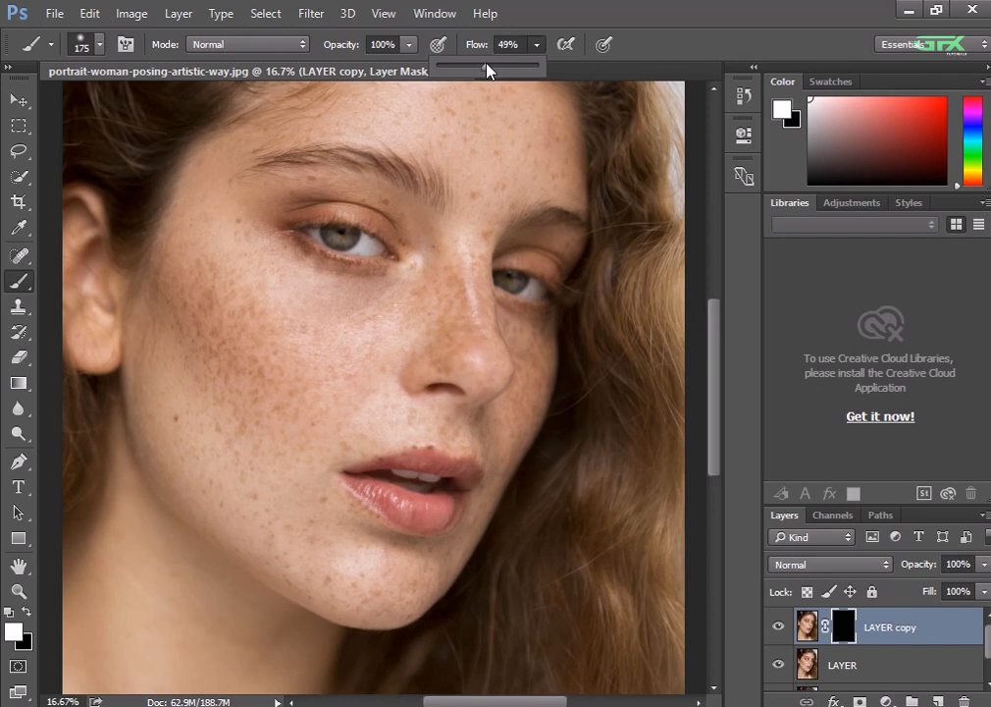
click(330, 349)
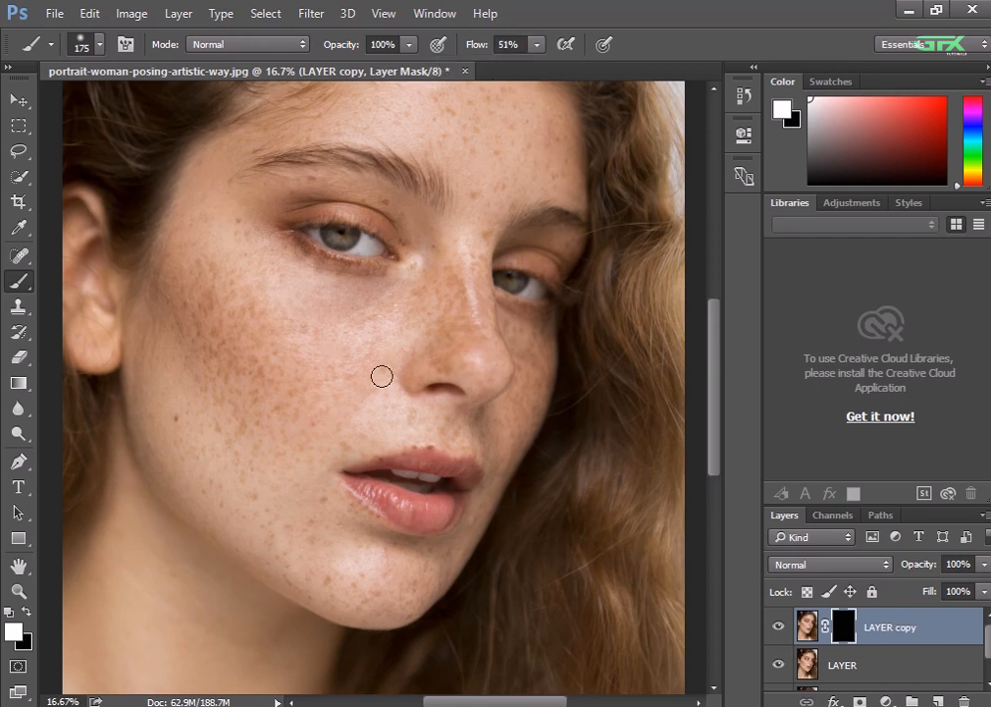
Paint white on the LAYER copy mask over the freckled cheek below the eye with a 700-pixel brush
key(bracketright)
key(bracketright)
key(bracketright)
key(bracketright)
key(bracketright)
key(bracketright)
key(bracketright)
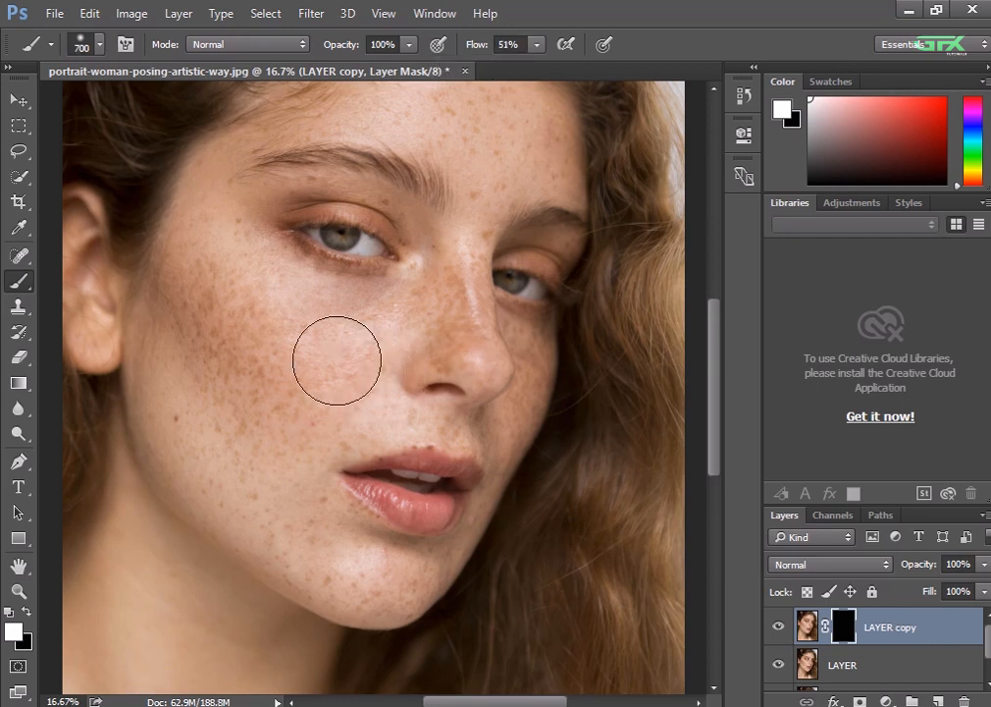
mouse_move(252, 349)
mouse_down()
mouse_move(280, 440)
mouse_move(254, 436)
mouse_move(359, 344)
mouse_up()
Smooth the lower cheek and the skin beside the nose and mouth by painting the mask with a 400-pixel brush
key(ctrl+plus)
key(bracketleft)
key(bracketleft)
key(bracketleft)
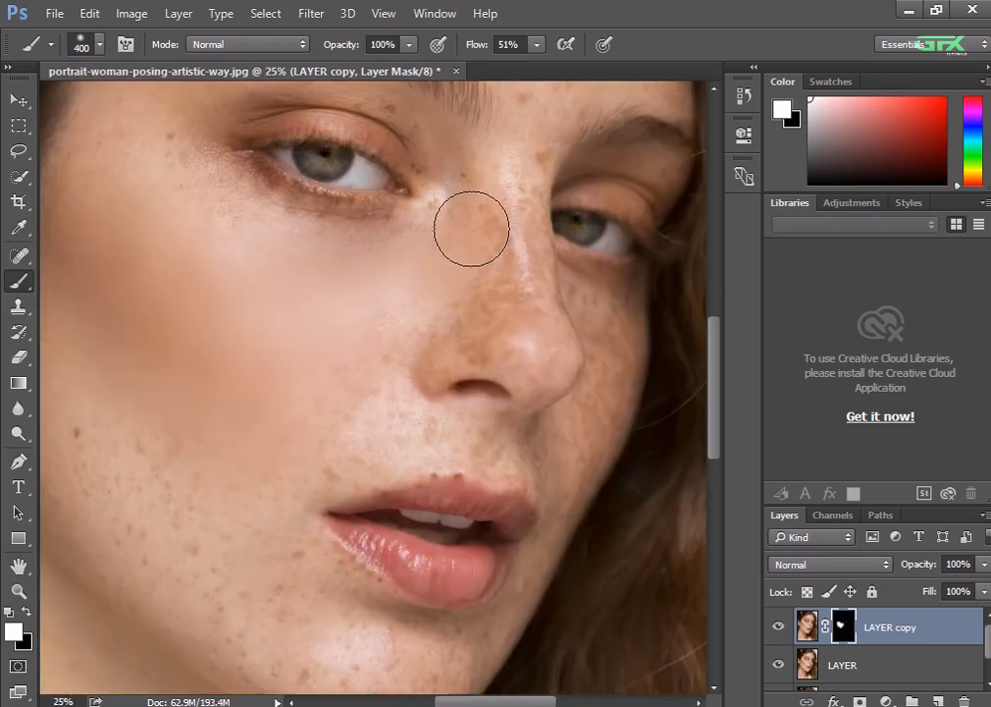
drag(198, 405, 325, 370)
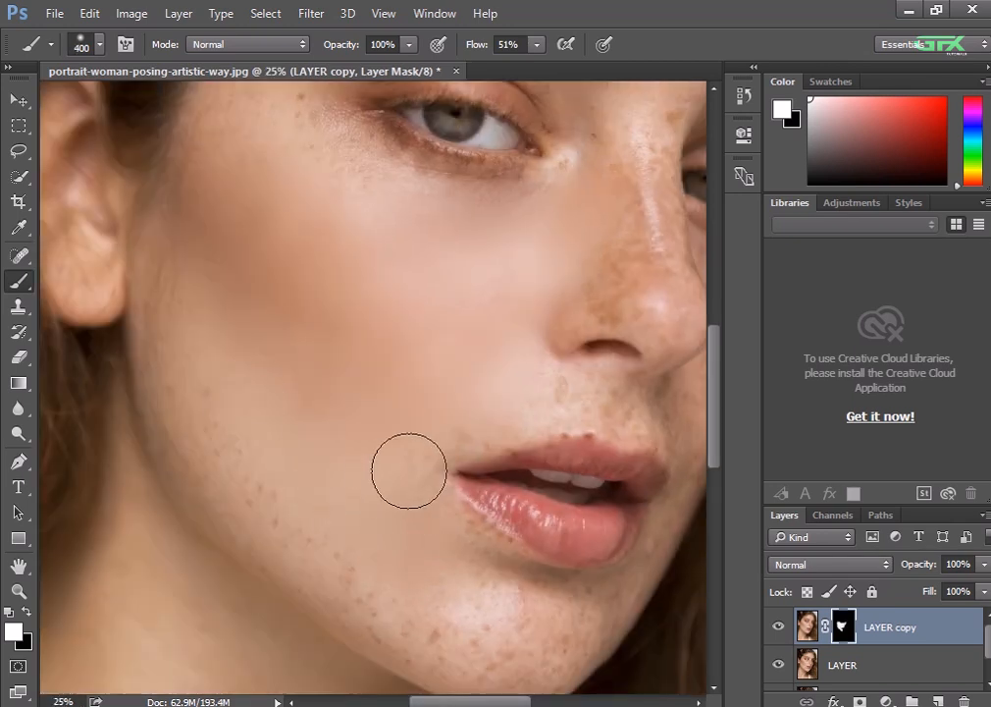
mouse_move(502, 414)
mouse_down()
mouse_move(277, 481)
mouse_move(201, 447)
mouse_move(369, 563)
mouse_move(437, 645)
mouse_move(506, 589)
mouse_up()
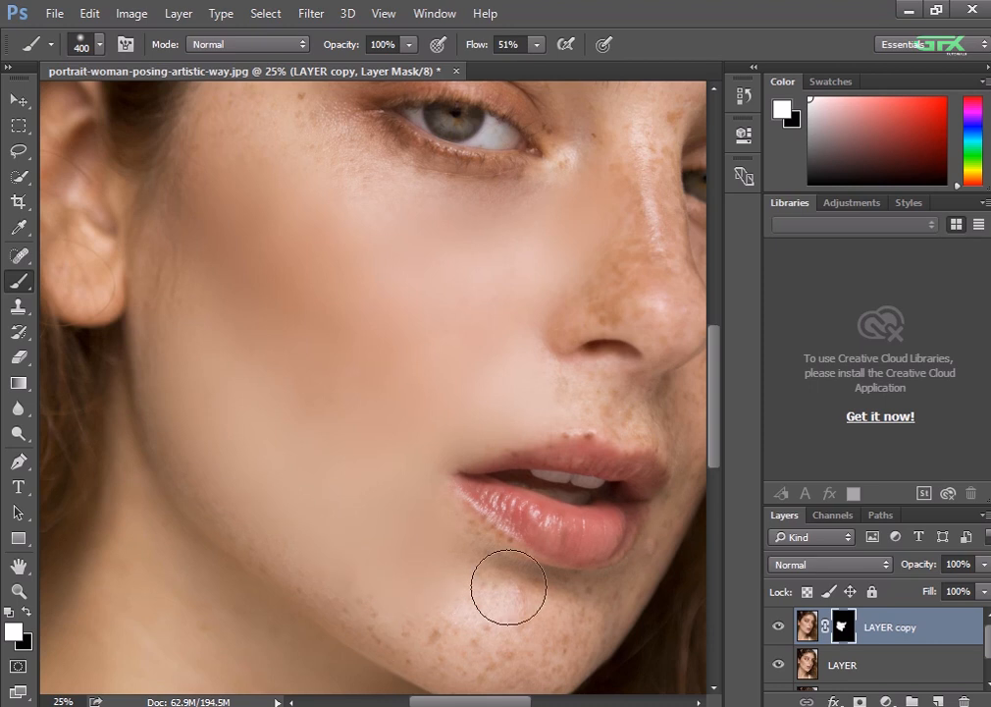
Smooth the skin below the lower lip and on the chin by painting the mask with a 175-pixel brush
key(ctrl+plus)
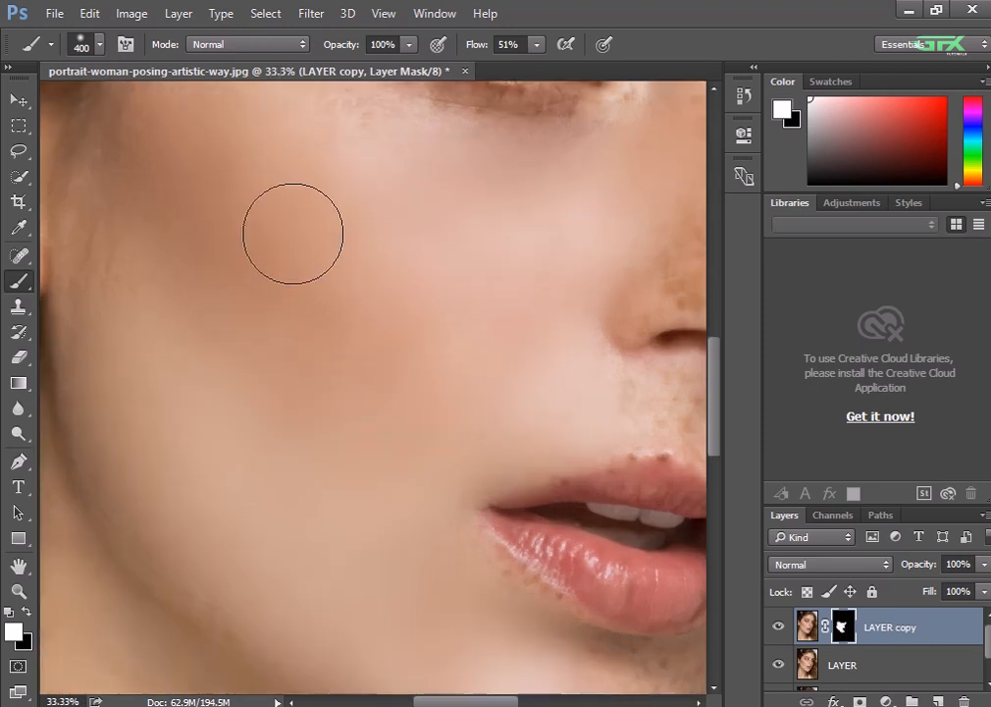
drag(432, 408, 281, 196)
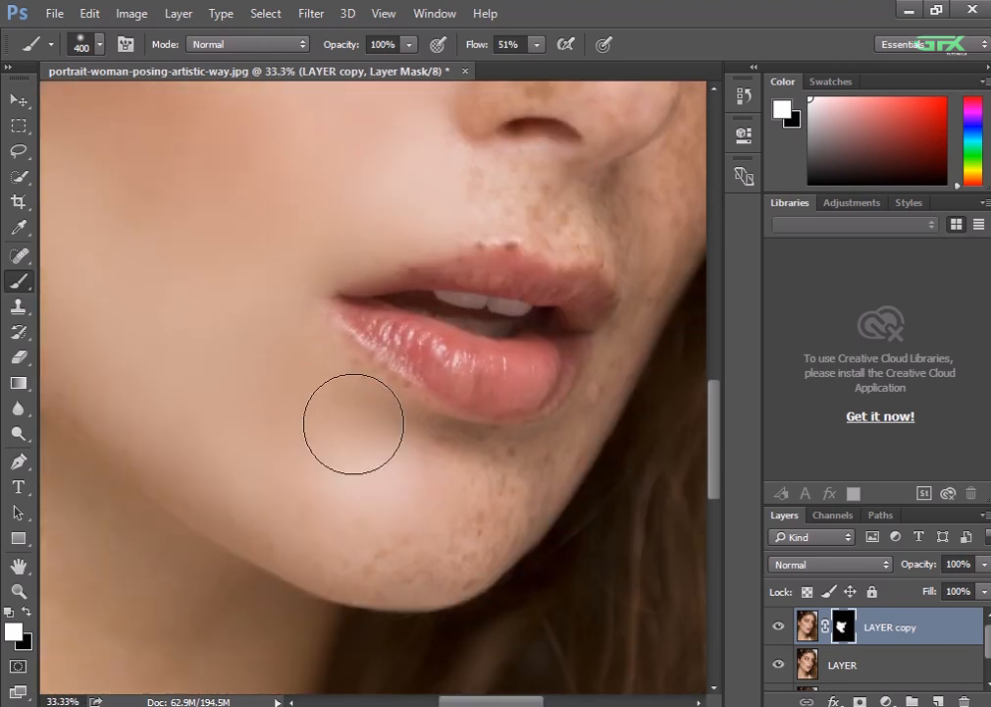
key(bracketleft)
key(bracketleft)
key(bracketleft)
key(bracketleft)
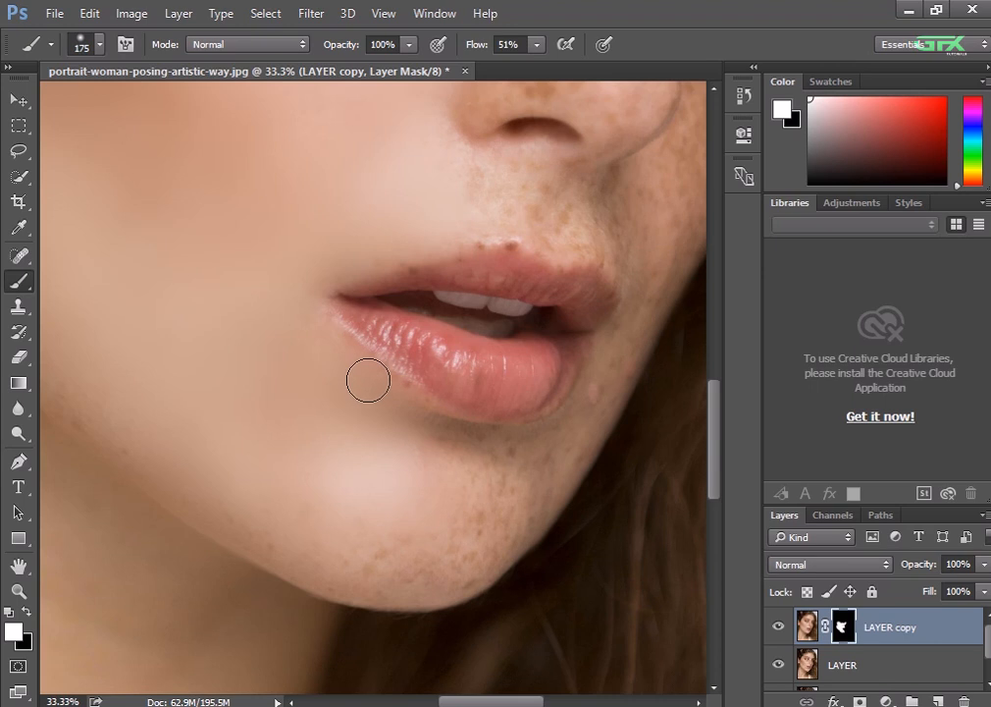
mouse_move(367, 381)
mouse_down()
mouse_move(382, 476)
mouse_move(352, 582)
mouse_up()
drag(562, 435, 236, 527)
Paint the mask over the skin above the upper lip and on the nose, and undo the last nose stroke
drag(402, 325, 251, 407)
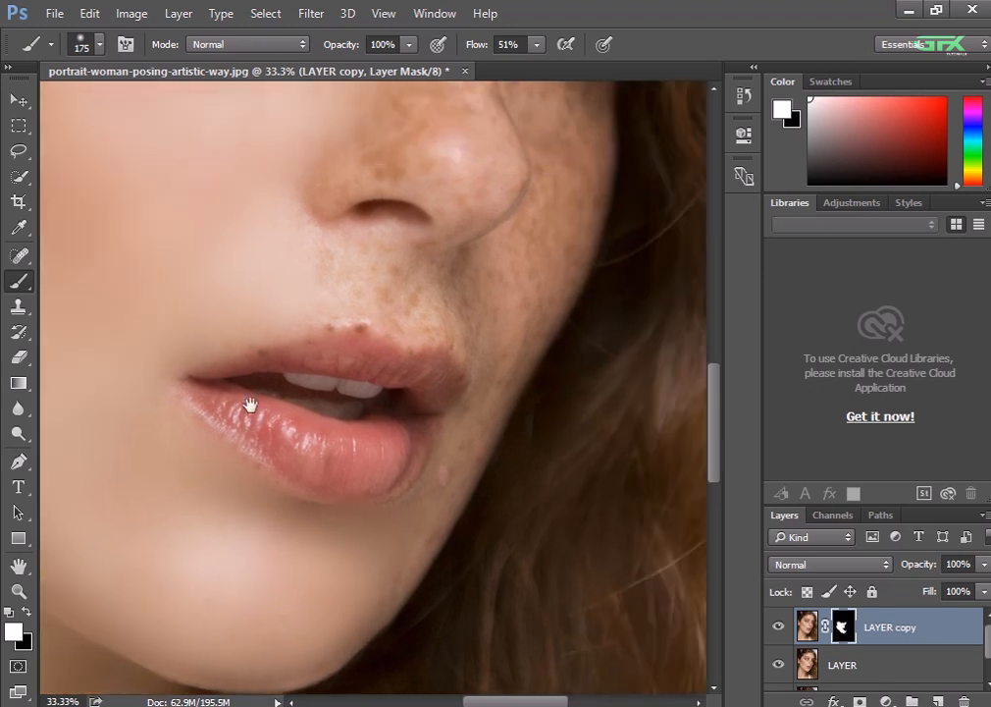
mouse_move(327, 281)
mouse_down()
mouse_move(347, 307)
mouse_move(308, 322)
mouse_up()
drag(408, 271, 261, 310)
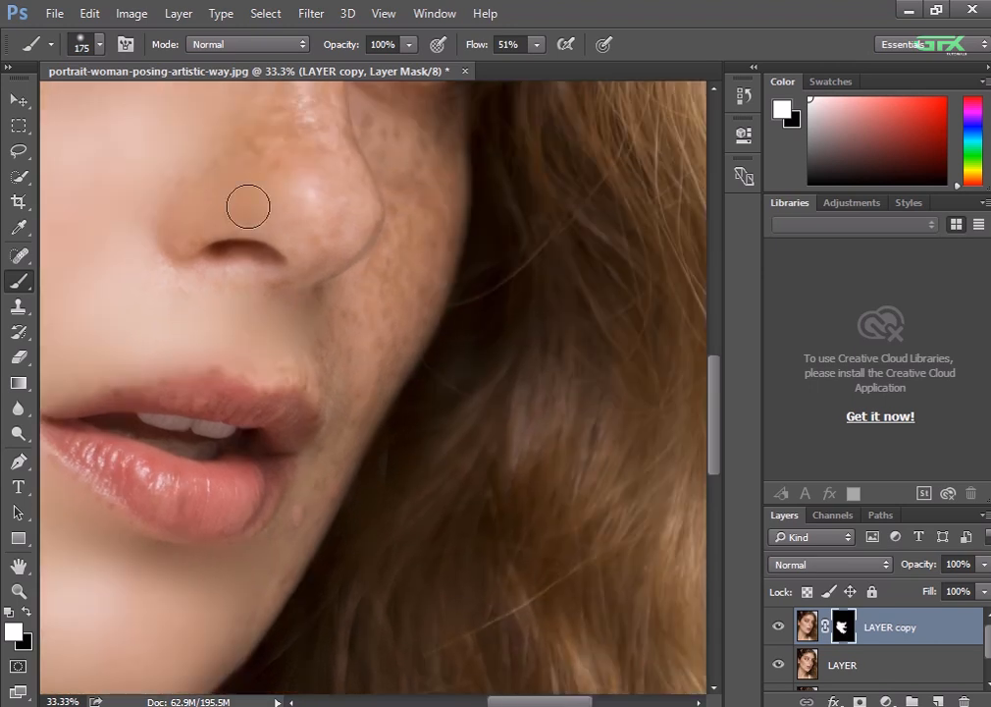
drag(435, 243, 454, 422)
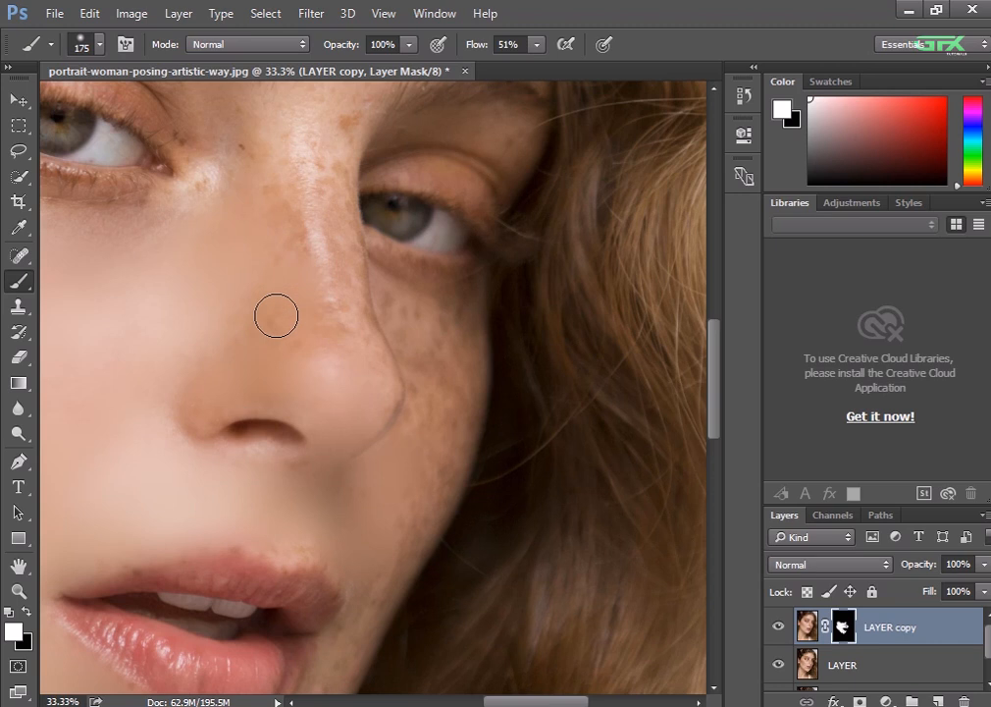
drag(298, 256, 319, 172)
key(ctrl+z)
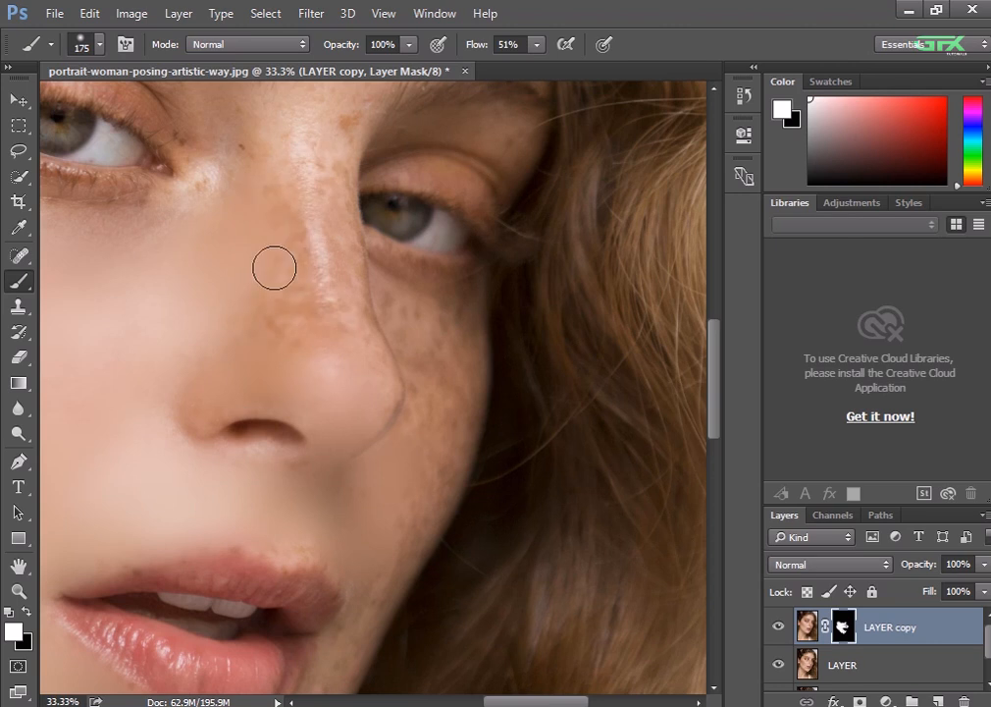
Set the brush flow to 39% and paint the mask along the bridge of the nose
click(536, 45)
click(524, 68)
mouse_move(311, 169)
mouse_down()
mouse_move(314, 148)
mouse_move(343, 265)
mouse_up()
drag(360, 198, 385, 397)
mouse_move(224, 388)
mouse_down()
mouse_move(299, 351)
mouse_move(358, 237)
mouse_up()
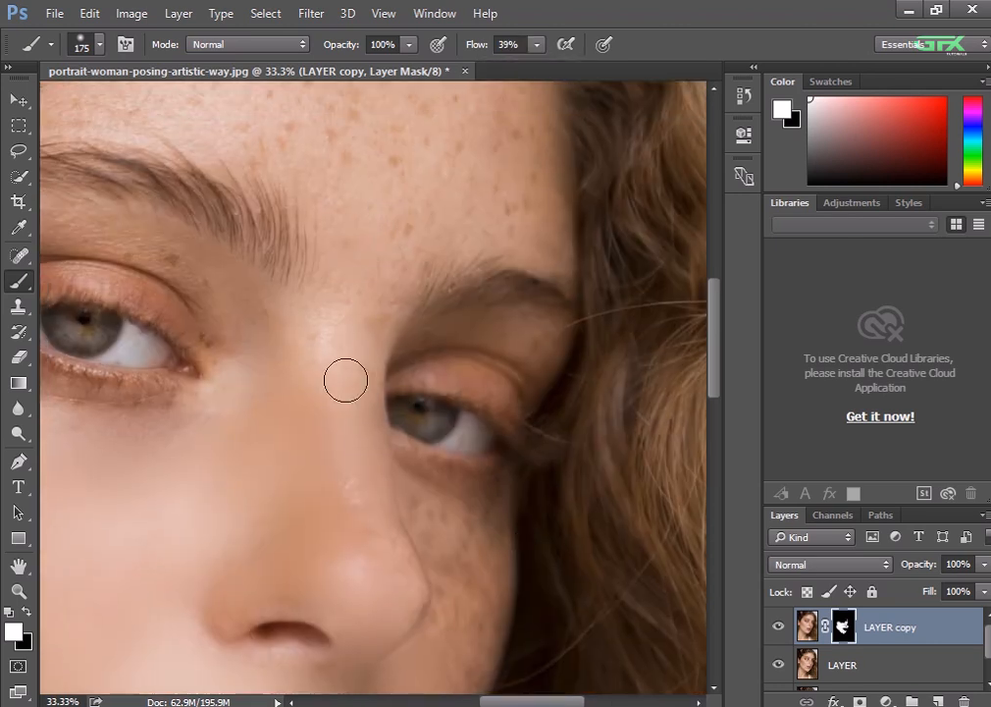
Set the brush flow to 50% and paint the mask between the eyebrows and over the skin above the near eye
click(537, 45)
click(549, 68)
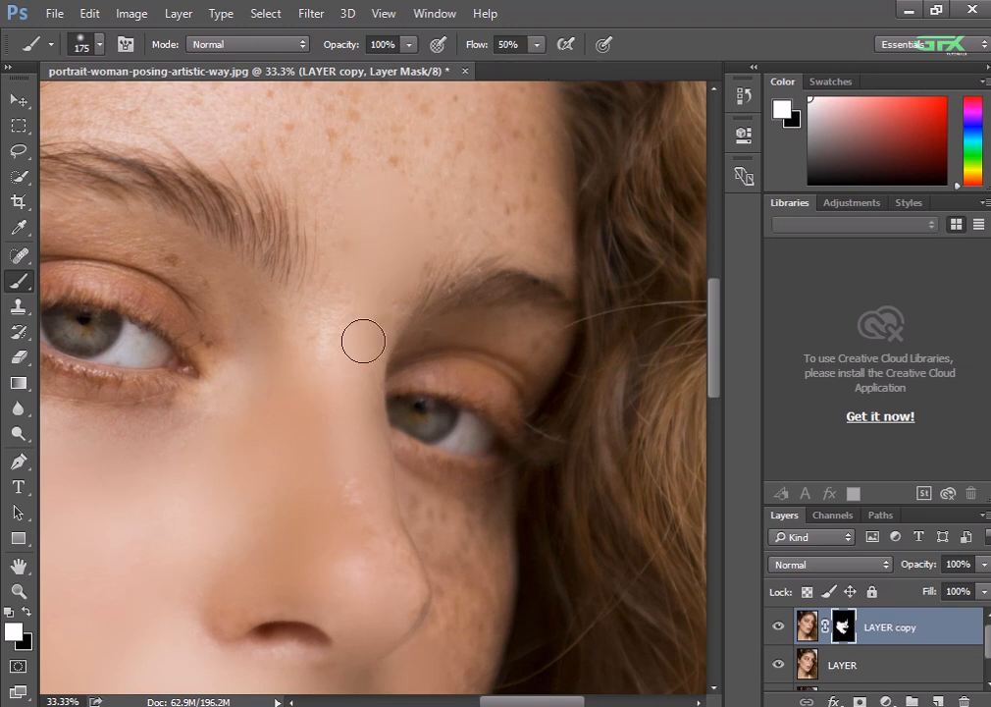
drag(128, 239, 221, 345)
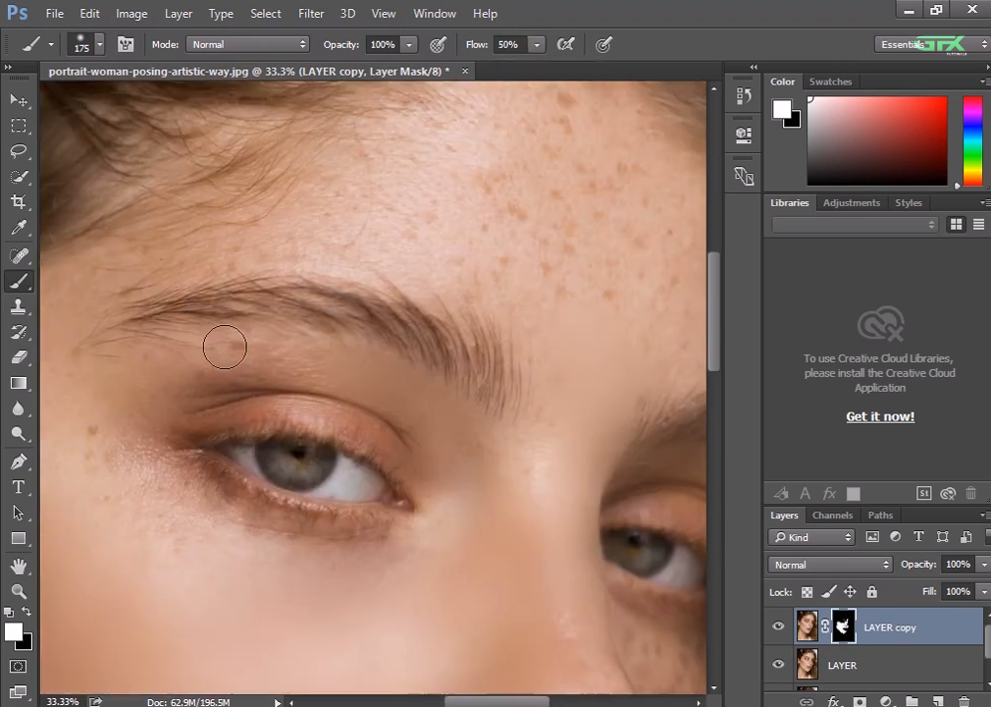
mouse_move(111, 383)
mouse_down()
mouse_move(269, 351)
mouse_move(443, 454)
mouse_up()
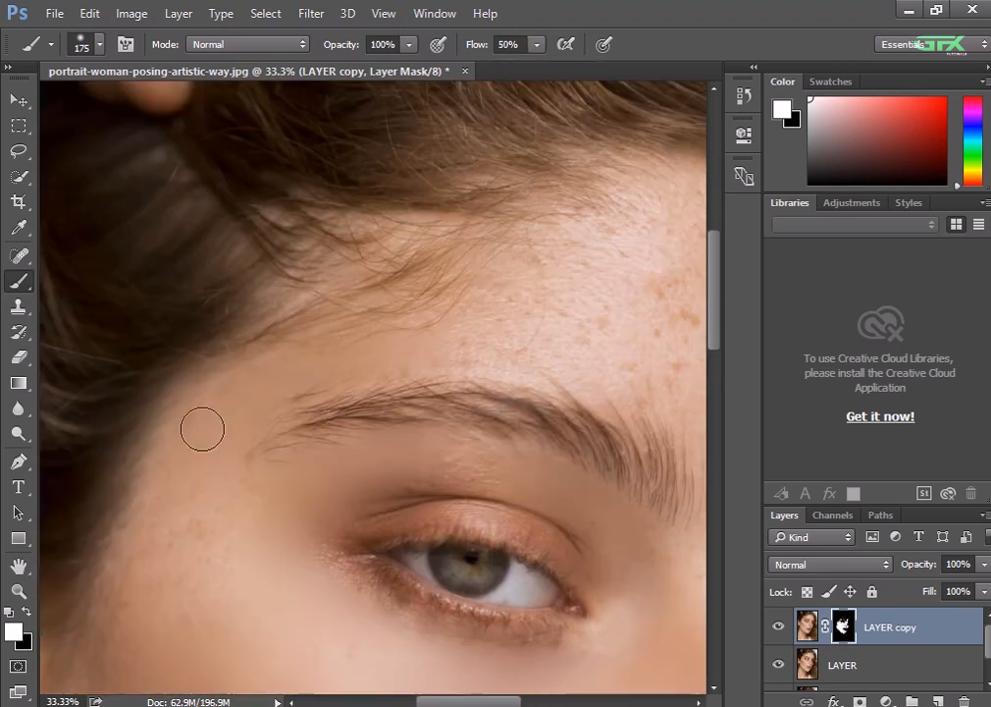
Smooth the temple and the whole forehead up to the hairline by painting the mask with the 175-pixel brush
mouse_move(201, 427)
mouse_down()
mouse_move(409, 333)
mouse_move(214, 526)
mouse_up()
drag(326, 462, 109, 549)
mouse_move(369, 350)
mouse_down()
mouse_move(504, 323)
mouse_move(513, 398)
mouse_move(480, 316)
mouse_up()
drag(510, 358, 272, 211)
mouse_move(251, 335)
mouse_down()
mouse_move(296, 275)
mouse_move(359, 309)
mouse_move(456, 333)
mouse_move(393, 363)
mouse_move(246, 490)
mouse_up()
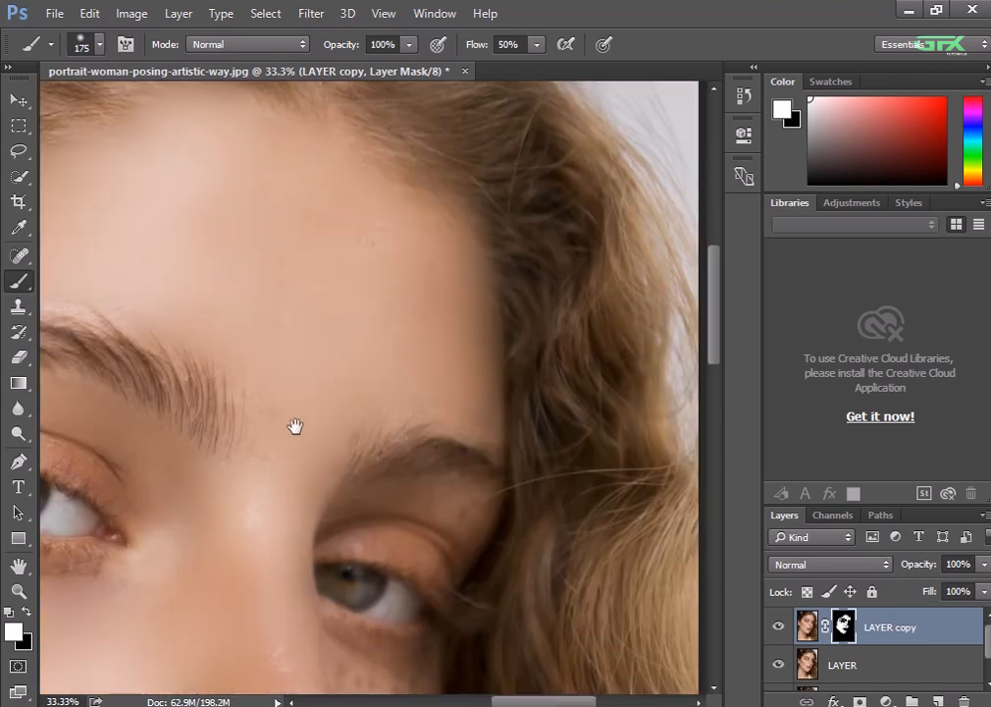
Smooth the shaded far cheek, from below the eye down past the nose and mouth, by painting the mask
drag(296, 425, 188, 256)
mouse_move(197, 513)
mouse_down()
mouse_move(255, 533)
mouse_move(273, 583)
mouse_move(251, 412)
mouse_up()
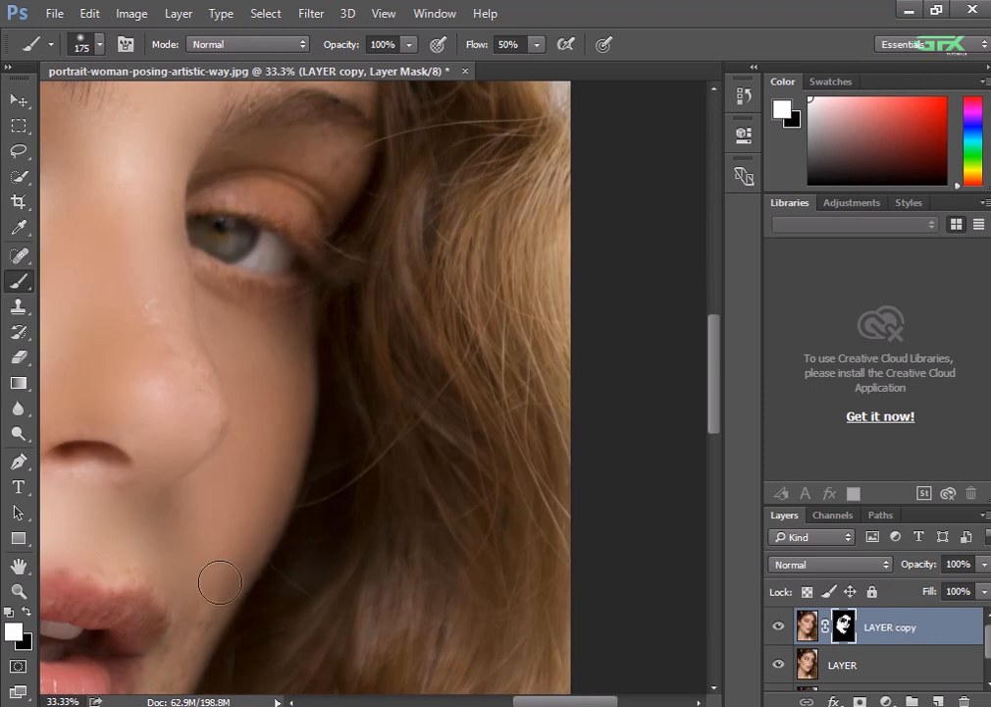
drag(215, 580, 250, 373)
drag(165, 598, 104, 655)
drag(280, 181, 368, 268)
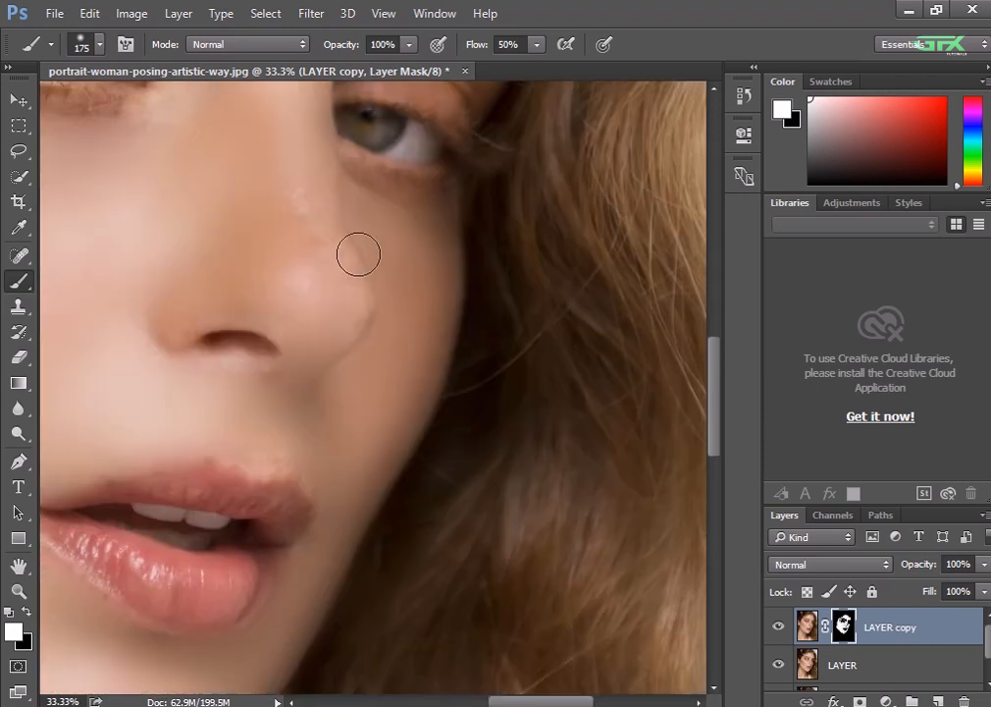
Smooth the neck below the jawline by painting the mask with the 175-pixel brush
key(ctrl+minus)
key(ctrl+minus)
scroll(369, 278, up, 2)
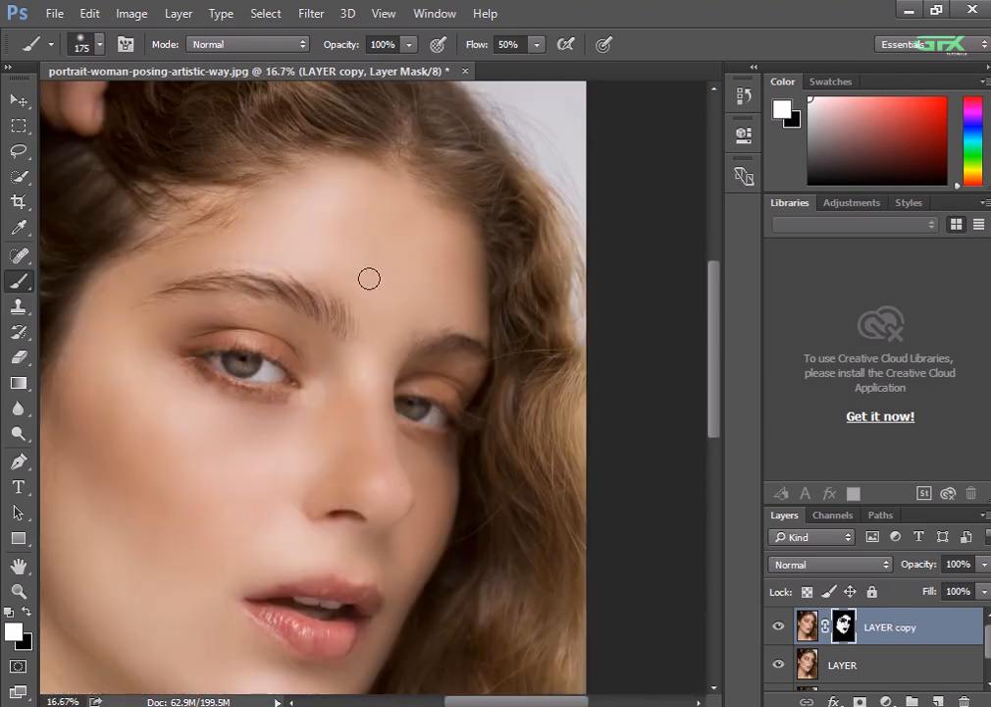
drag(268, 446, 368, 233)
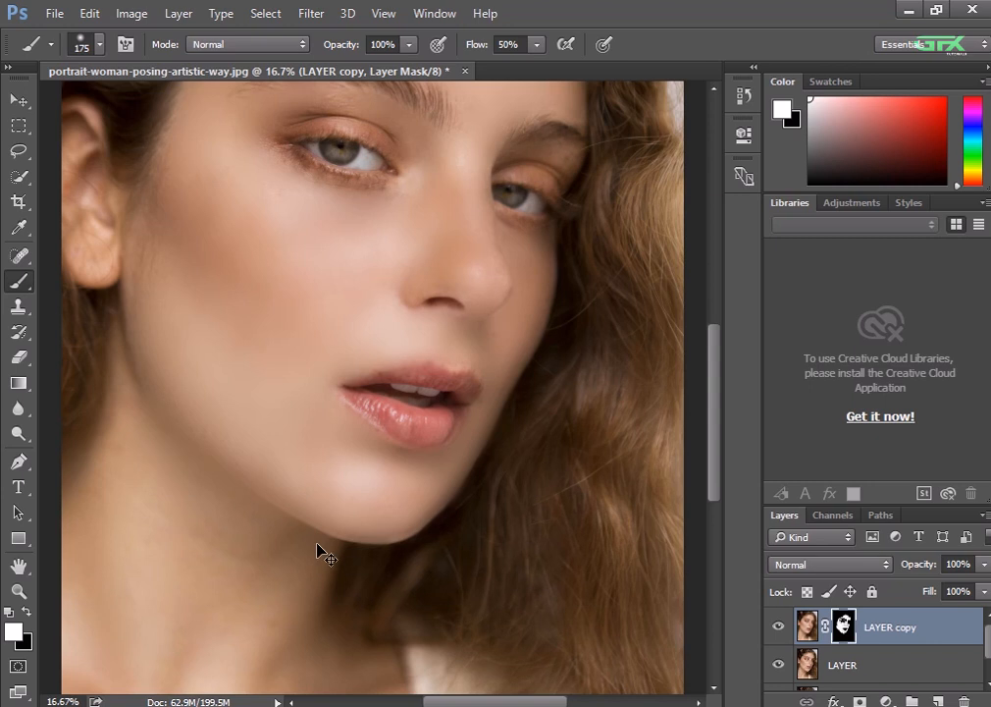
mouse_move(205, 495)
mouse_down()
mouse_move(203, 535)
mouse_move(404, 671)
mouse_up()
Examine the smoothed skin up close around the nose and mouth, and across the whole face
key(ctrl+minus)
key(ctrl+minus)
key(ctrl+plus)
key(ctrl+plus)
key(ctrl+plus)
key(ctrl+plus)
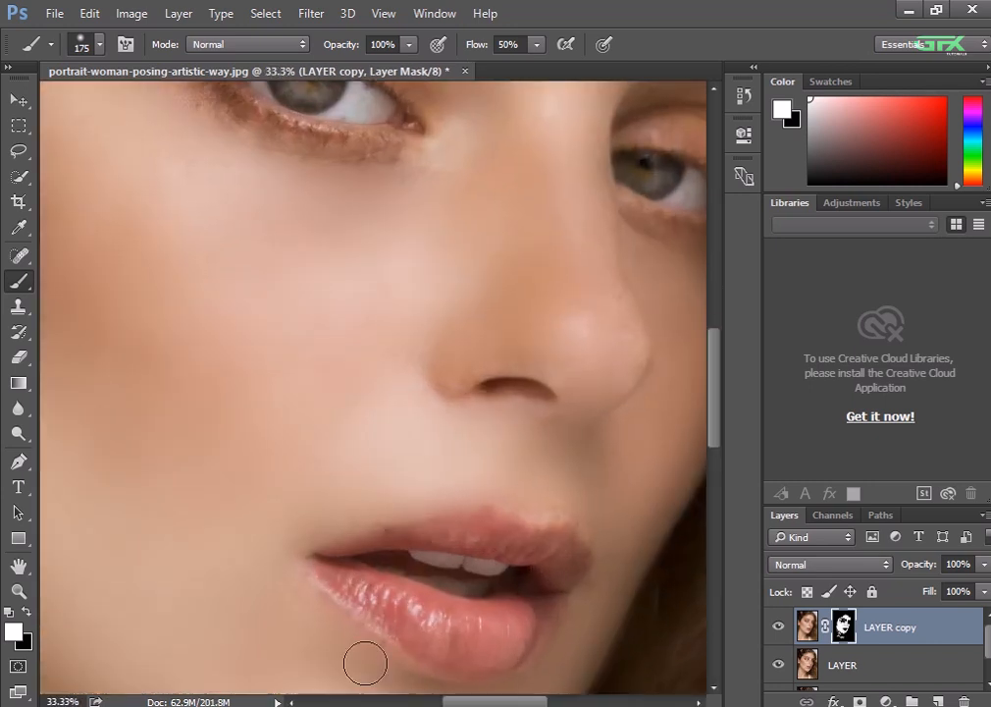
key(ctrl+minus)
key(ctrl+minus)
key(ctrl+minus)
drag(348, 314, 351, 401)
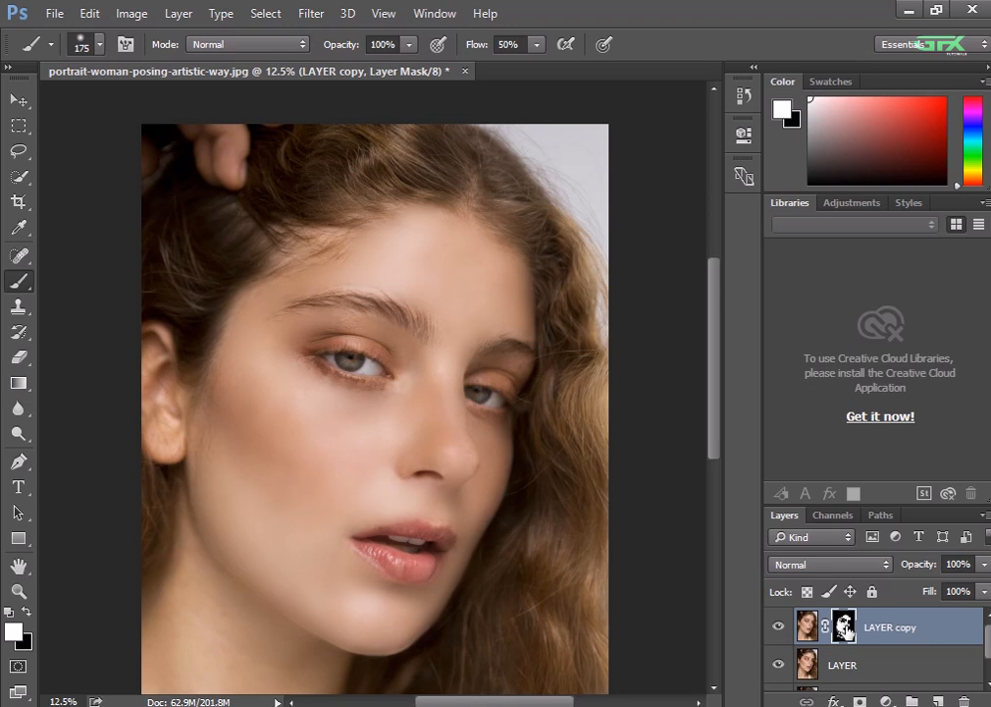
Apply the layer mask to LAYER copy, add a new empty layer above it, and compare the portrait with and without the smoothing
right_click(846, 631)
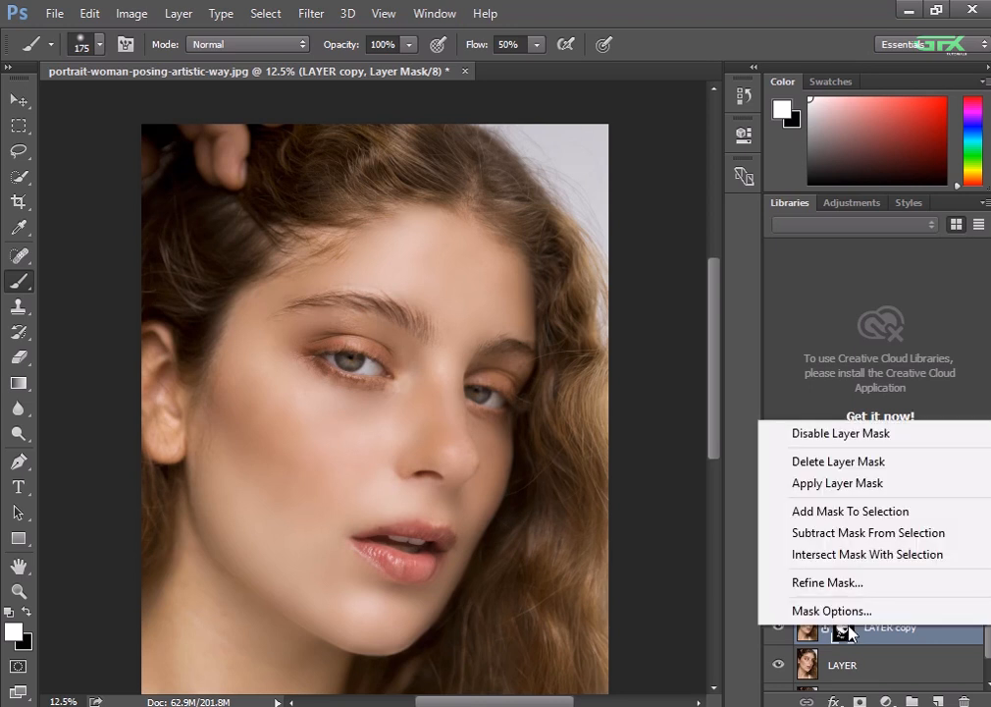
click(850, 511)
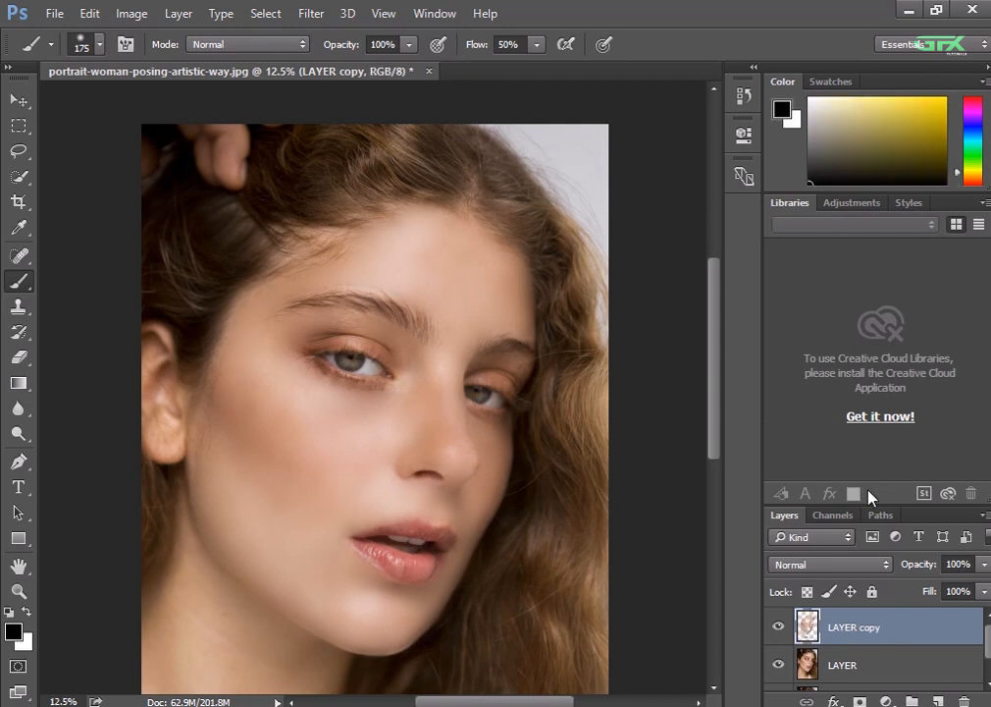
click(937, 700)
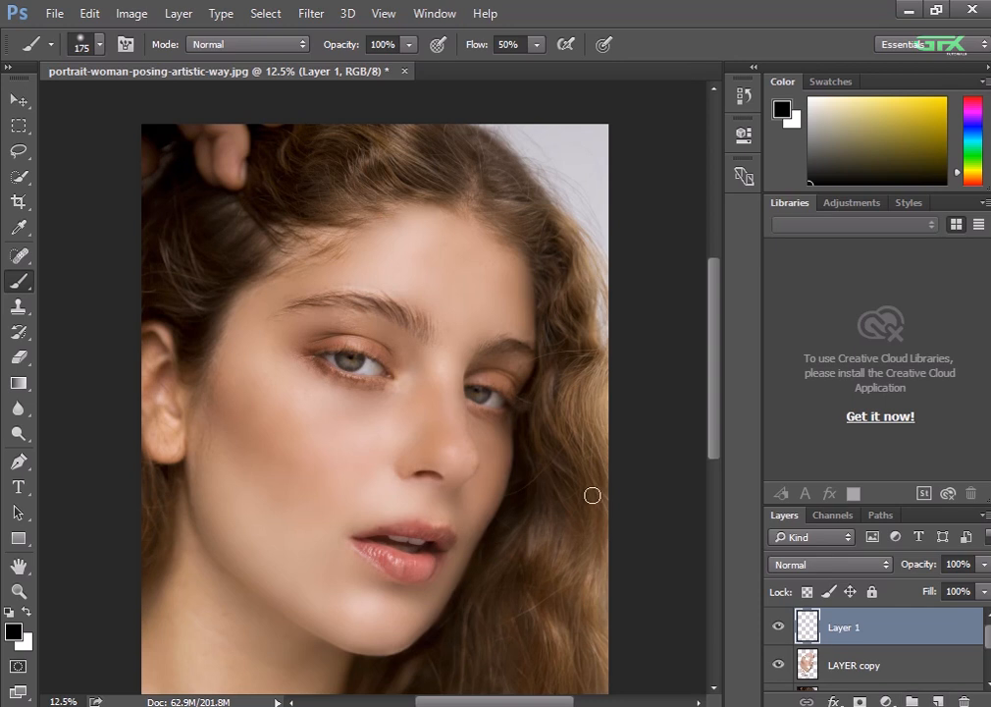
click(777, 666)
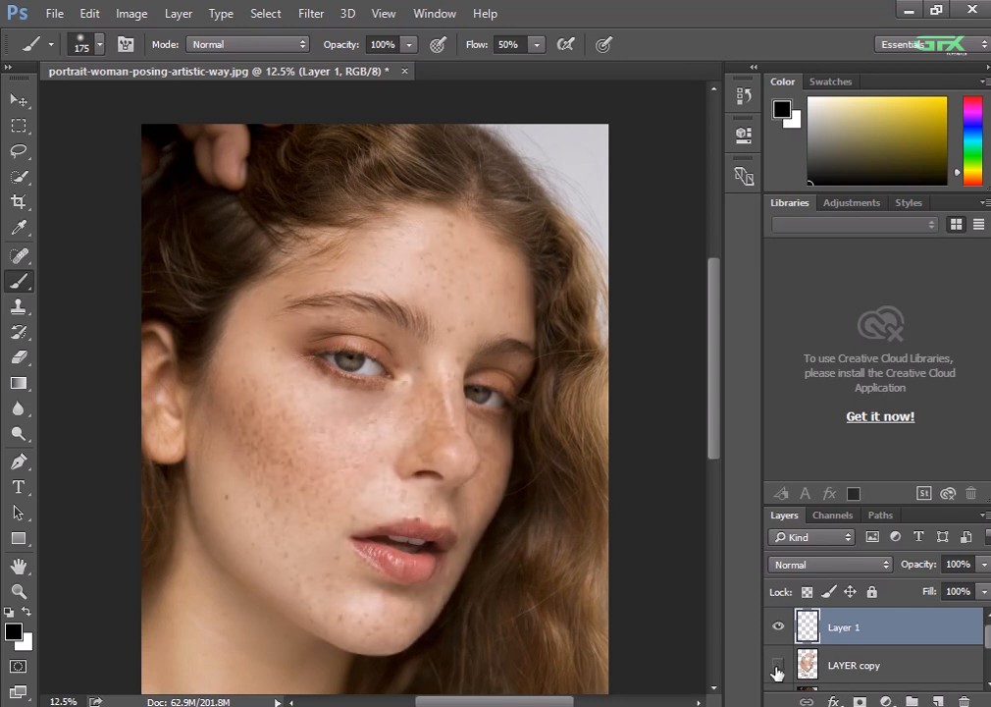
click(777, 666)
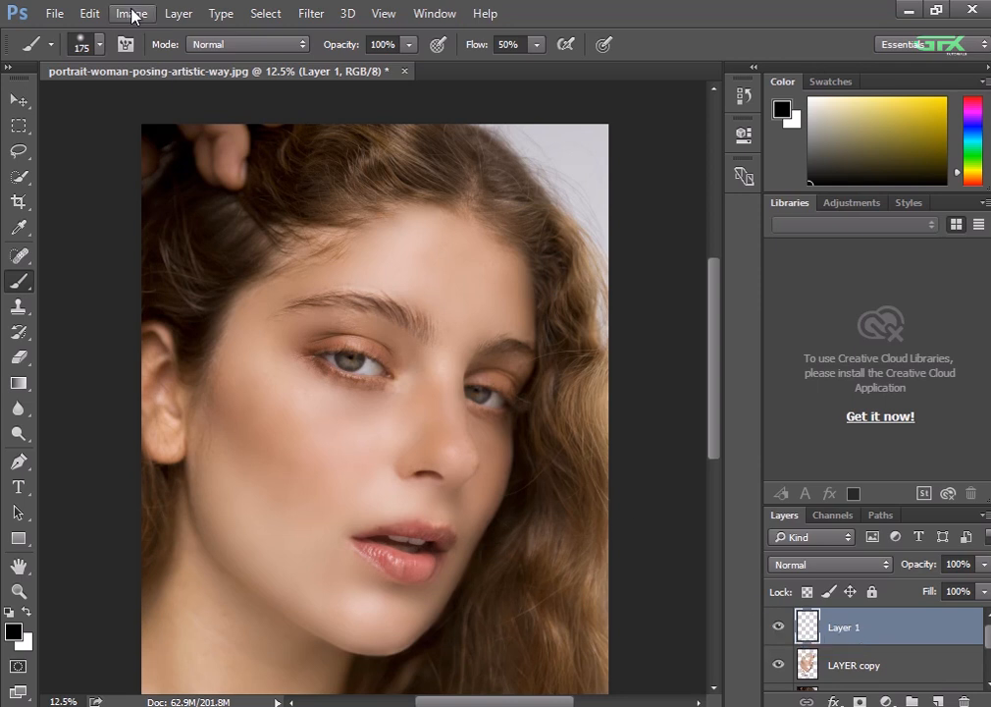
Fill the new layer with 50% Gray in Normal mode at 100% opacity and convert it to a smart object
click(96, 14)
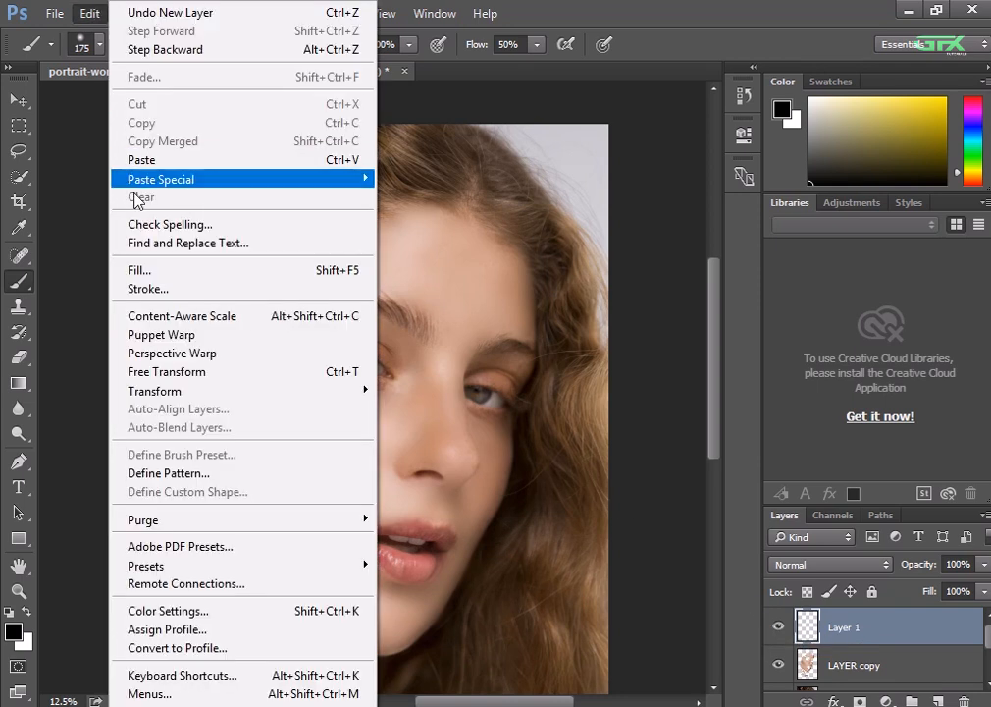
click(134, 270)
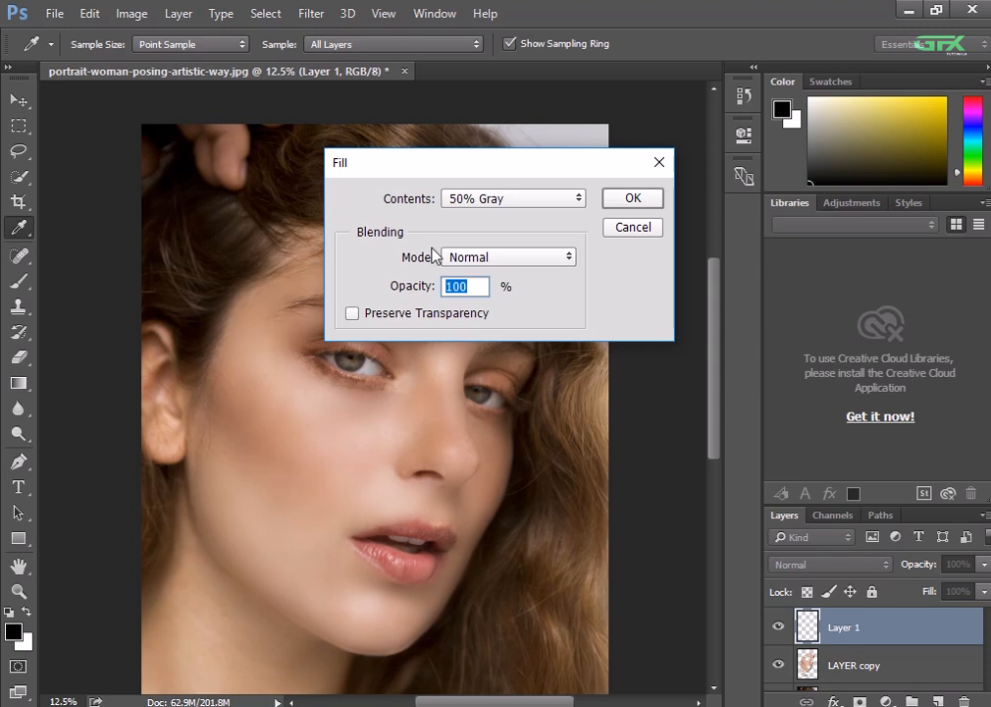
click(521, 200)
click(507, 340)
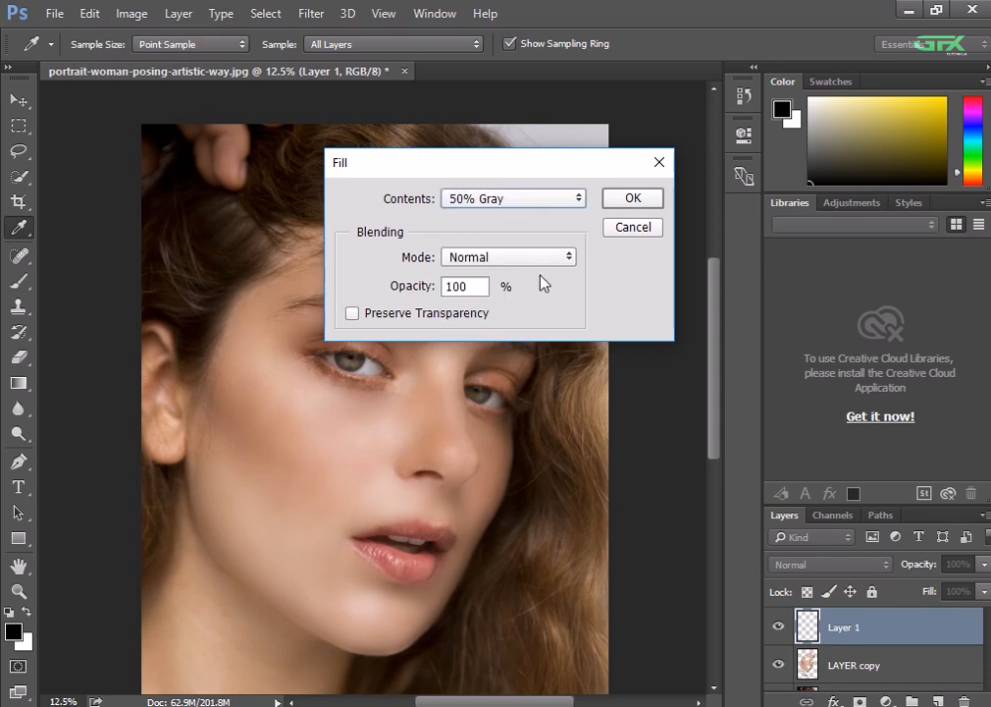
click(626, 200)
key(b)
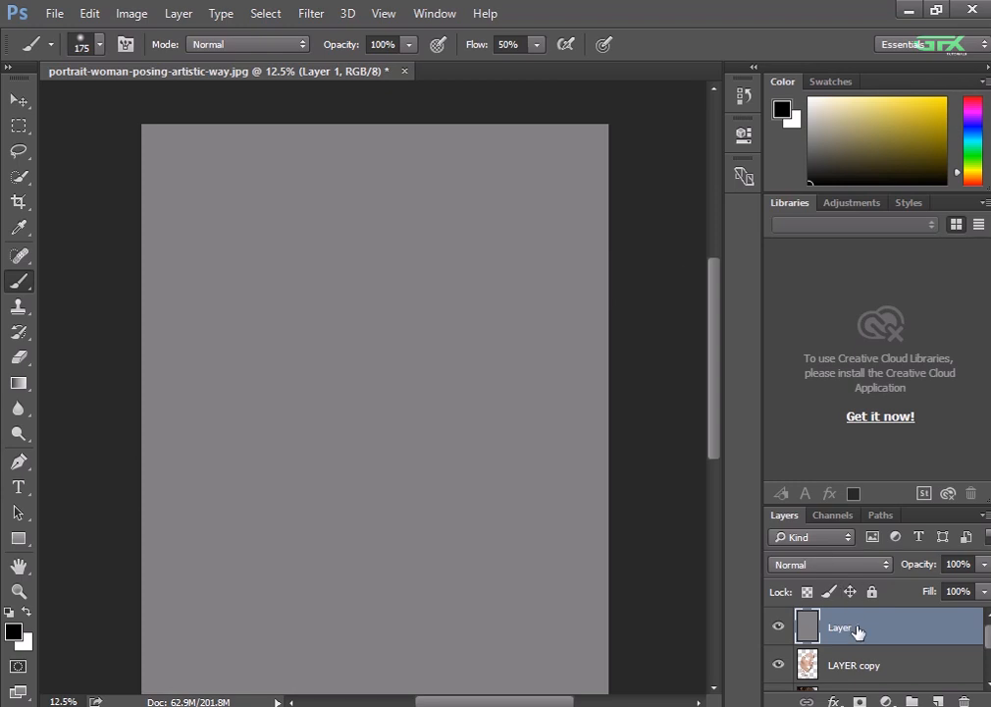
right_click(860, 634)
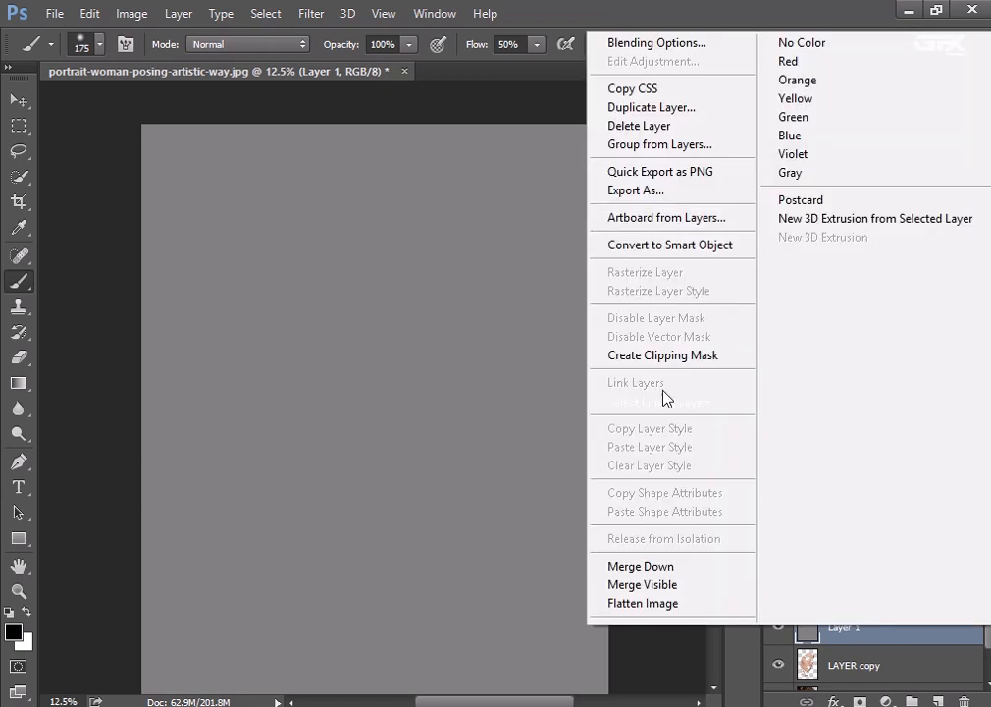
click(650, 244)
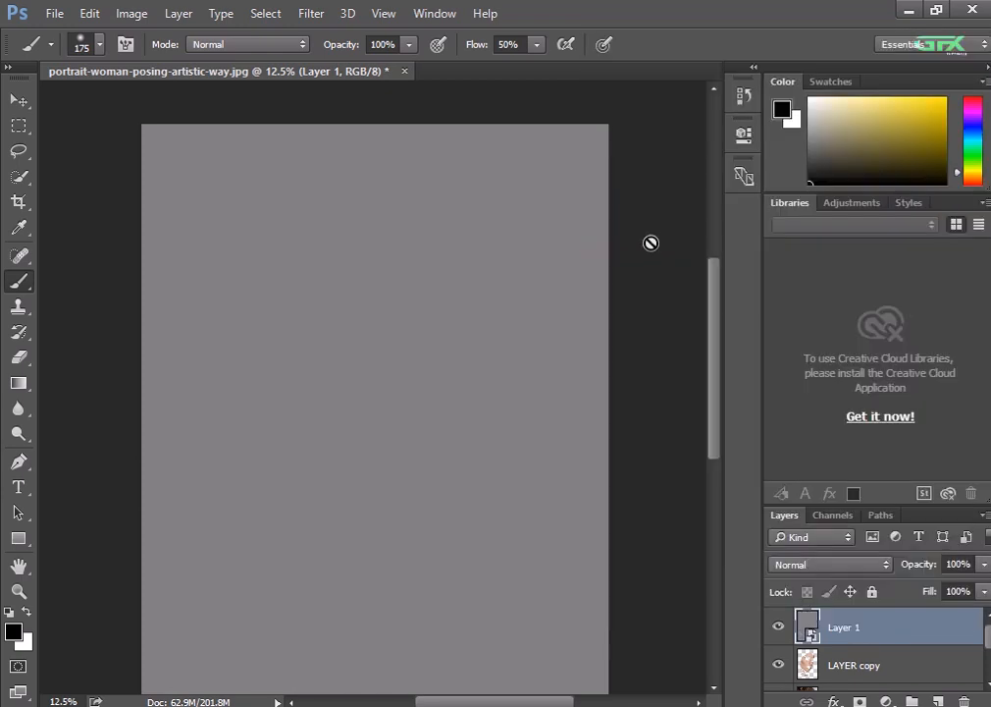
Apply the Texturizer filter to the gray layer with the Sandstone texture, 200% scaling and a relief of 16
click(311, 12)
click(328, 92)
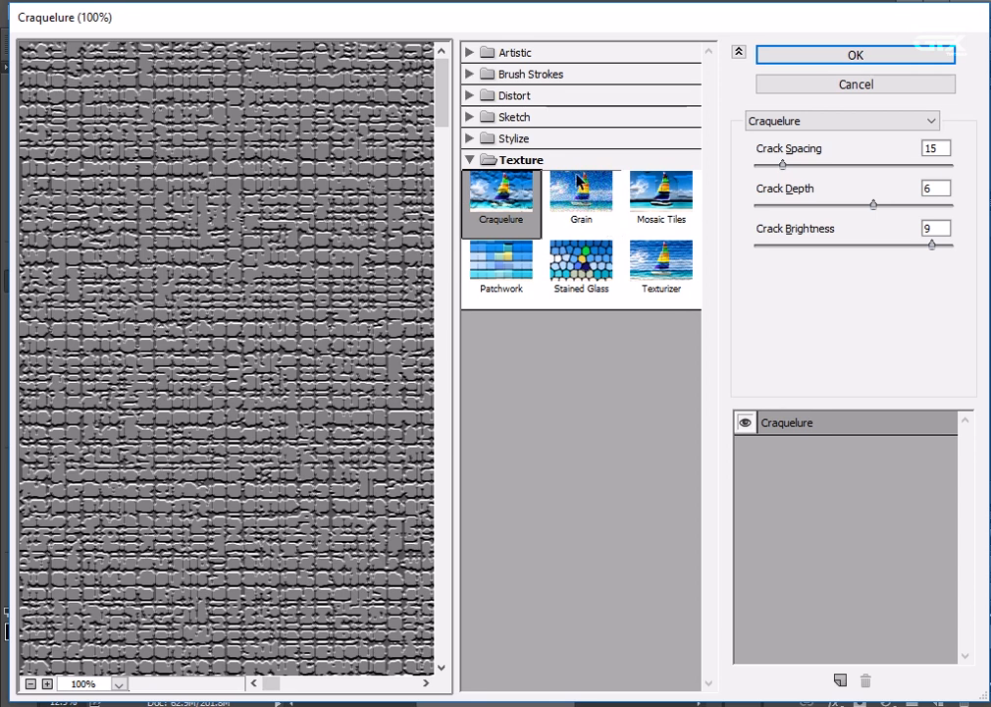
click(566, 163)
click(566, 163)
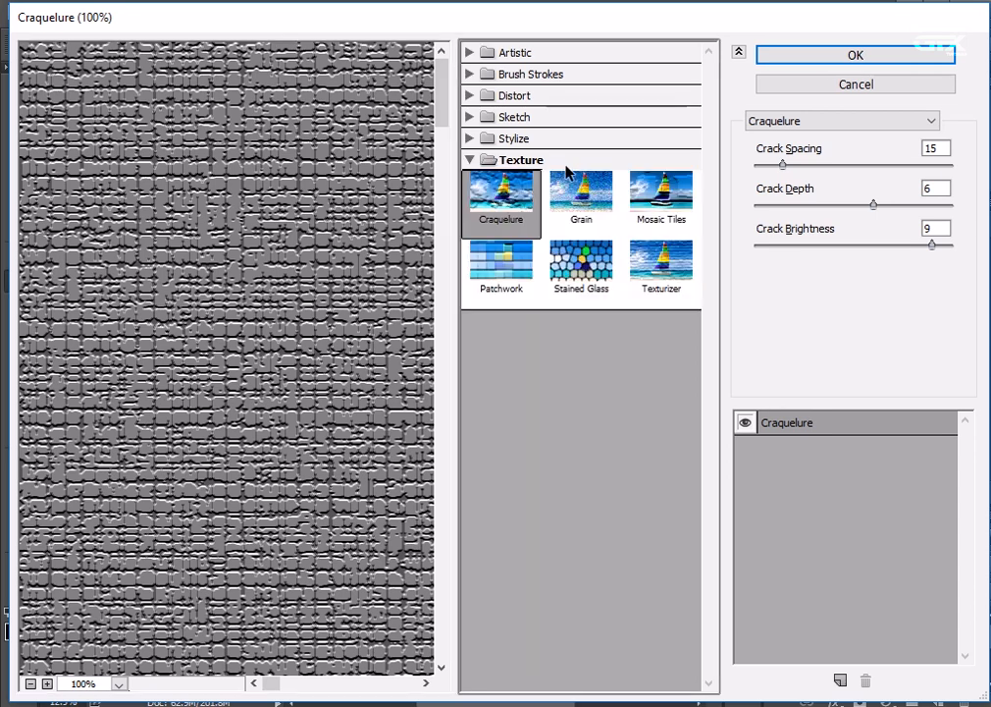
click(656, 257)
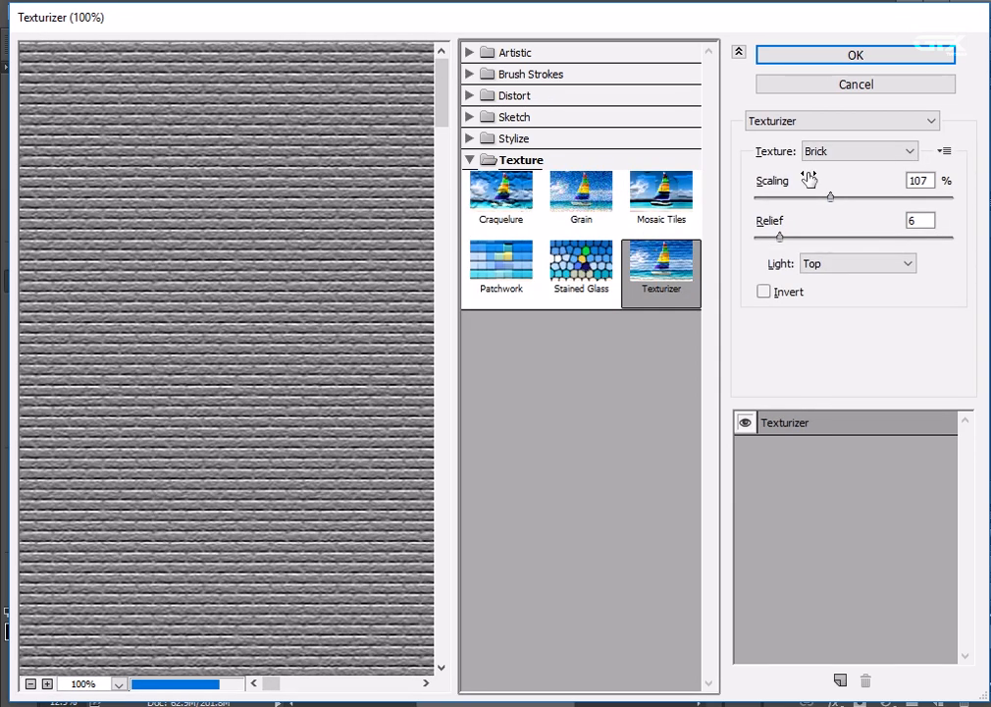
click(830, 151)
click(827, 218)
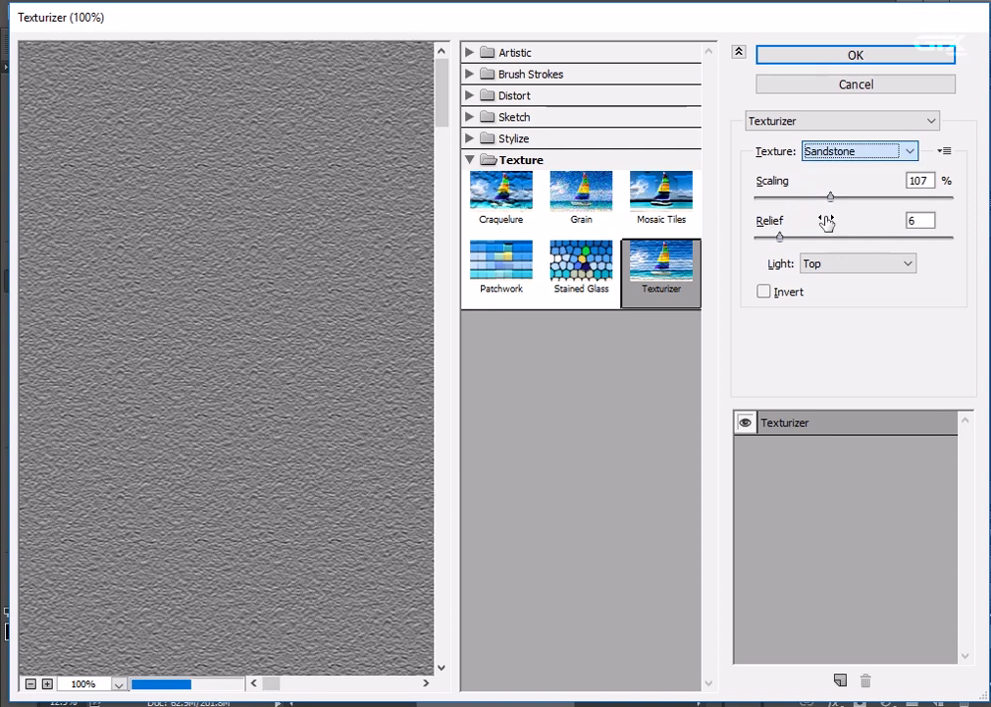
drag(832, 198, 980, 215)
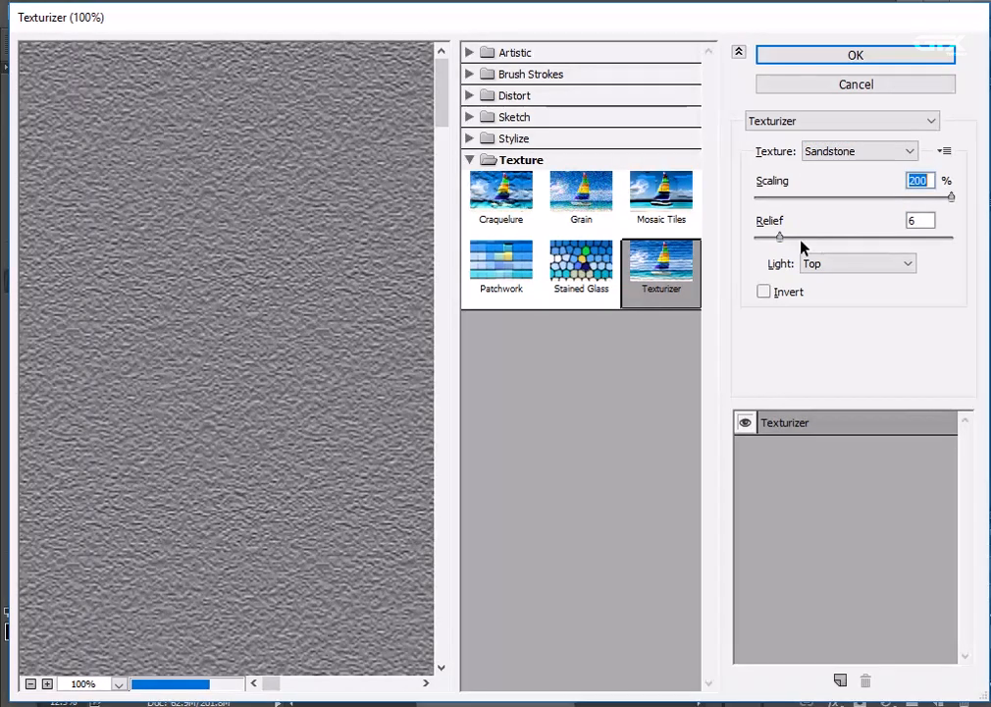
drag(780, 237, 822, 242)
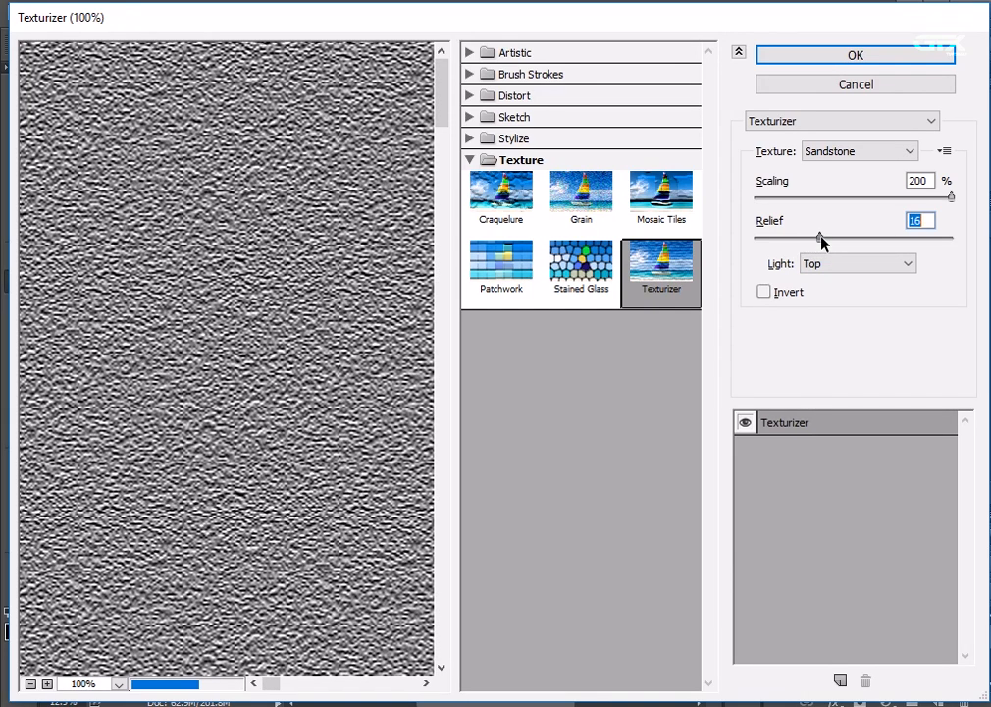
click(826, 56)
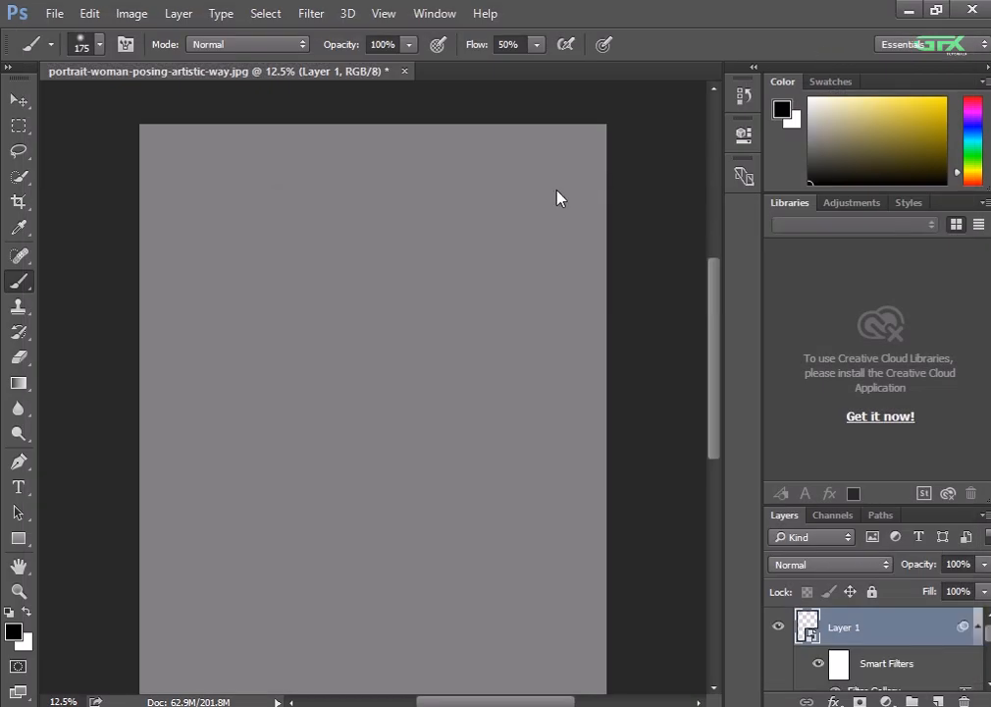
Set the blend mode of the textured gray layer to Overlay and check the skin texture on the face
key(ctrl+plus)
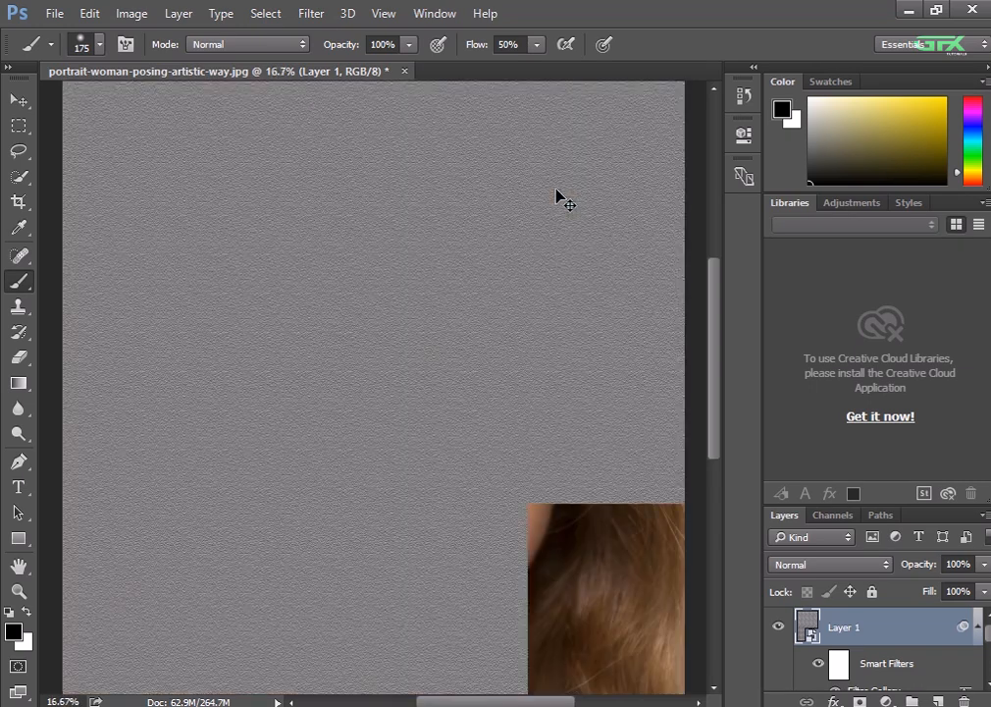
key(ctrl+plus)
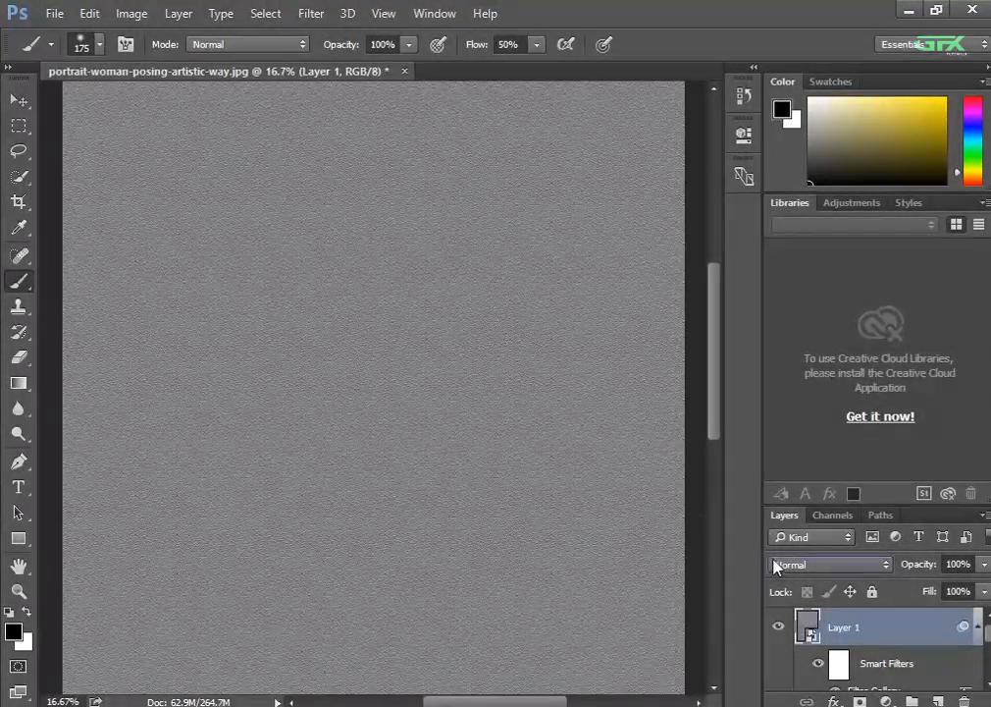
click(774, 565)
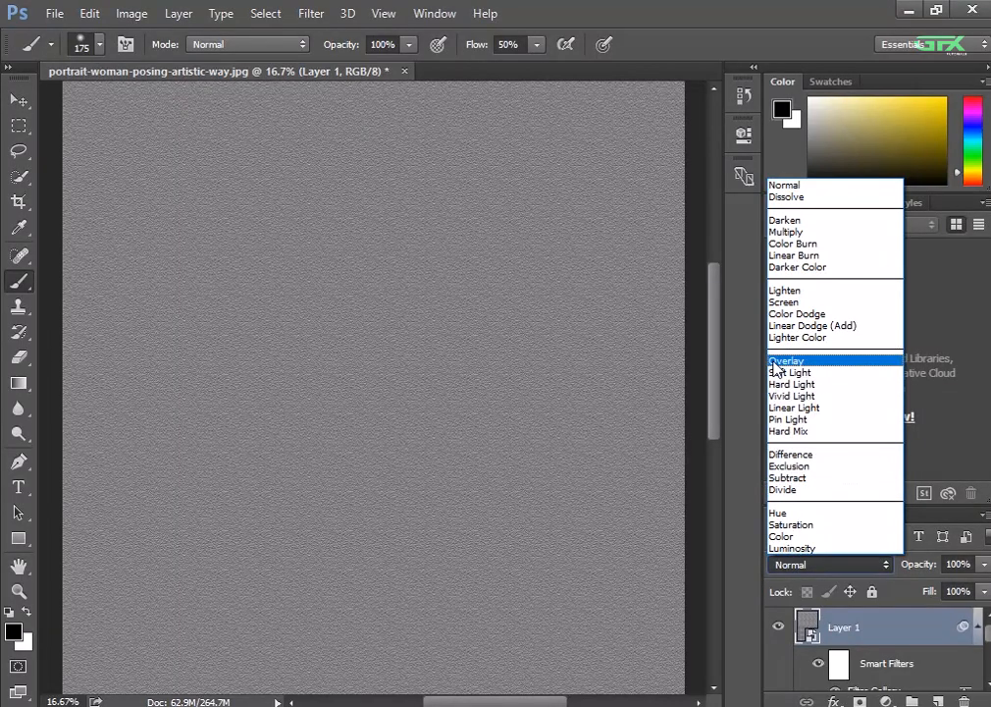
click(834, 361)
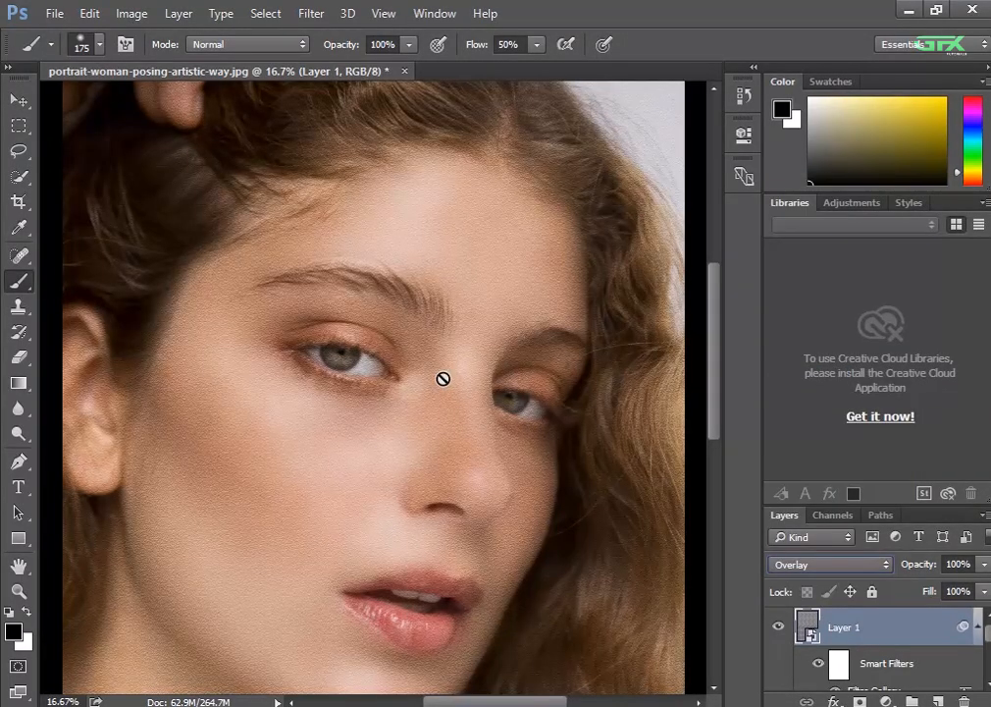
key(ctrl+plus)
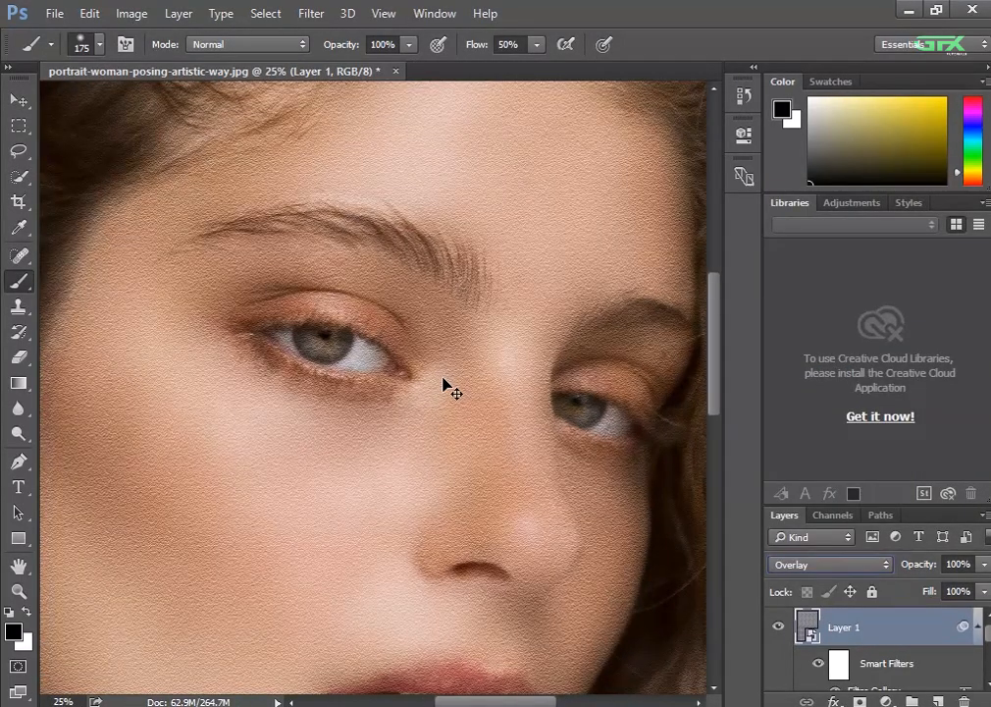
key(ctrl+minus)
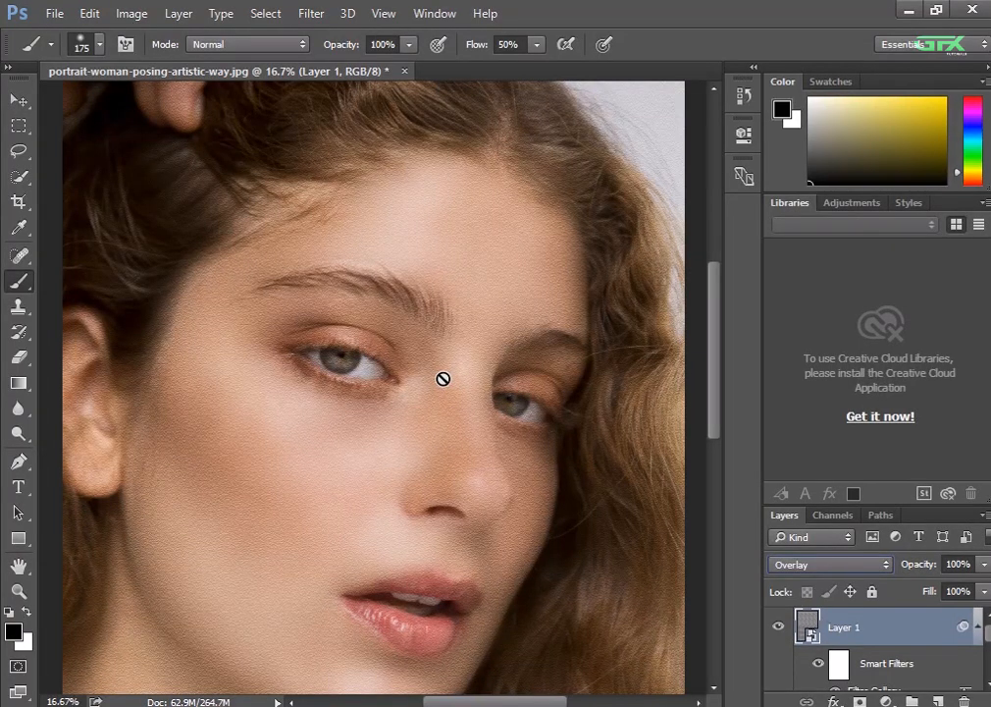
key(ctrl+plus)
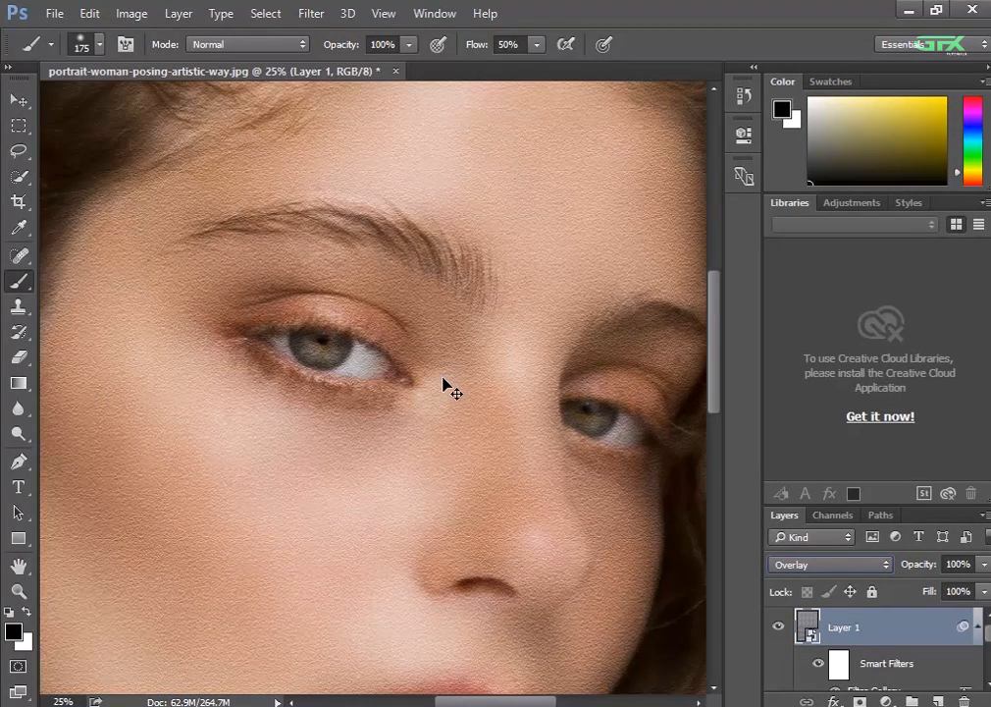
Add a layer mask to the textured gray Layer 1 and fill the mask with black
key(ctrl+plus)
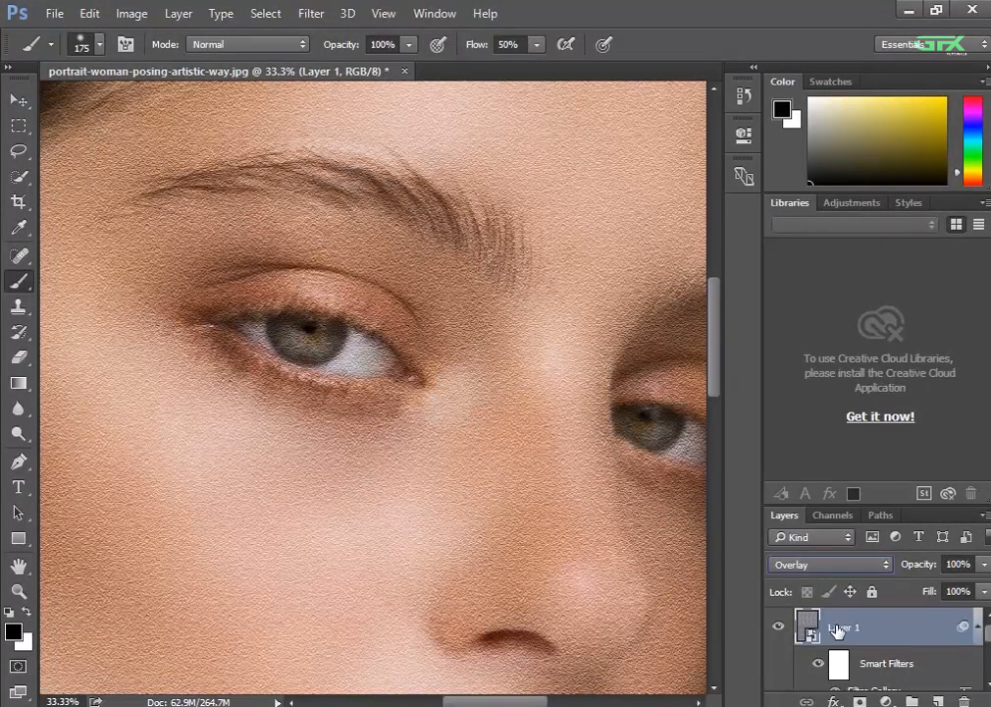
click(858, 701)
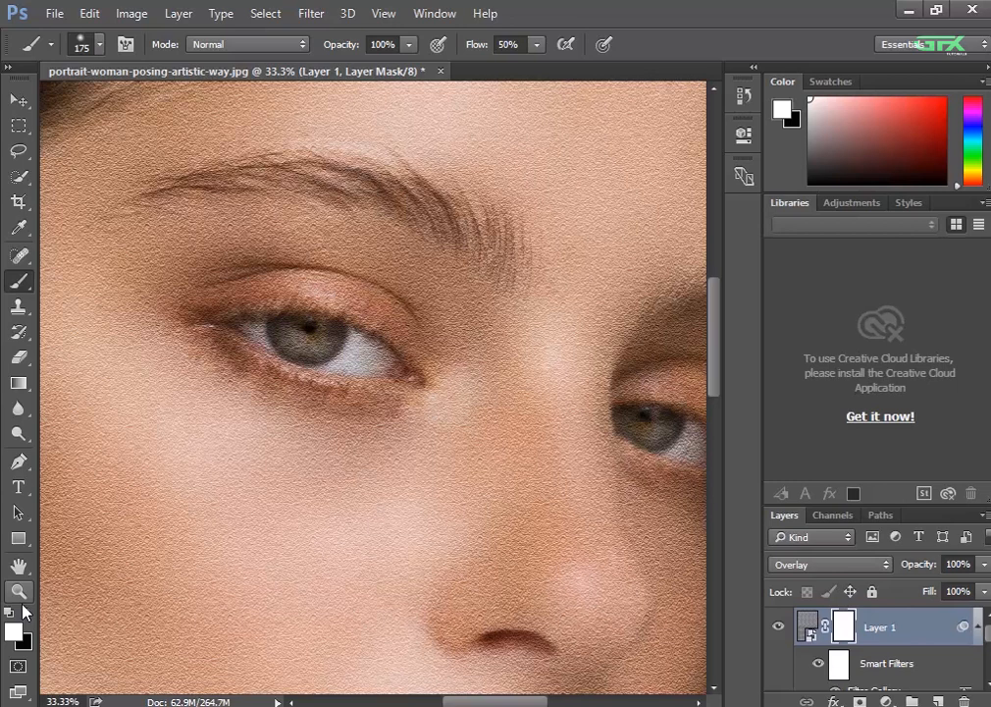
key(alt+BackSpace)
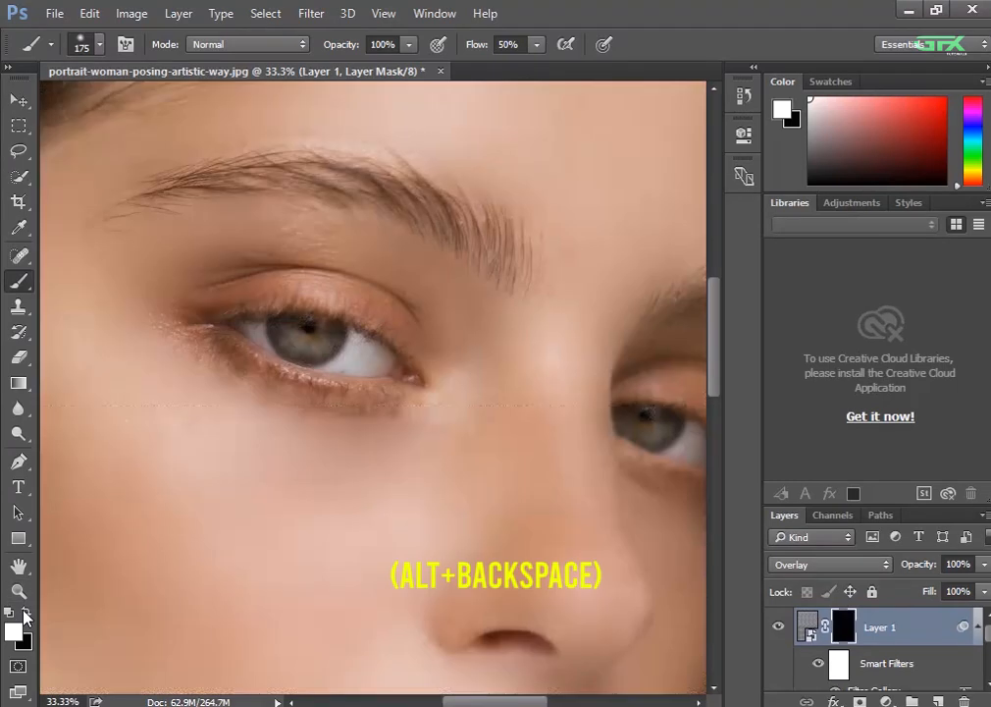
Paint white on Layer 1's mask with a size 300 brush to reveal the texture over the near cheek, jaw and chin
key(ctrl+minus)
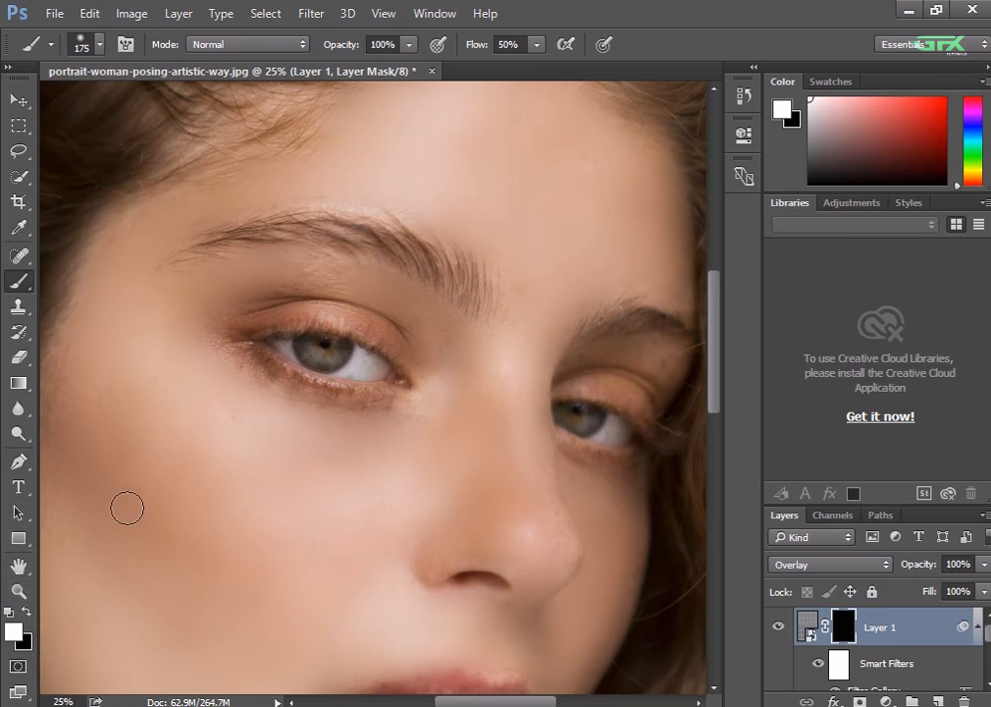
key(bracketright)
key(bracketright)
key(bracketright)
key(ctrl+plus)
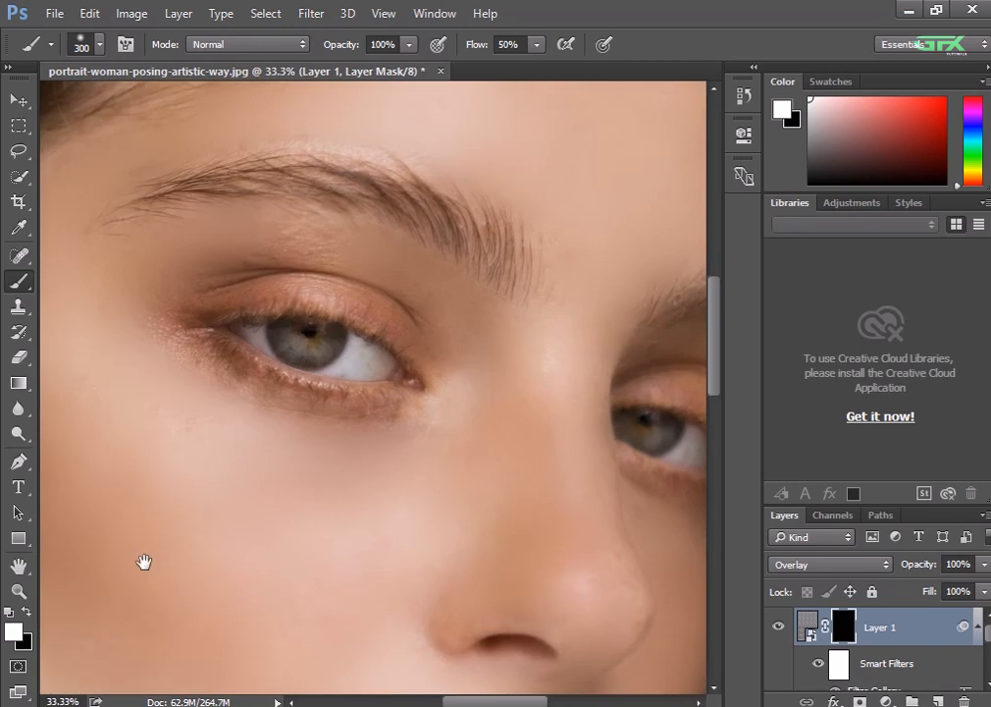
mouse_move(145, 562)
mouse_down()
mouse_move(324, 481)
mouse_move(294, 411)
mouse_move(230, 420)
mouse_move(174, 443)
mouse_move(305, 450)
mouse_move(157, 589)
mouse_move(189, 222)
mouse_move(540, 592)
mouse_up()
scroll(295, 402, down, 3)
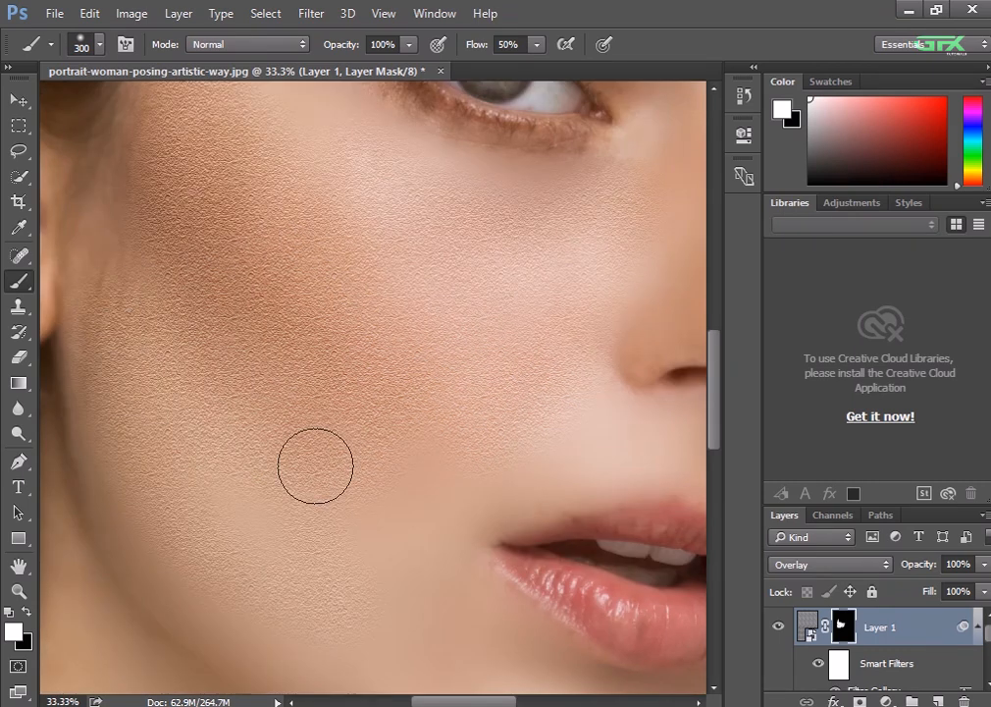
scroll(442, 526, down, 3)
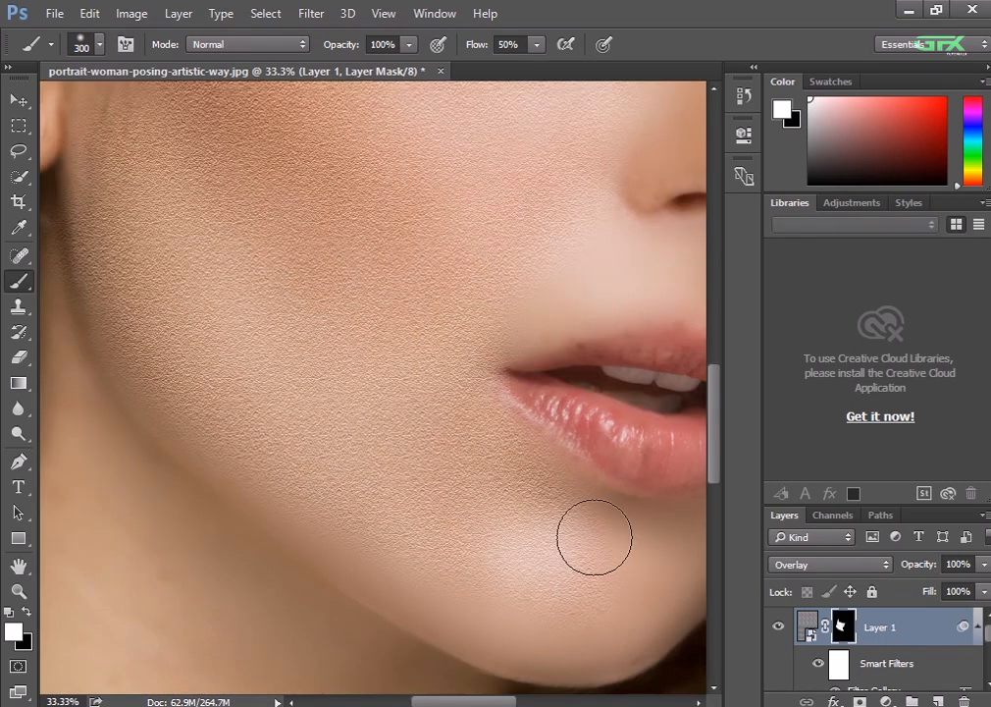
scroll(167, 393, up, 5)
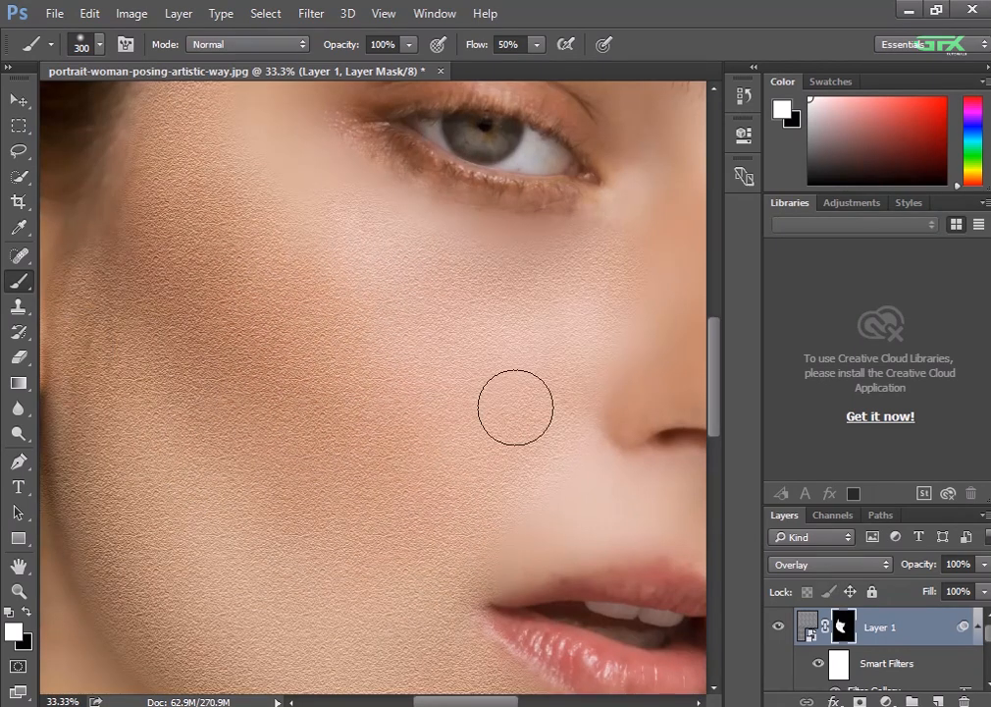
Reveal the texture on the side of the nose, the upper lip area and the far cheek by painting the mask white
scroll(323, 432, down, 2)
scroll(294, 436, right, 4)
scroll(373, 196, up, 3)
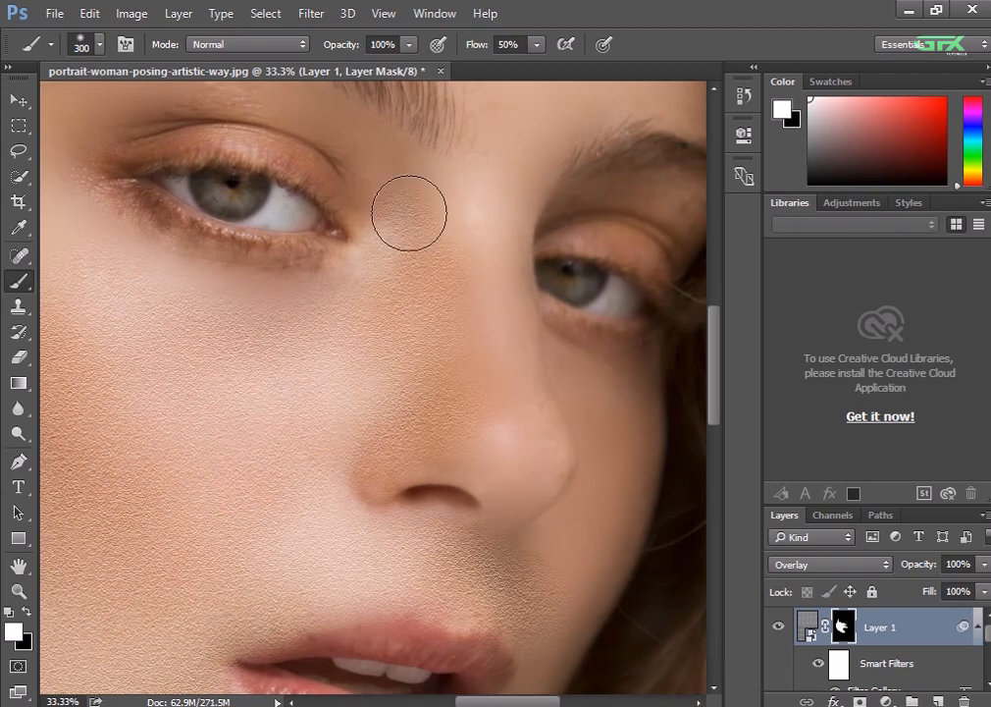
drag(605, 506, 555, 607)
drag(556, 606, 486, 362)
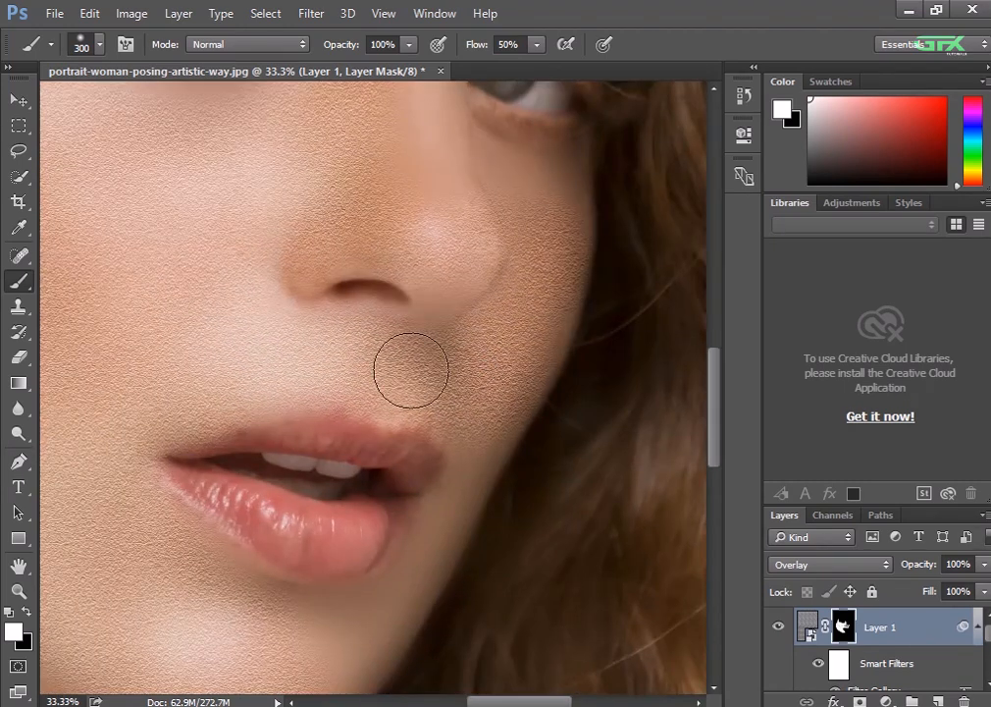
drag(428, 514, 461, 385)
mouse_move(461, 393)
mouse_down()
mouse_move(373, 494)
mouse_move(485, 407)
mouse_up()
Reduce the brush to 175 and paint the mask white along the narrow skin beside the mouth and far jaw
key(bracketleft)
key(bracketleft)
key(bracketleft)
mouse_move(434, 438)
mouse_down()
mouse_move(402, 467)
mouse_move(383, 539)
mouse_up()
drag(492, 392, 489, 453)
Paint the texture into the skin above the eye, then enlarge the brush and cover the forehead
scroll(488, 452, up, 10)
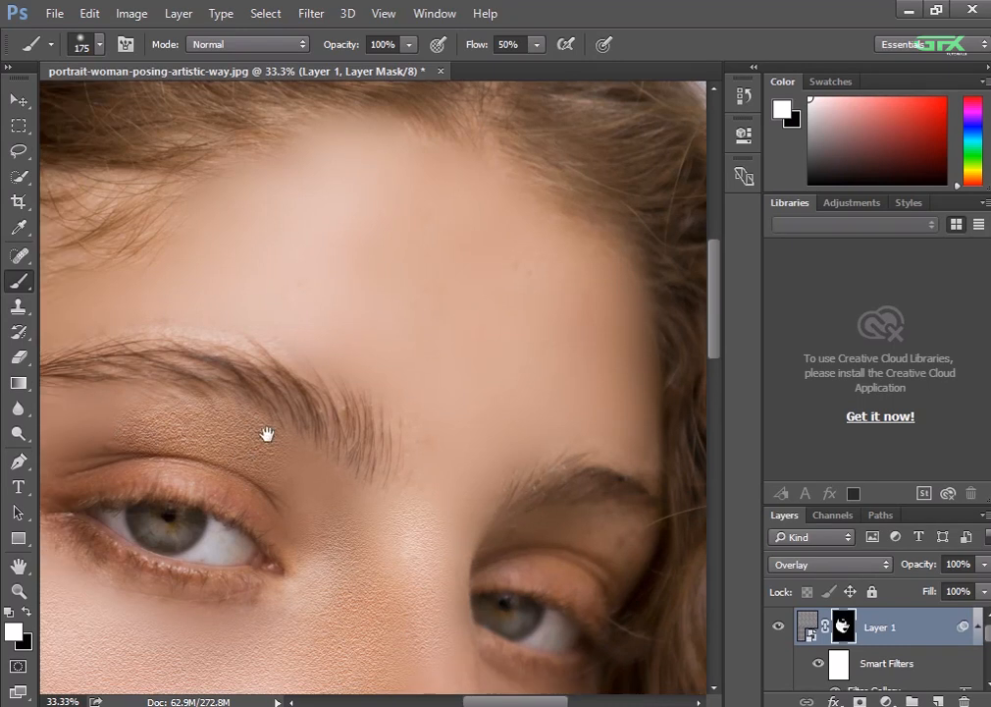
mouse_move(351, 354)
mouse_down()
mouse_move(453, 420)
mouse_move(459, 439)
mouse_up()
mouse_move(84, 372)
mouse_down()
mouse_move(201, 416)
mouse_move(513, 372)
mouse_move(382, 270)
mouse_up()
key(bracketright)
key(bracketright)
key(bracketright)
key(bracketright)
mouse_move(384, 316)
mouse_down()
mouse_move(492, 240)
mouse_move(453, 402)
mouse_move(396, 372)
mouse_up()
Set the brush size to 200 and paint the texture in between the eyebrows and down the nose bridge
key(bracketleft)
key(bracketleft)
key(bracketleft)
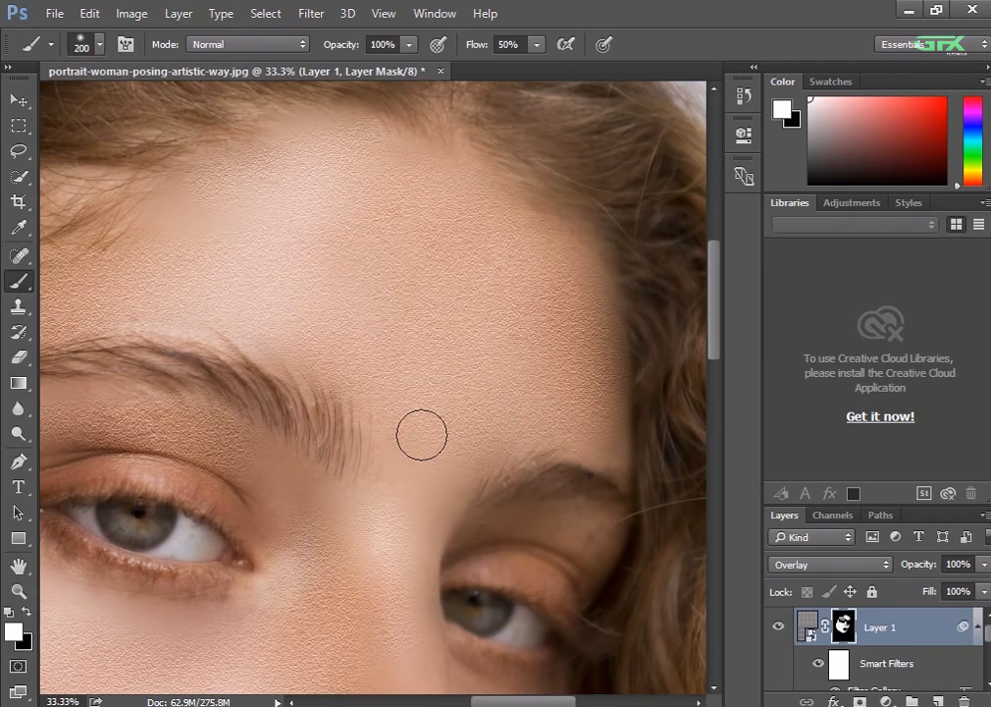
drag(421, 433, 411, 614)
scroll(562, 525, down, 10)
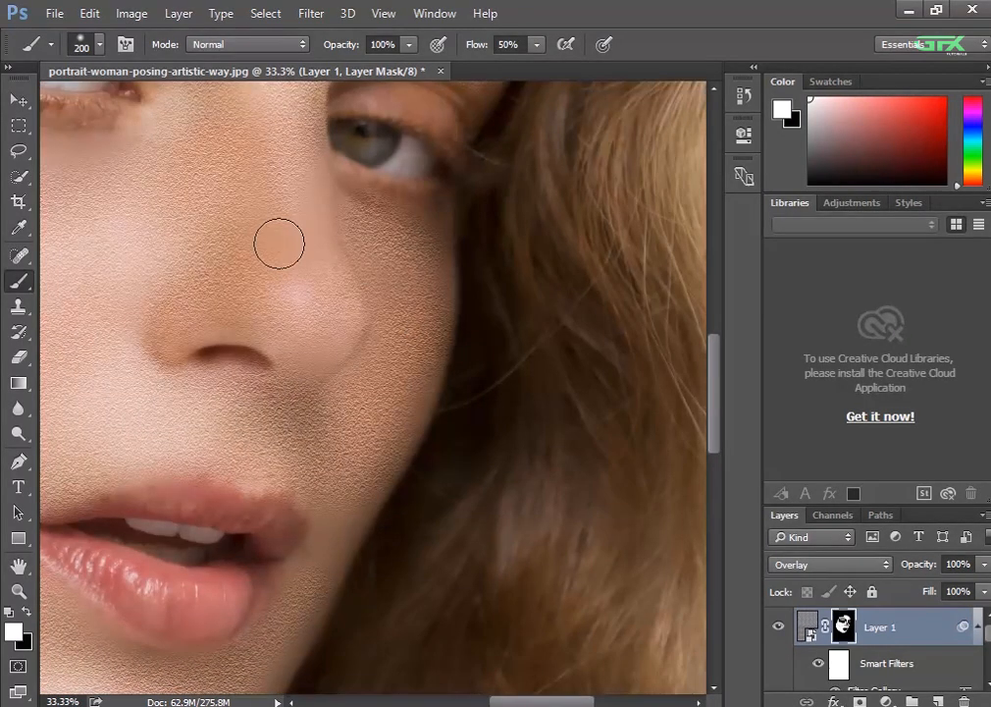
Paint white on Layer 1's mask over the neck below the jaw to reveal the skin texture there
key(ctrl+minus)
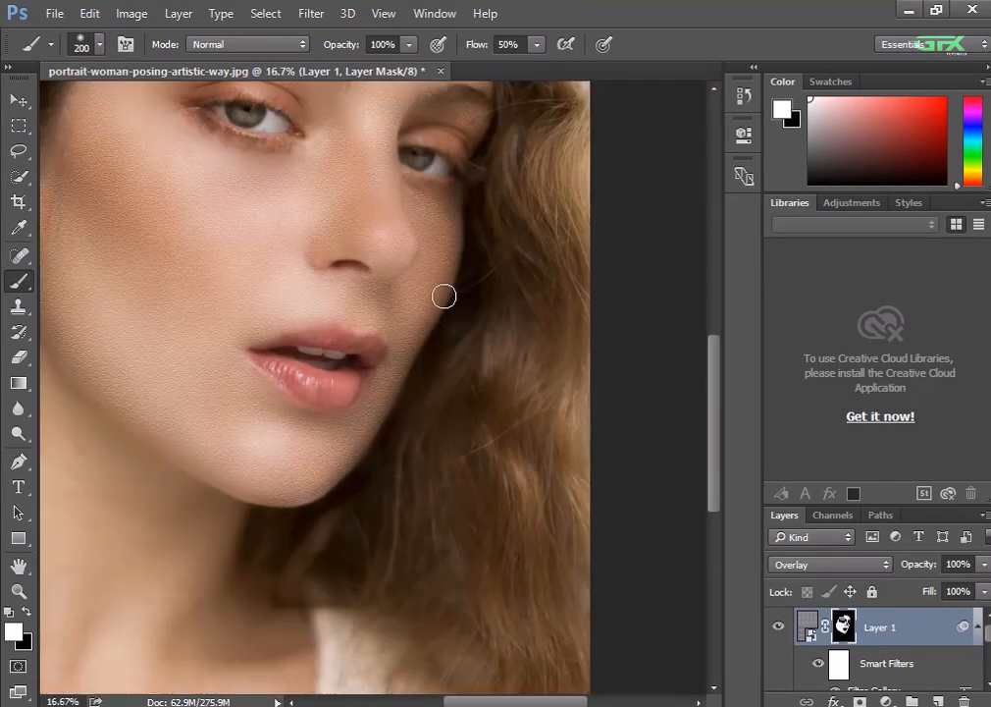
drag(382, 208, 490, 264)
drag(183, 483, 246, 297)
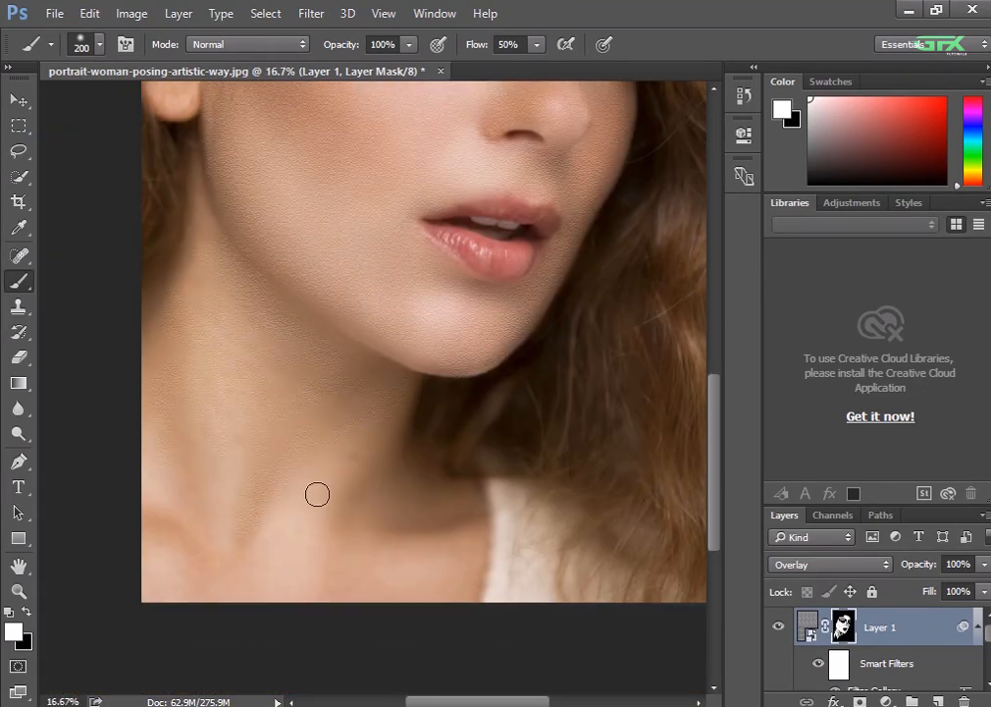
scroll(317, 494, up, 3)
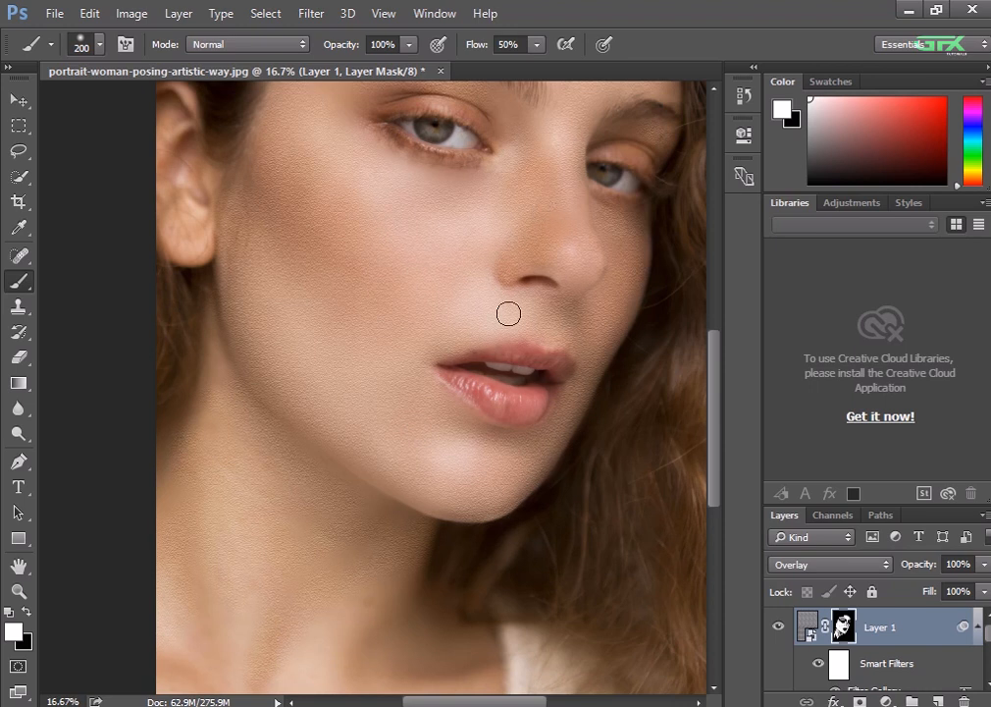
Check the texture on the whole portrait and touch up the mask over the near cheek
key(ctrl+minus)
key(ctrl+minus)
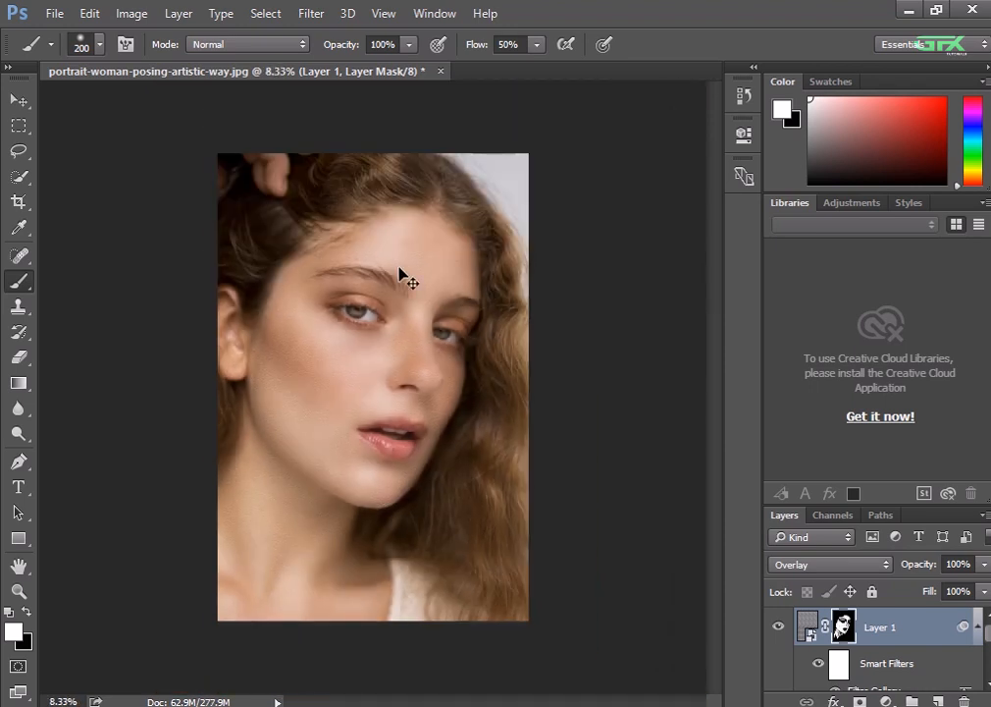
scroll(402, 275, up, 1)
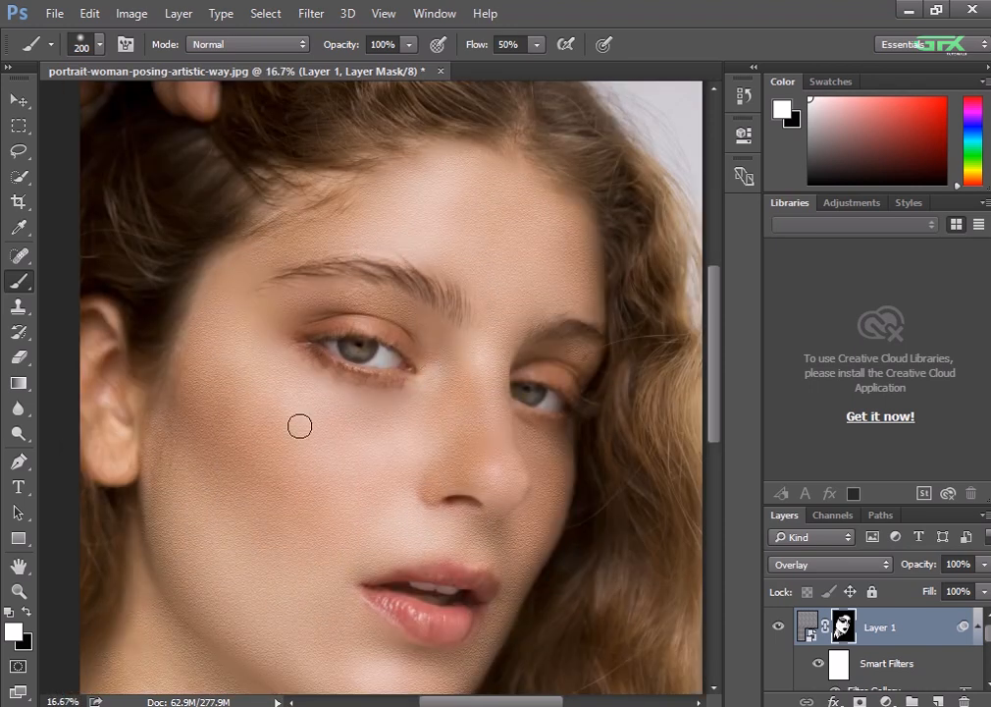
drag(310, 516, 324, 427)
key(ctrl+minus)
key(ctrl+minus)
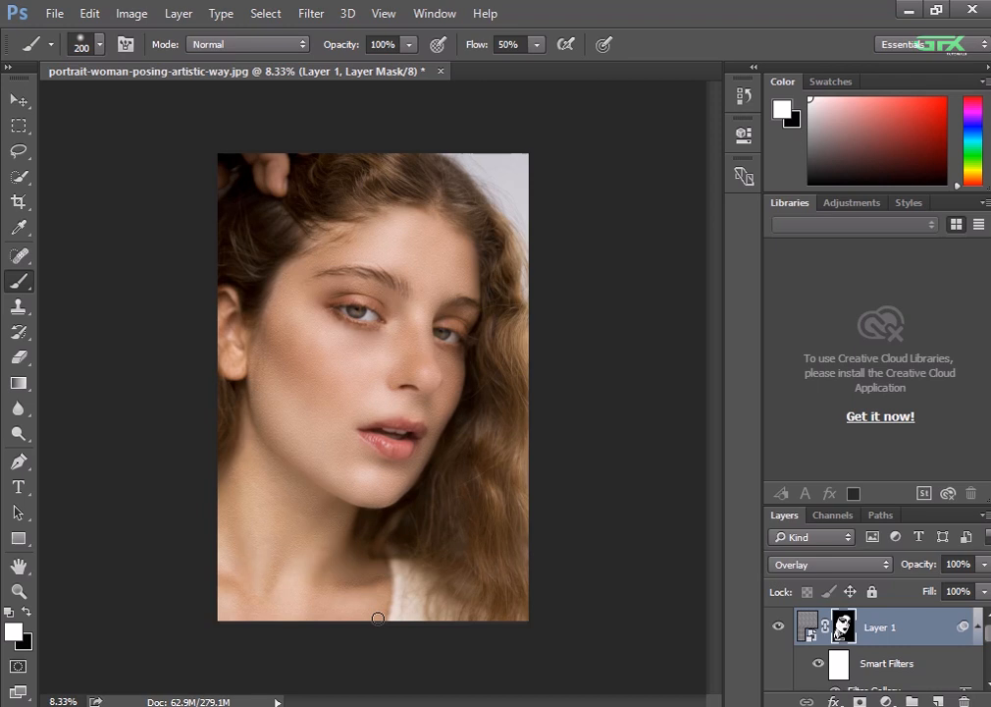
Select the layer named LAYER and start a Pen path from the near mouth corner along the upper lip's edge
click(872, 629)
scroll(871, 629, down, 3)
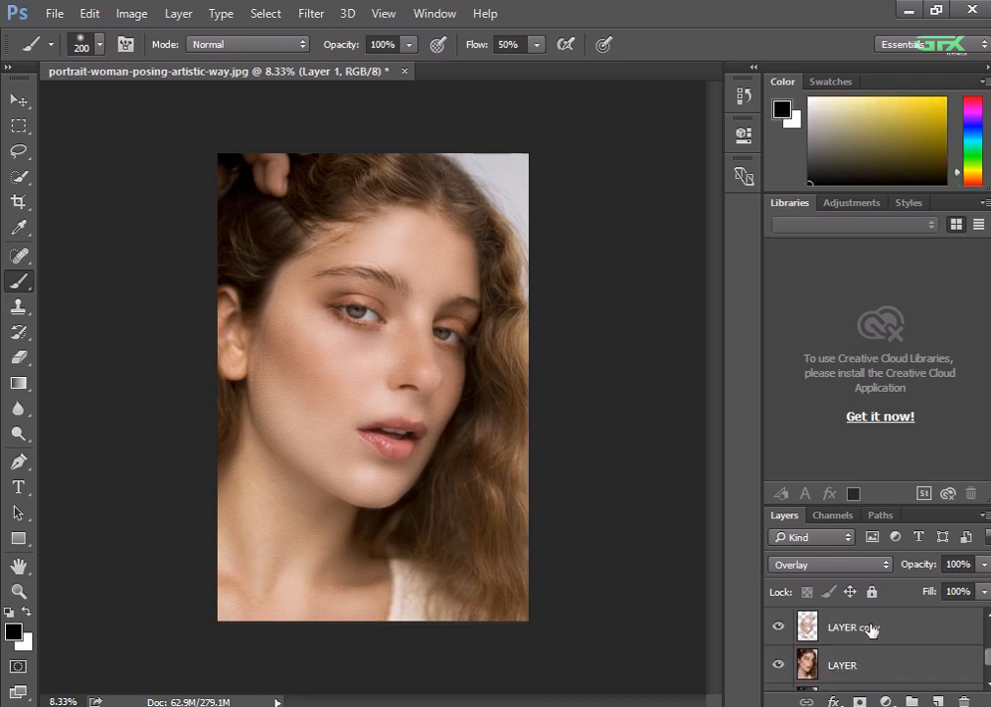
click(865, 665)
scroll(580, 486, up, 3)
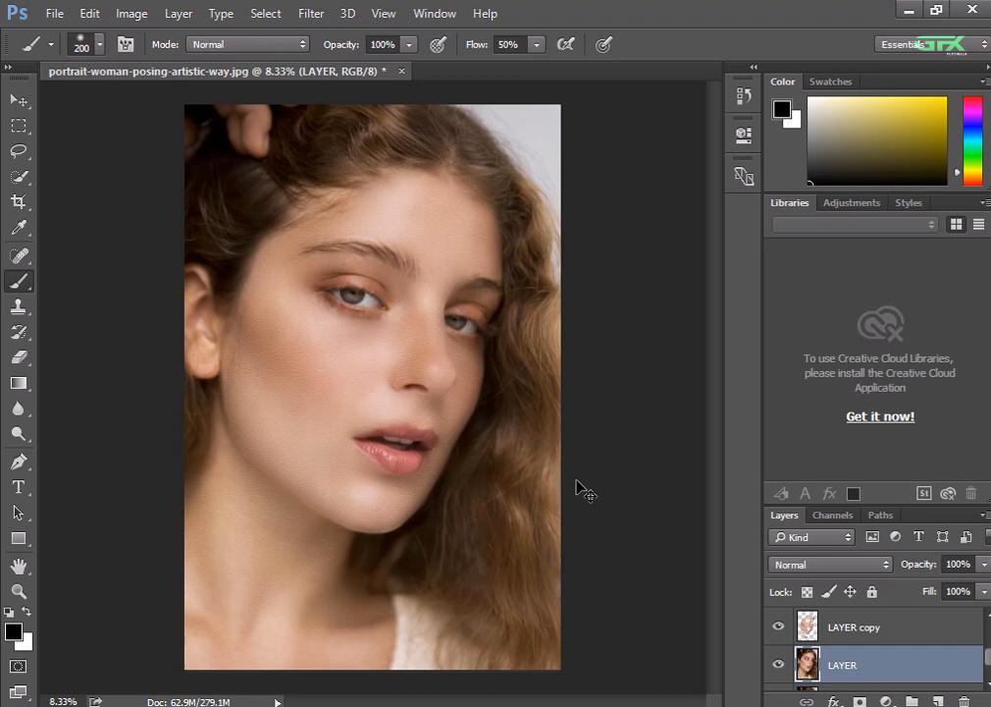
key(ctrl+plus)
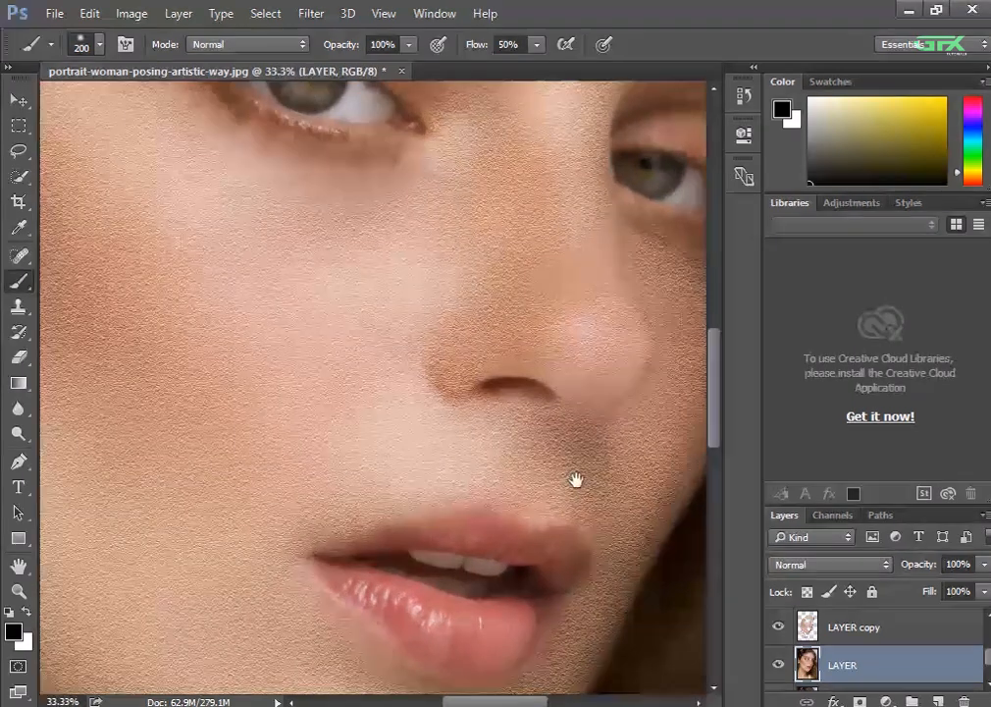
drag(577, 481, 502, 373)
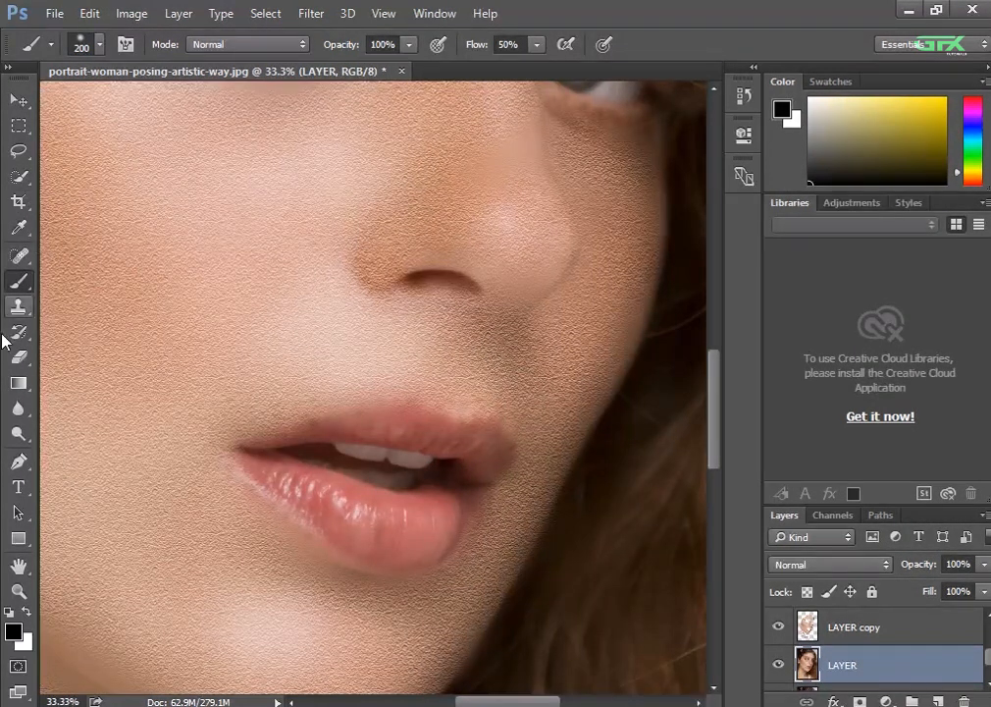
click(16, 462)
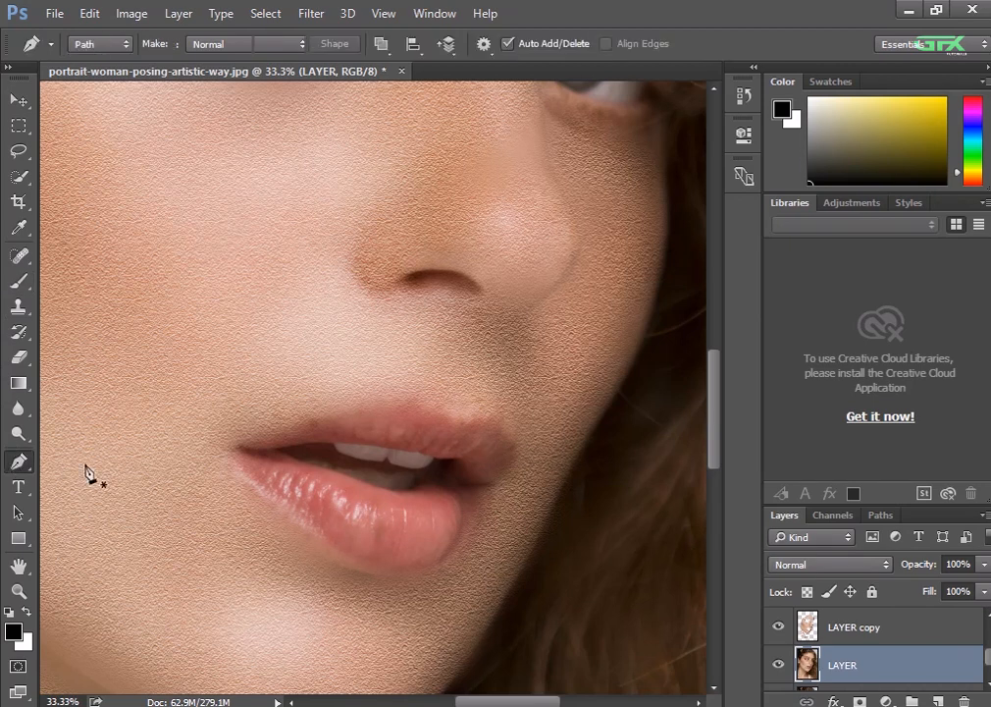
click(232, 445)
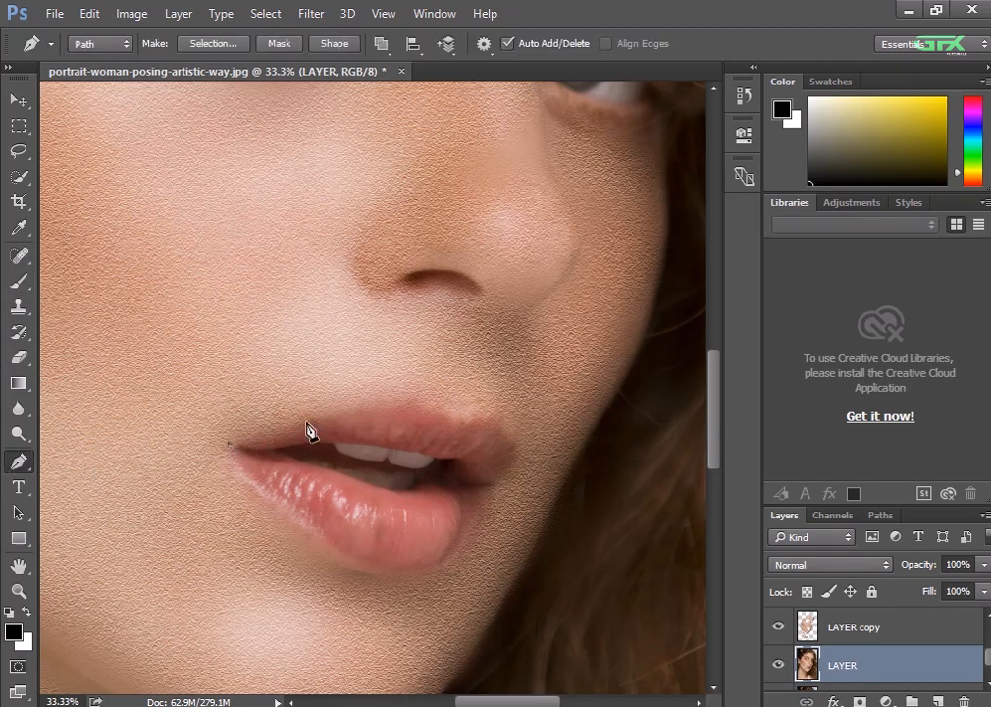
key(ctrl+plus)
key(ctrl+plus)
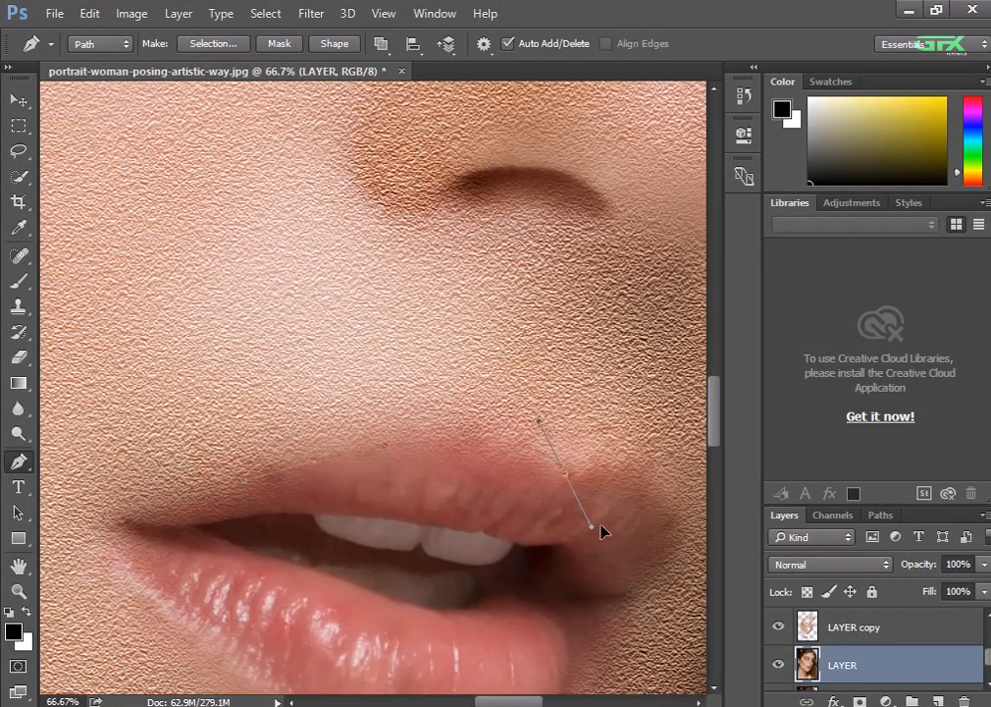
drag(600, 528, 664, 530)
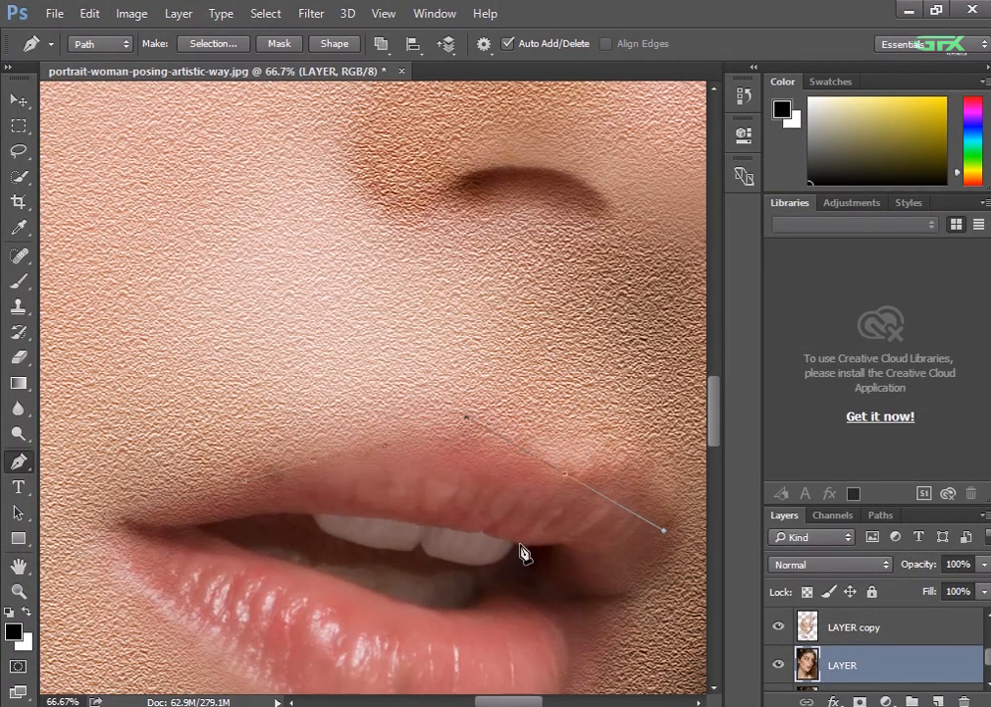
drag(526, 538, 380, 465)
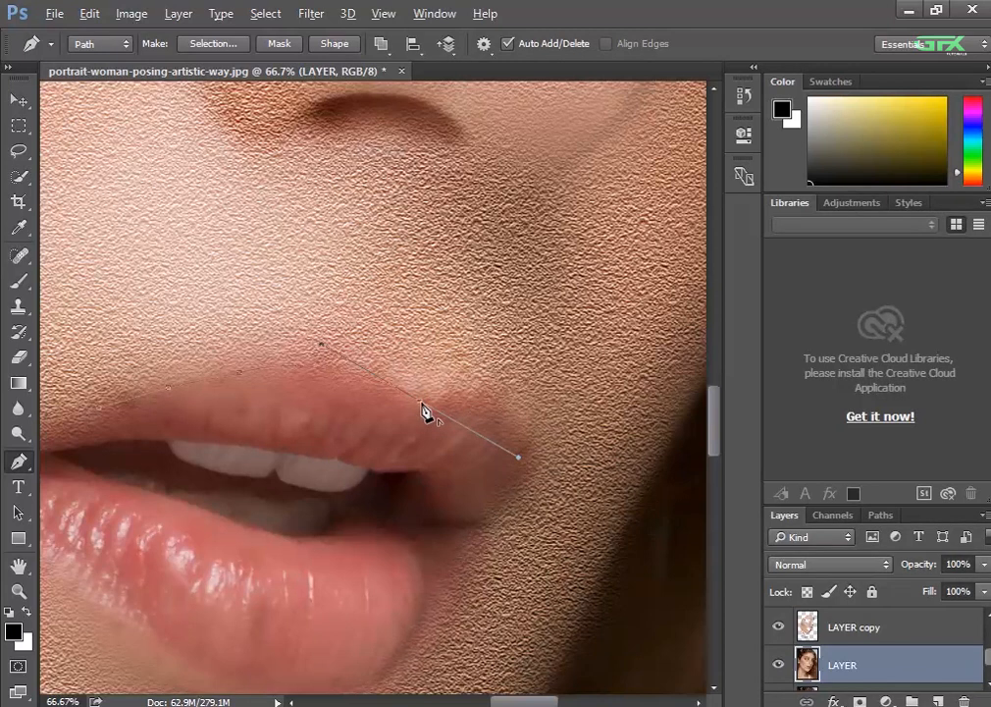
Continue the Pen path around the far mouth corner and down to the underside of the lower lip
alt+click(421, 403)
click(529, 475)
click(503, 513)
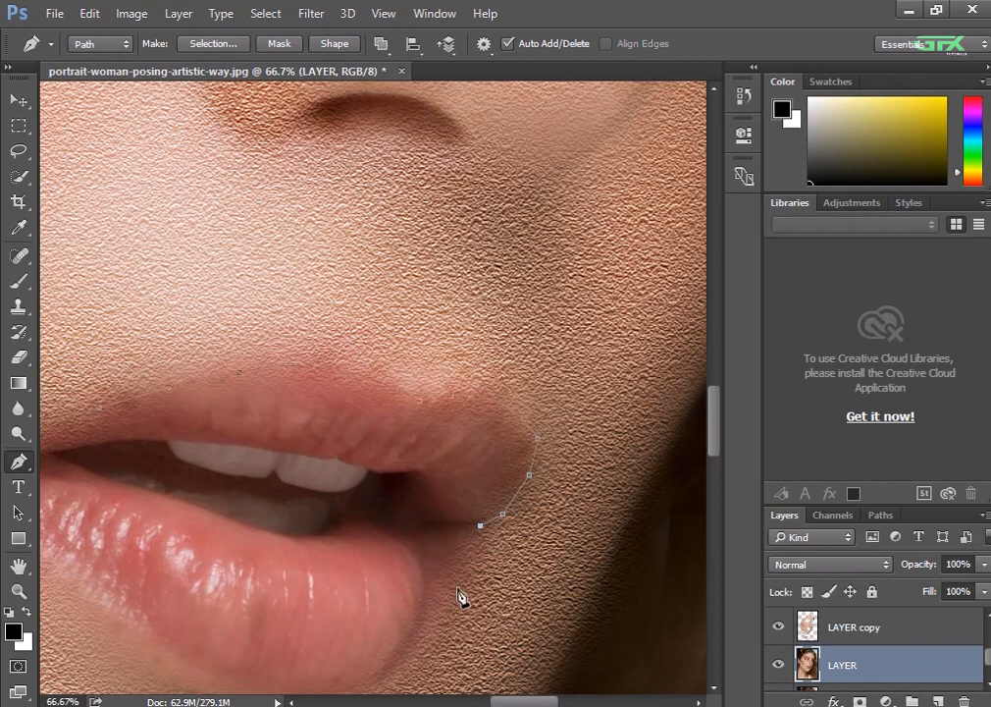
click(467, 576)
click(449, 610)
click(426, 648)
click(405, 663)
key(space)
drag(420, 639, 553, 461)
click(467, 517)
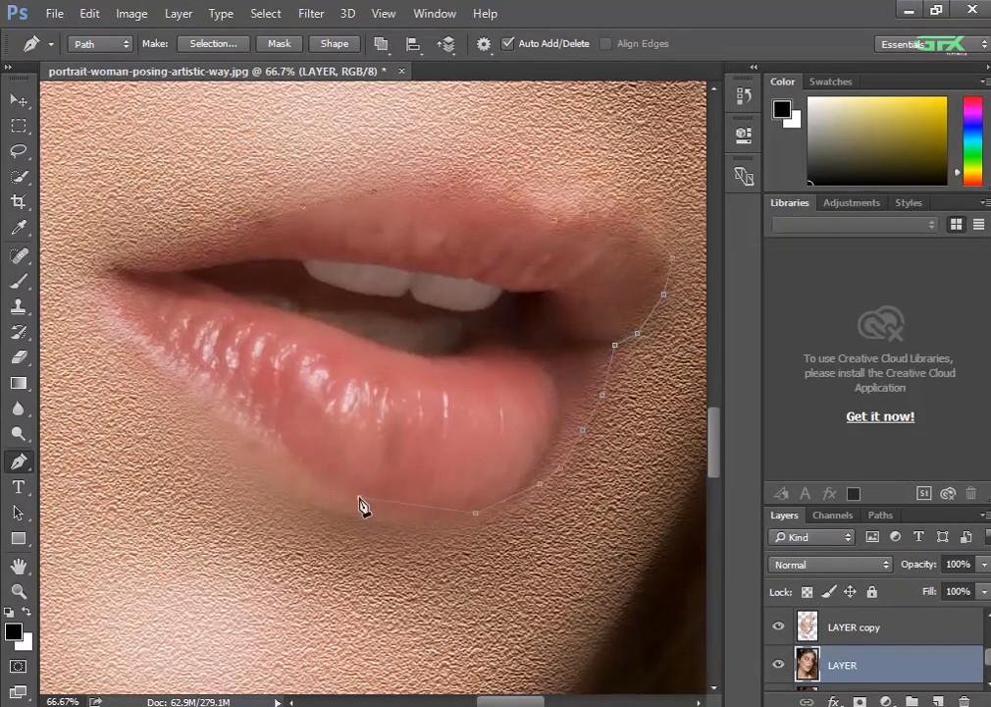
Trace the rest of the lower lip back to the starting corner and convert the closed path into a selection
drag(360, 500, 319, 477)
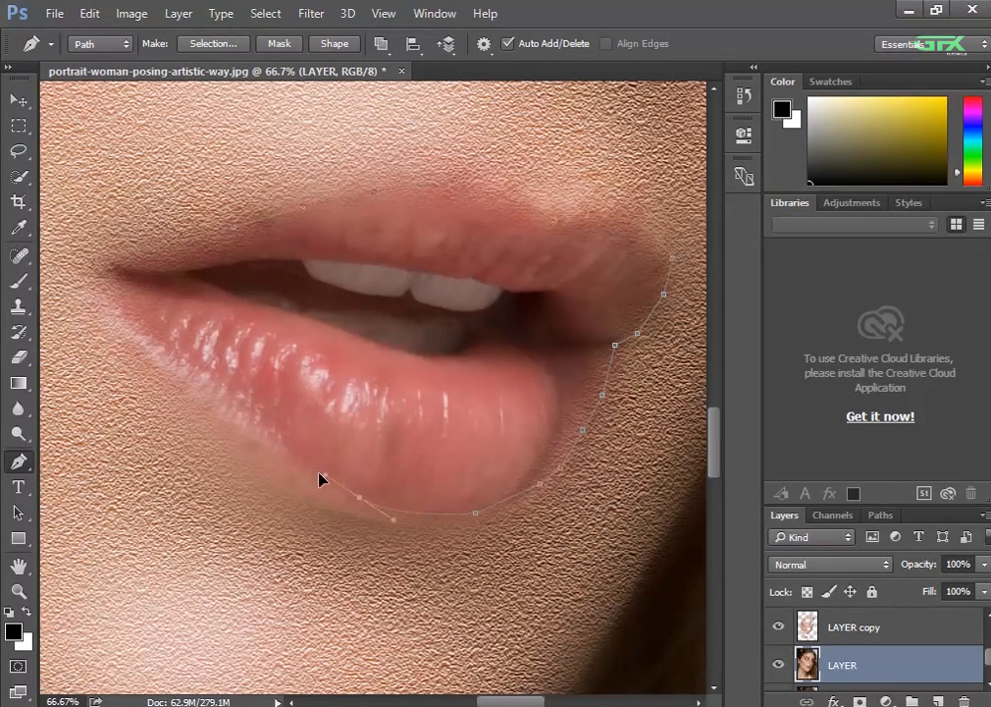
alt+click(361, 500)
drag(191, 391, 116, 319)
key(ctrl+minus)
key(ctrl+minus)
key(ctrl+minus)
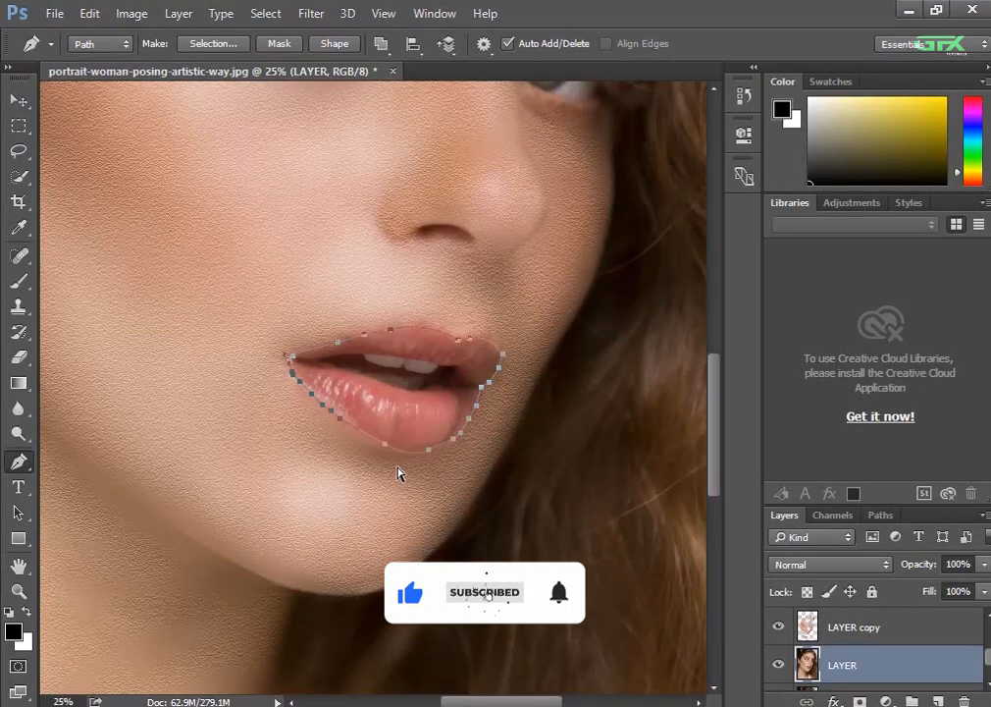
key(ctrl+Return)
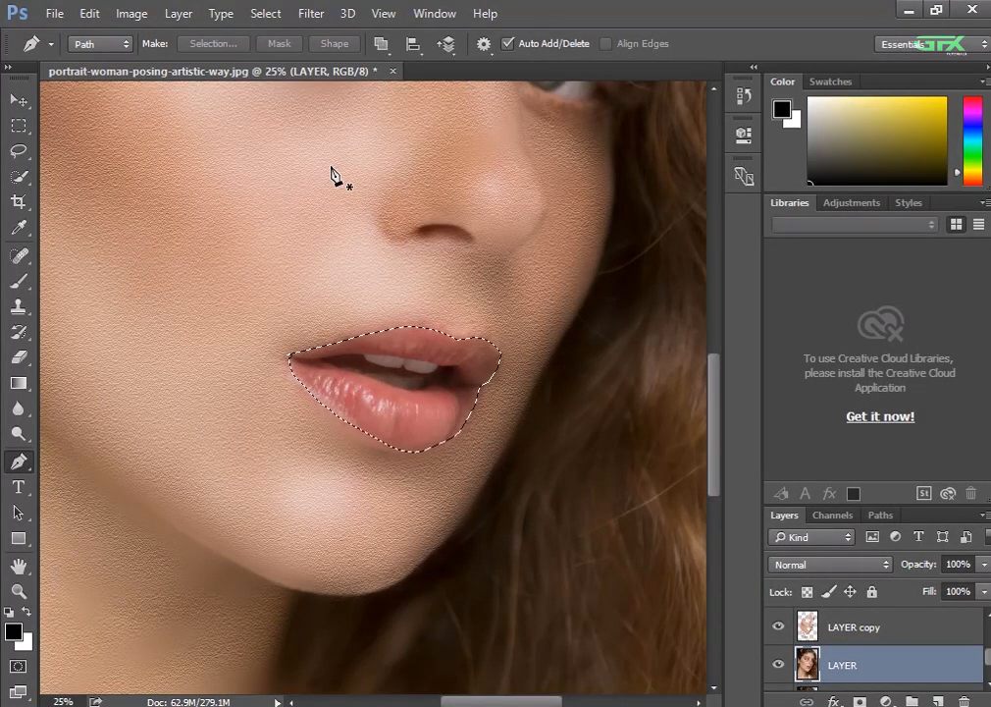
Apply Hue/Saturation to the selected lips with Saturation set to +12, and remove the selection
click(147, 17)
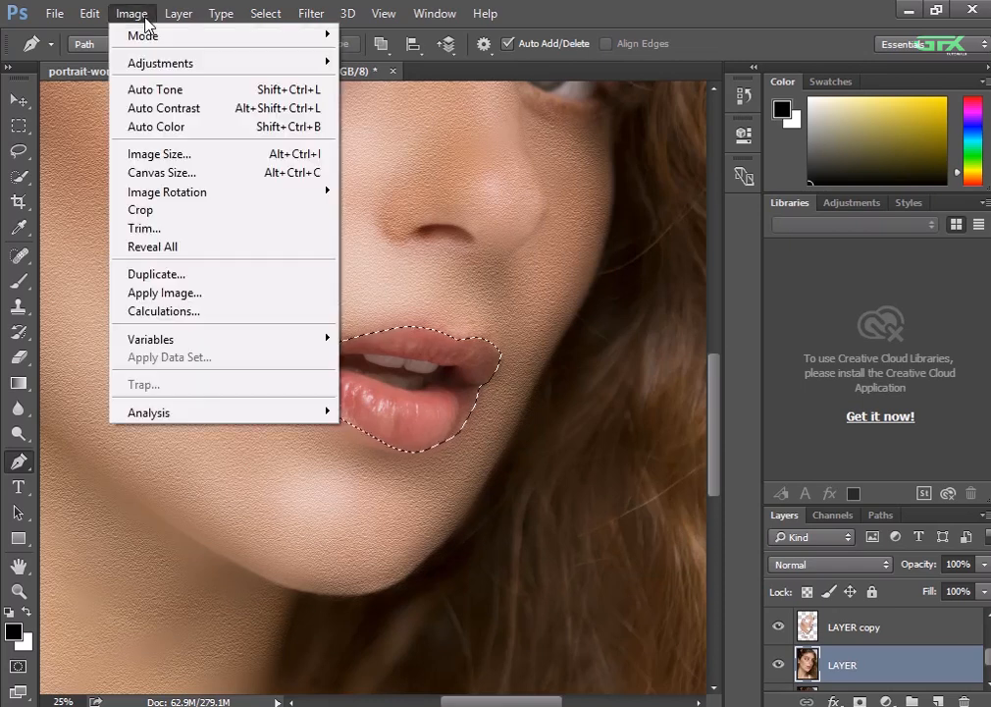
mouse_move(153, 63)
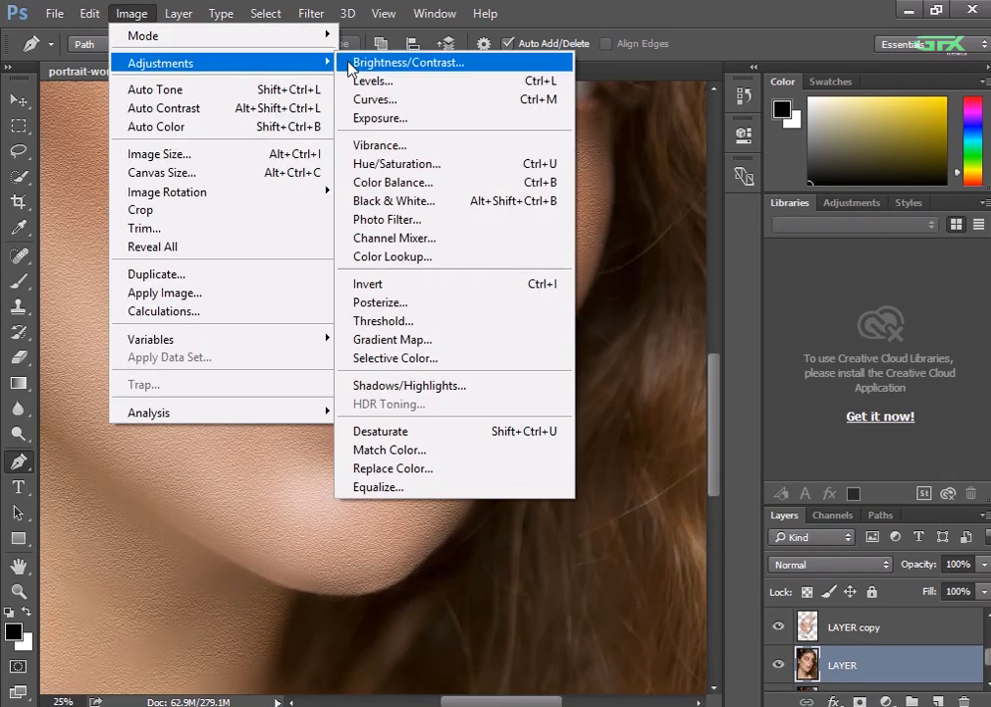
click(359, 167)
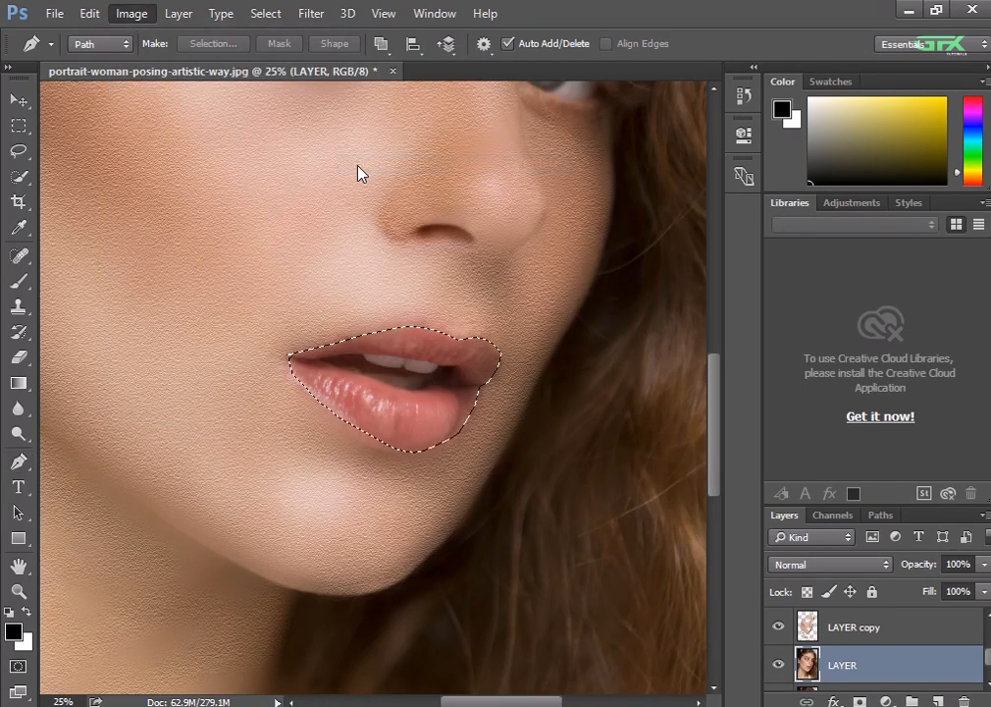
mouse_move(721, 308)
mouse_down()
mouse_move(748, 314)
mouse_move(736, 314)
mouse_up()
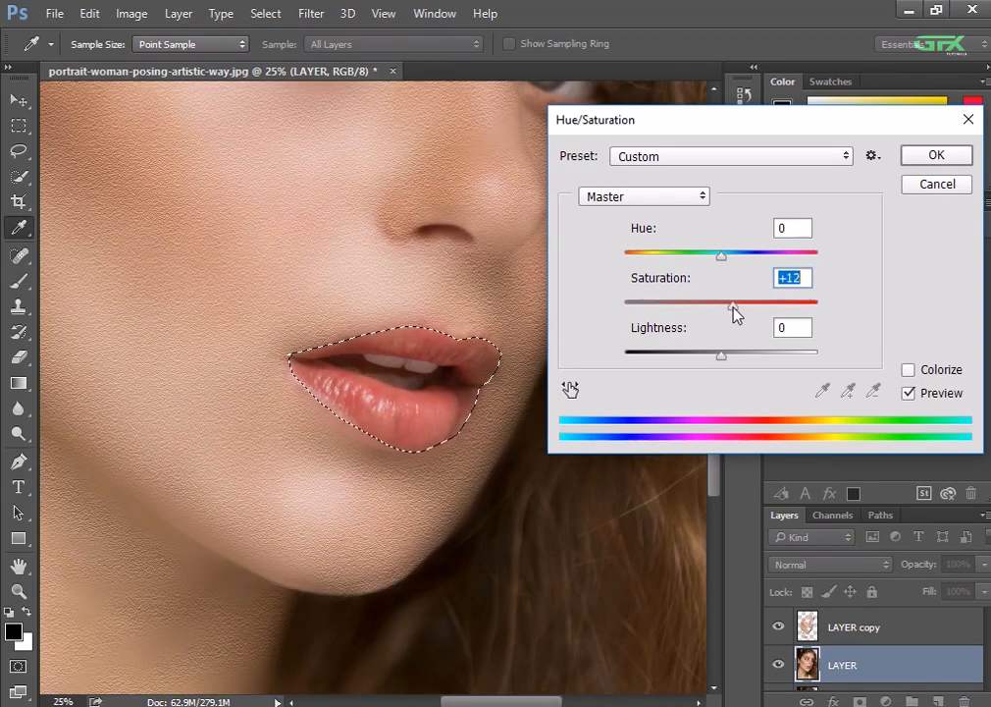
click(934, 155)
key(p)
key(ctrl+minus)
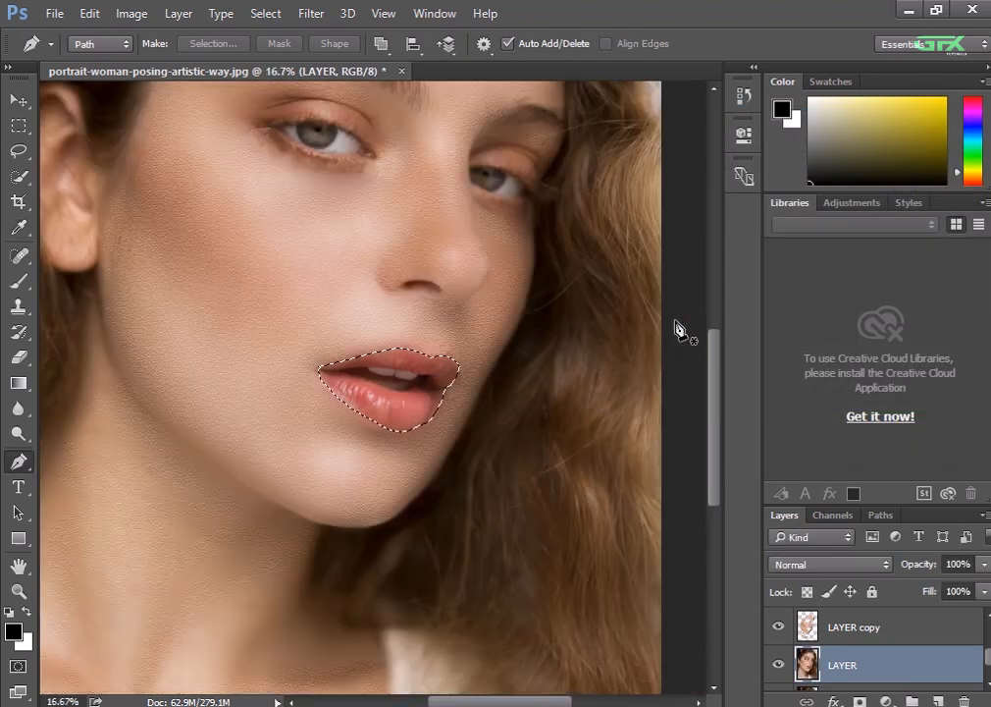
key(ctrl+d)
Select the texture layer, Layer 1, and lower its fill to 80%
key(ctrl+minus)
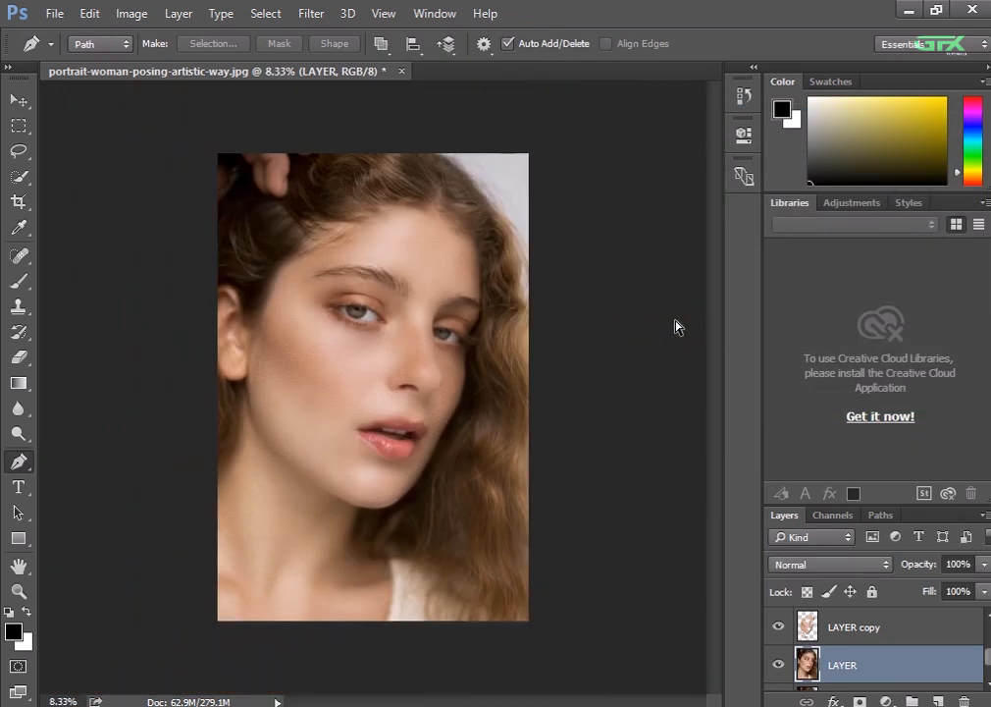
key(ctrl+plus)
key(ctrl+plus)
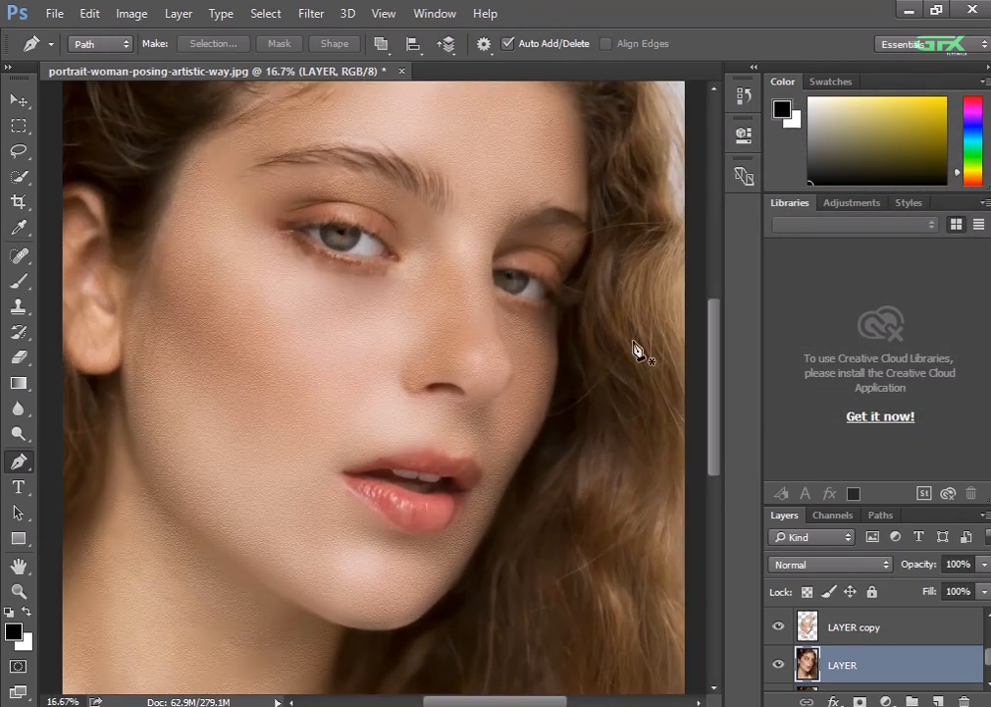
scroll(637, 347, down, 5)
scroll(637, 347, down, 2)
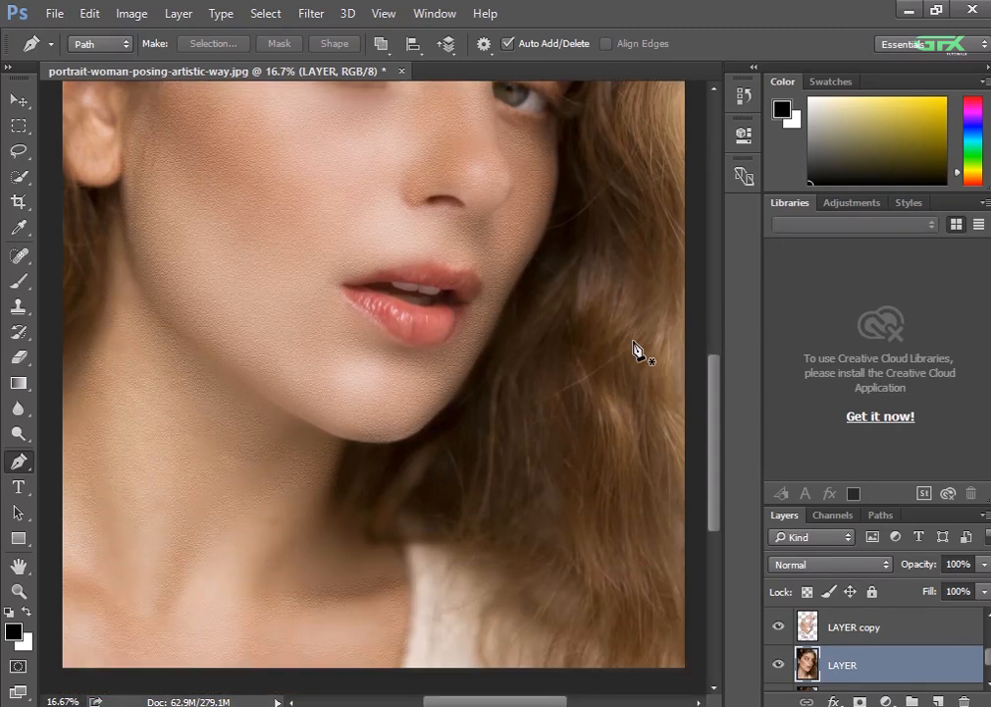
scroll(841, 636, up, 3)
click(885, 640)
key(shift+alt+o)
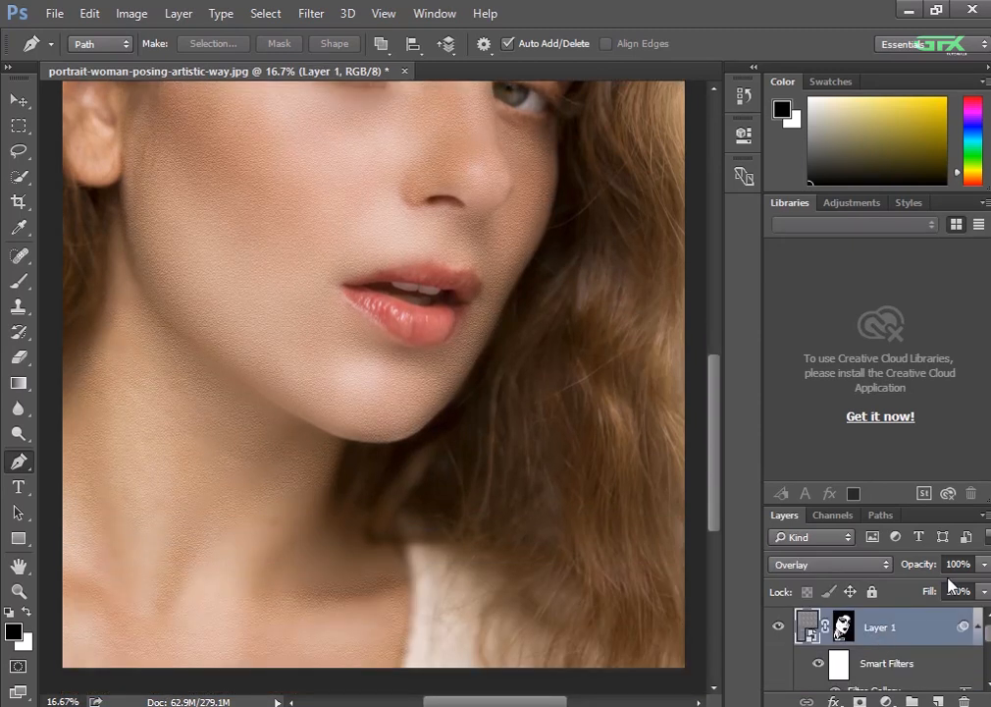
click(983, 566)
mouse_move(977, 589)
mouse_down()
mouse_move(966, 588)
mouse_move(986, 586)
mouse_move(969, 613)
mouse_up()
click(984, 590)
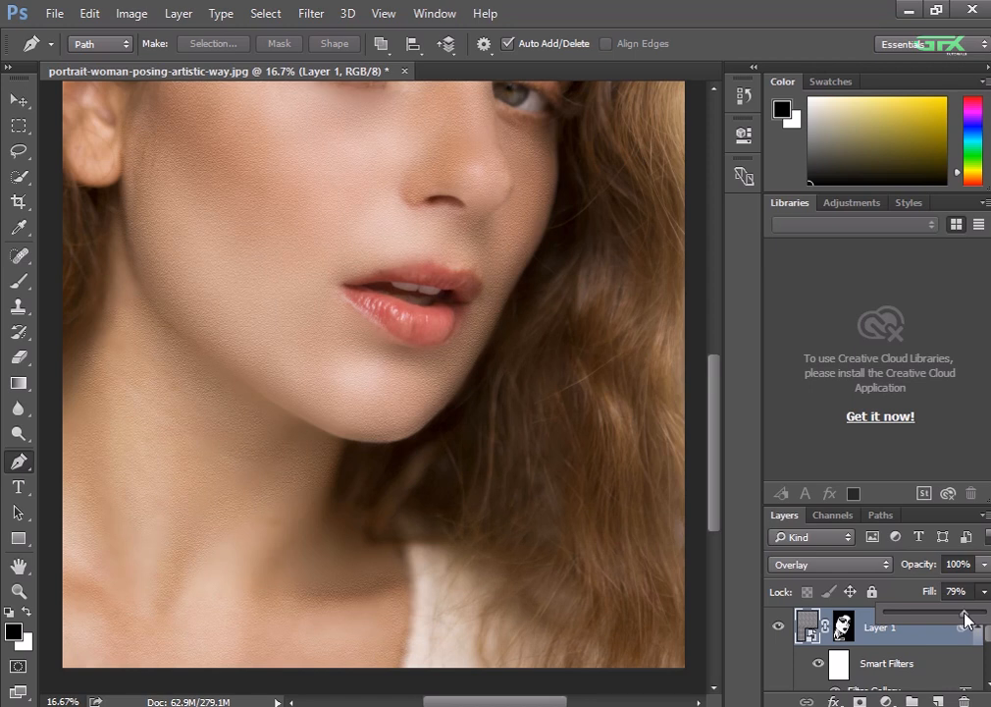
drag(965, 613, 966, 614)
click(607, 528)
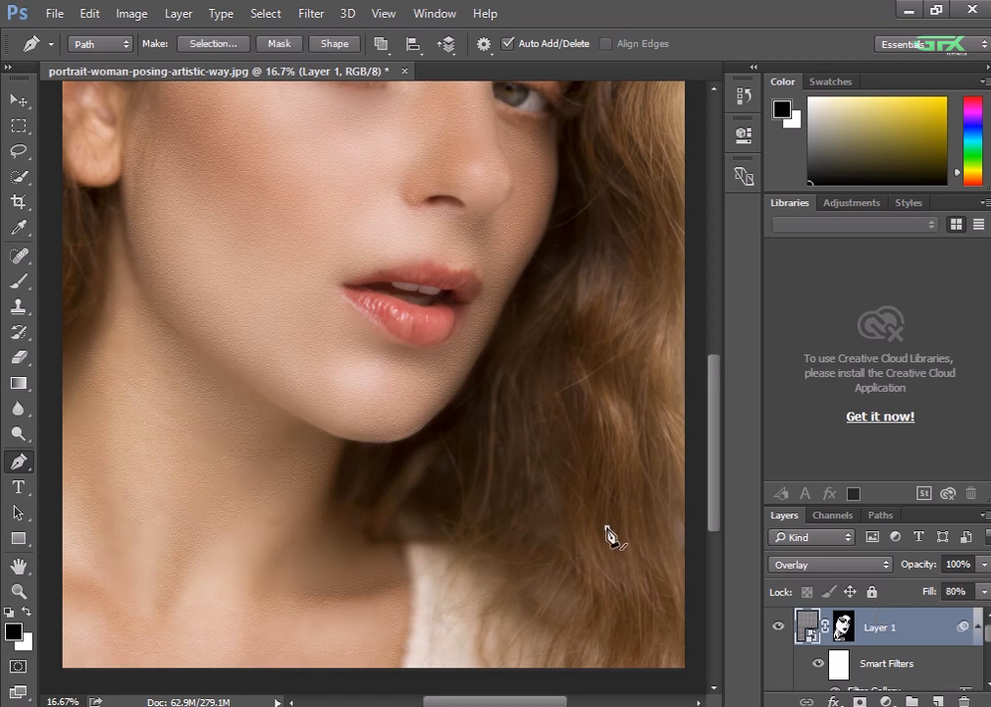
click(607, 528)
click(753, 66)
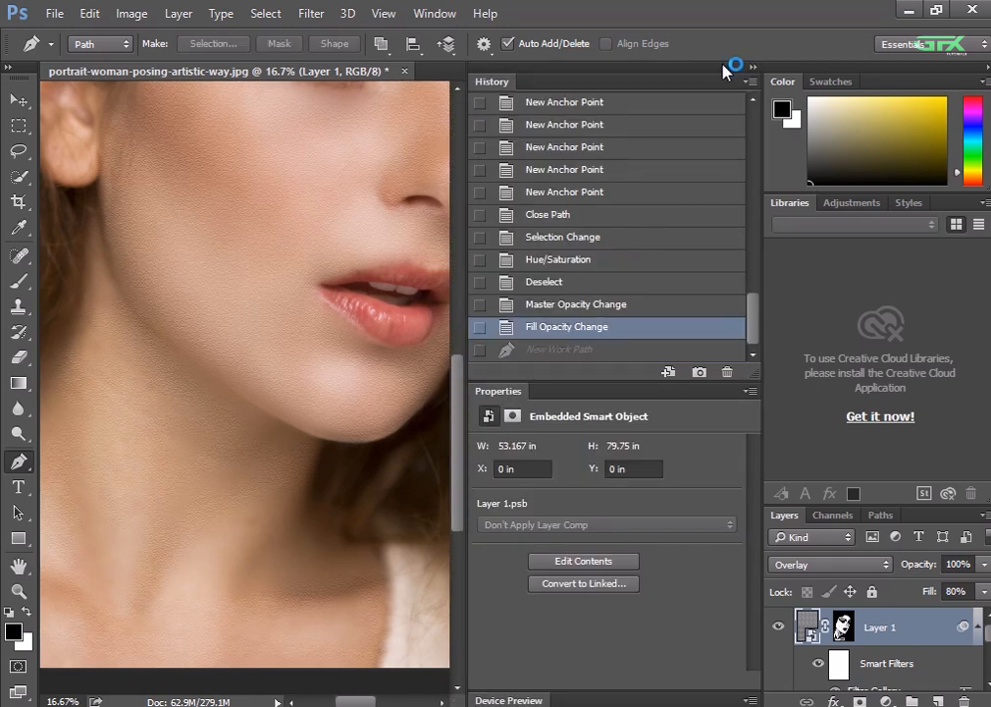
click(754, 67)
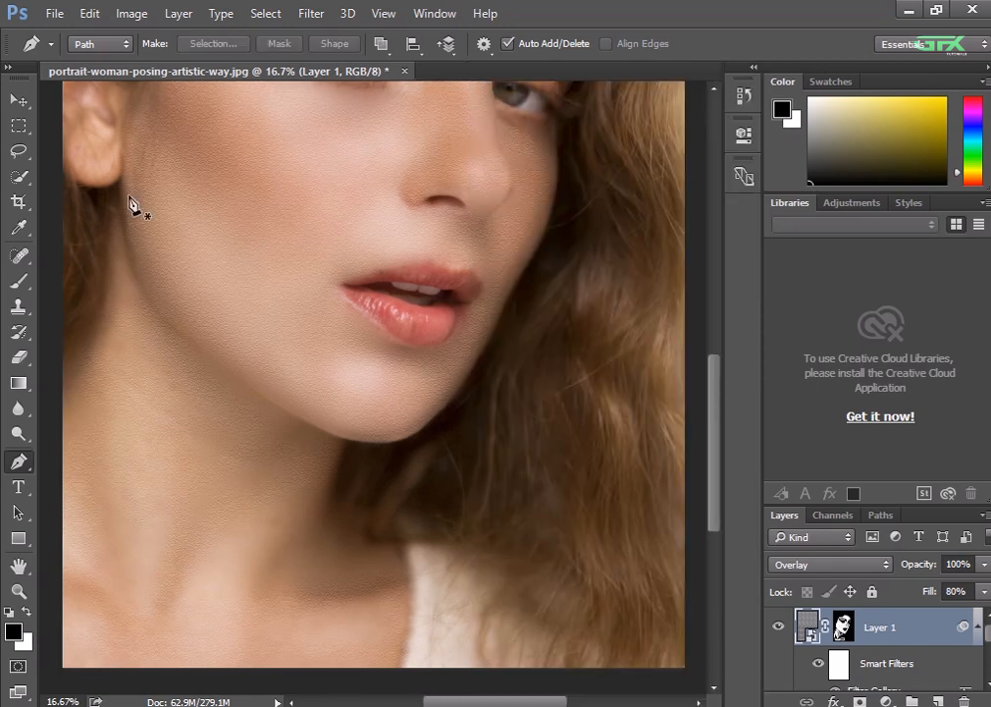
Brush white on Layer 1's mask to bring the Sandstone texture into the smooth temple area beside the near eyebrow
click(18, 99)
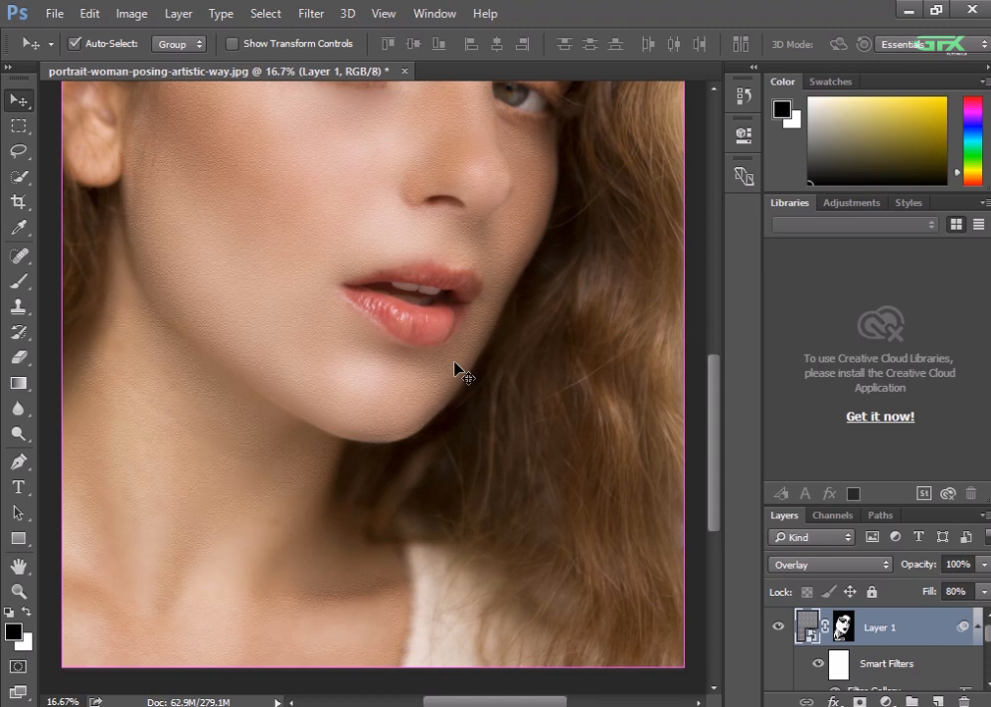
scroll(451, 365, up, 1)
scroll(454, 368, up, 1)
scroll(457, 368, up, 5)
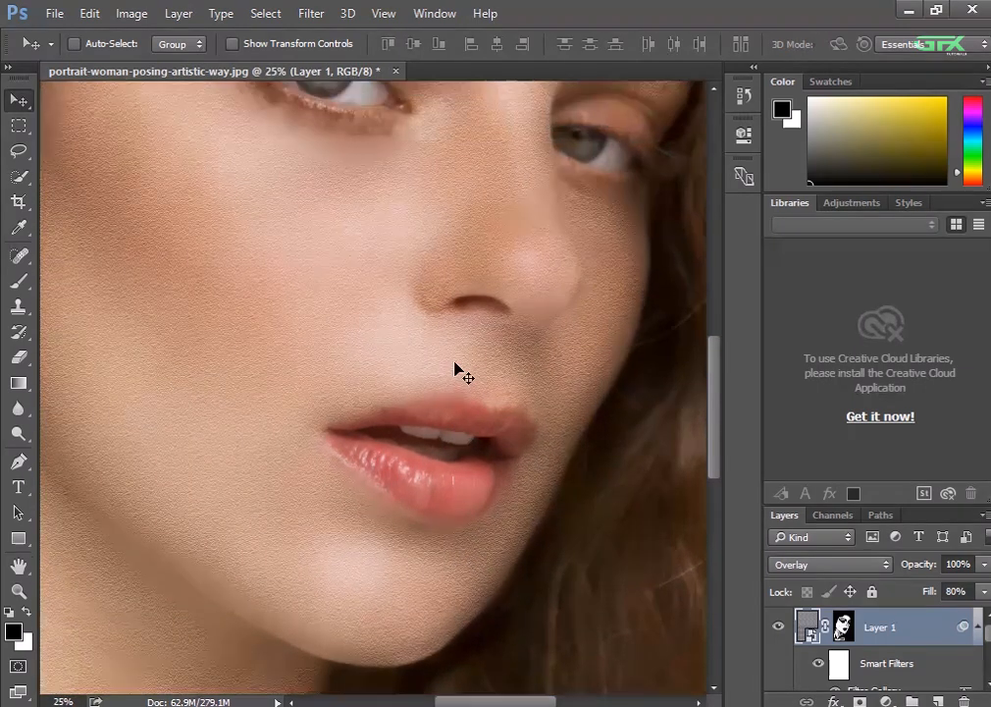
scroll(454, 365, up, 6)
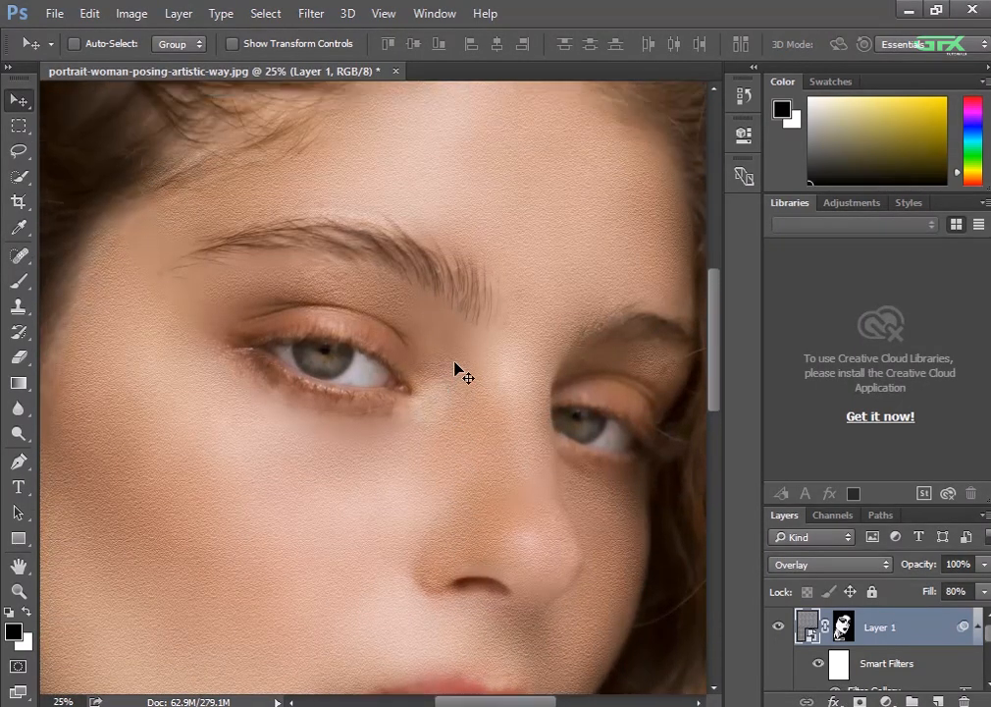
scroll(455, 366, up, 1)
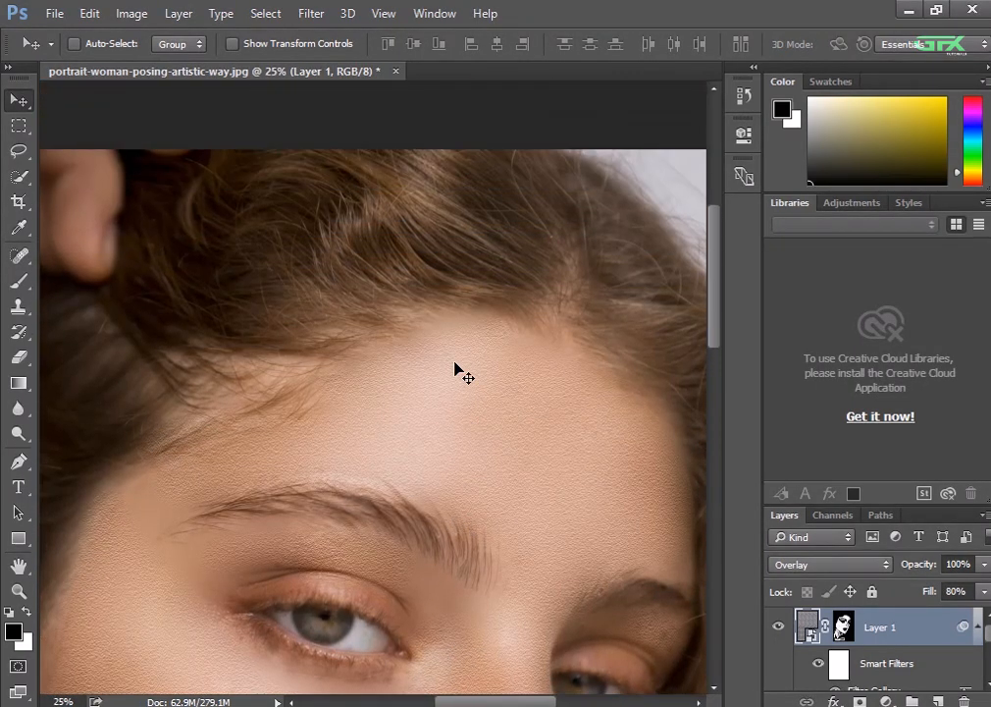
scroll(454, 366, down, 3)
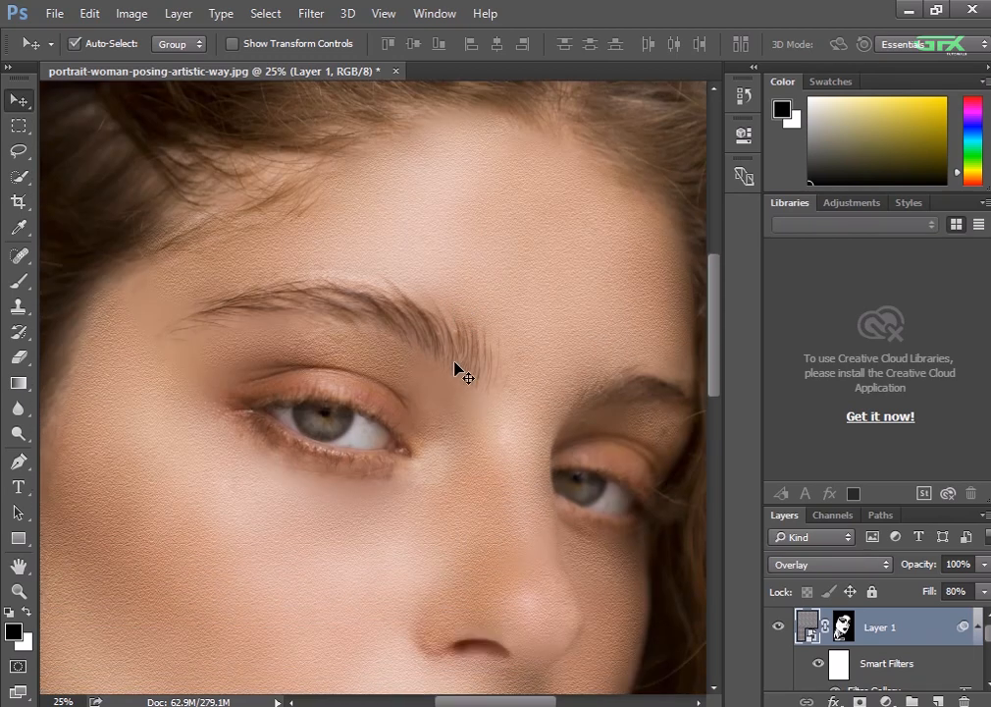
key(ctrl+plus)
drag(334, 282, 584, 413)
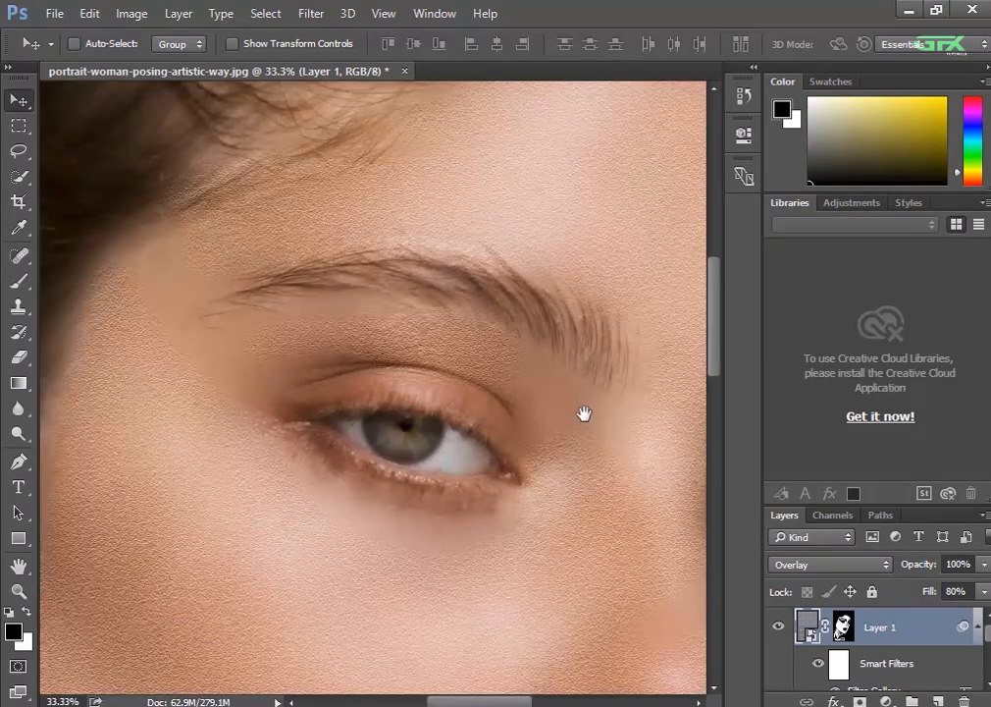
click(843, 628)
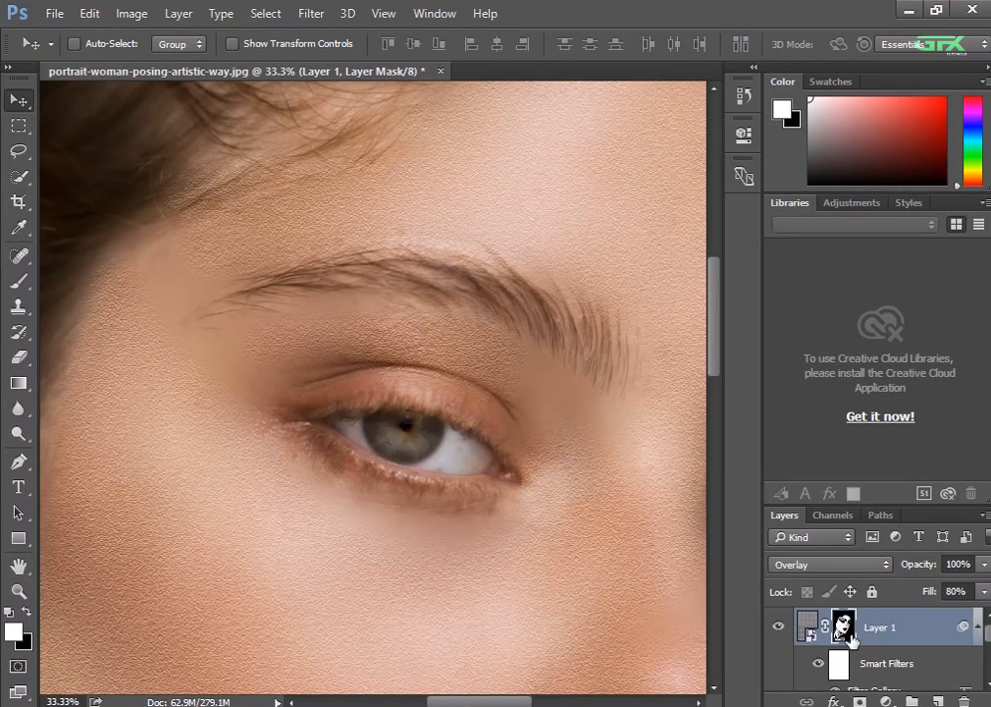
click(18, 281)
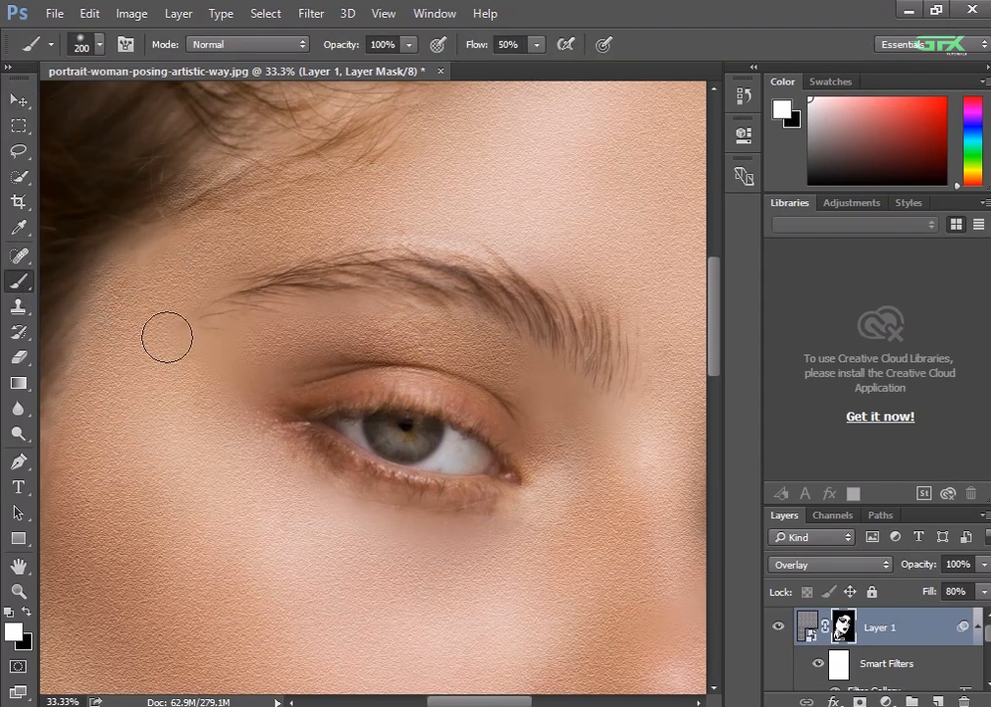
Inspect the skin texture around the nose, mouth, near cheek, eyes and forehead, and across the whole face
drag(486, 615, 212, 502)
mouse_move(446, 527)
mouse_down()
mouse_move(458, 361)
mouse_move(443, 314)
mouse_up()
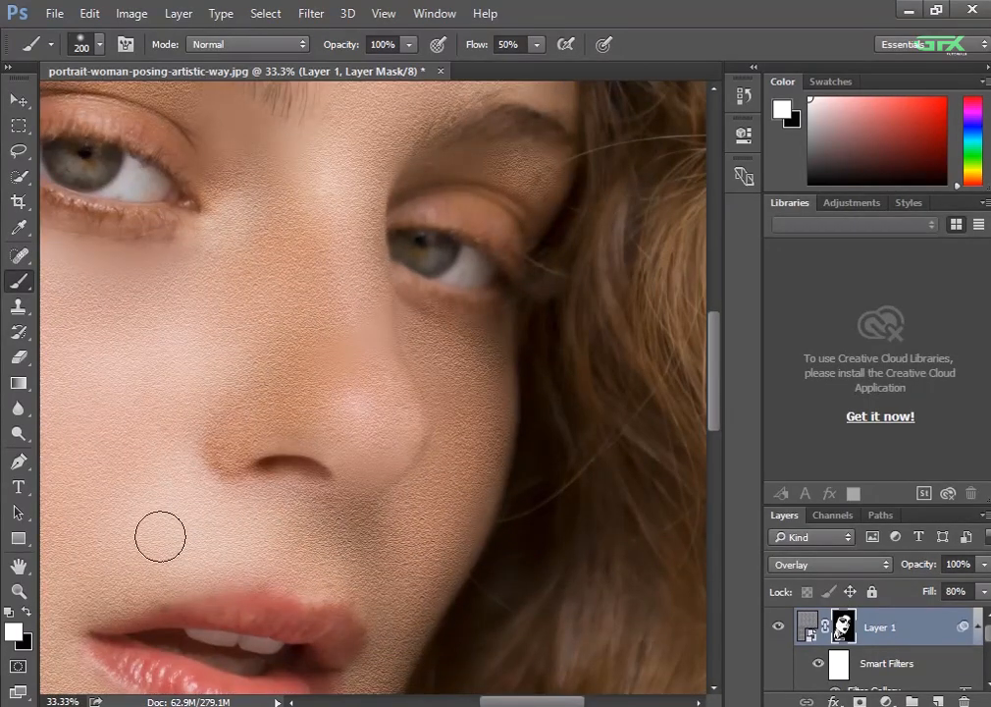
drag(376, 431, 575, 261)
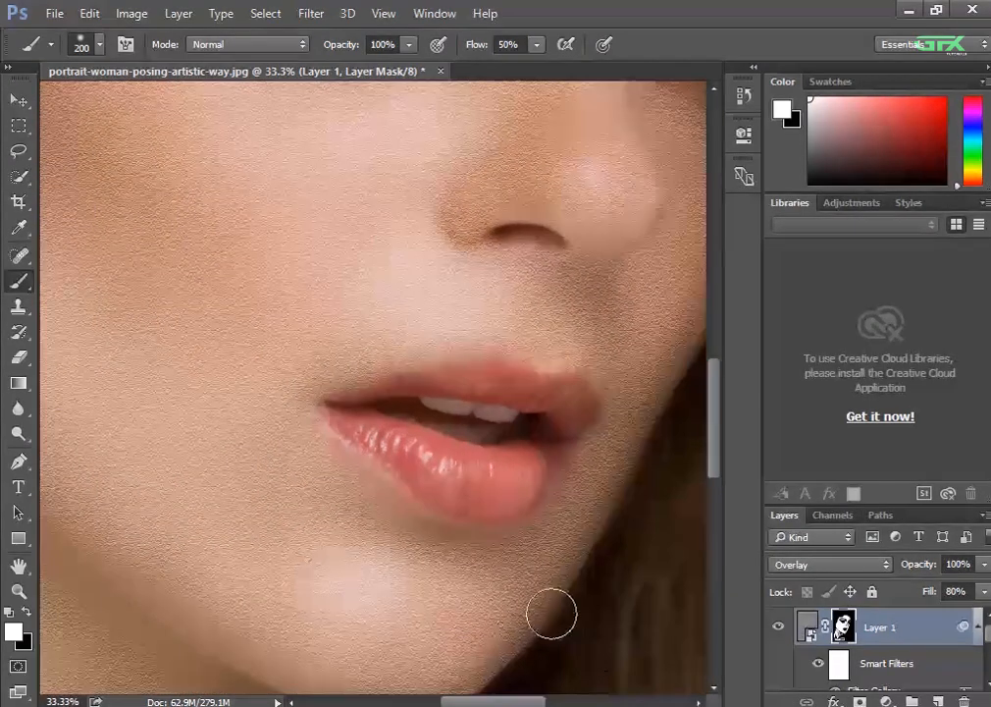
drag(281, 295, 512, 475)
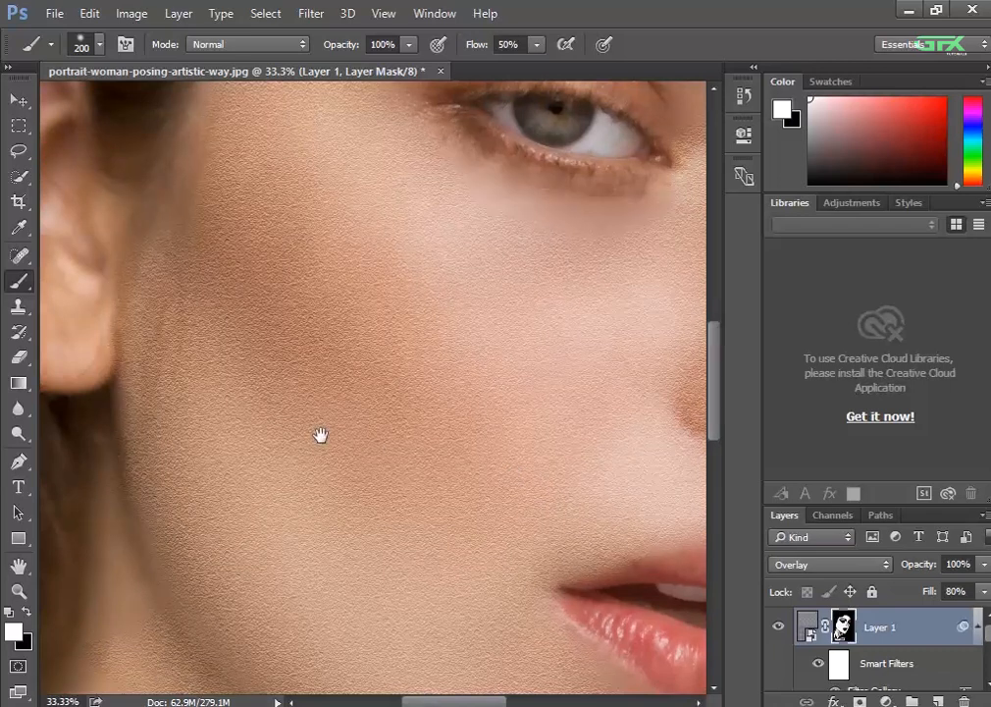
drag(320, 436, 433, 593)
drag(481, 283, 376, 447)
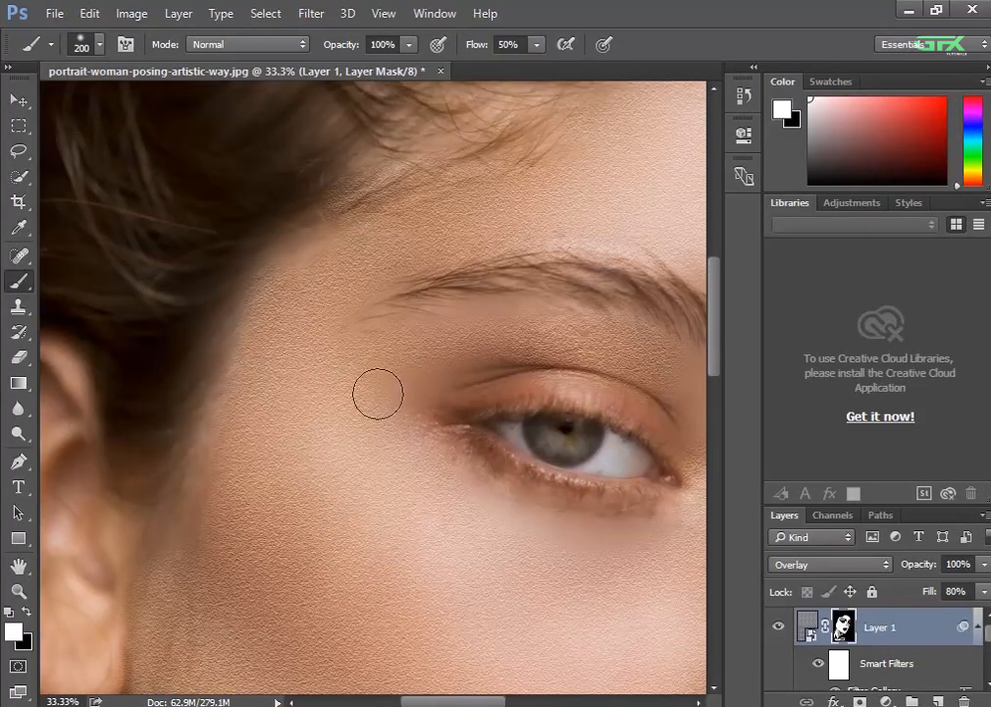
drag(441, 438, 79, 478)
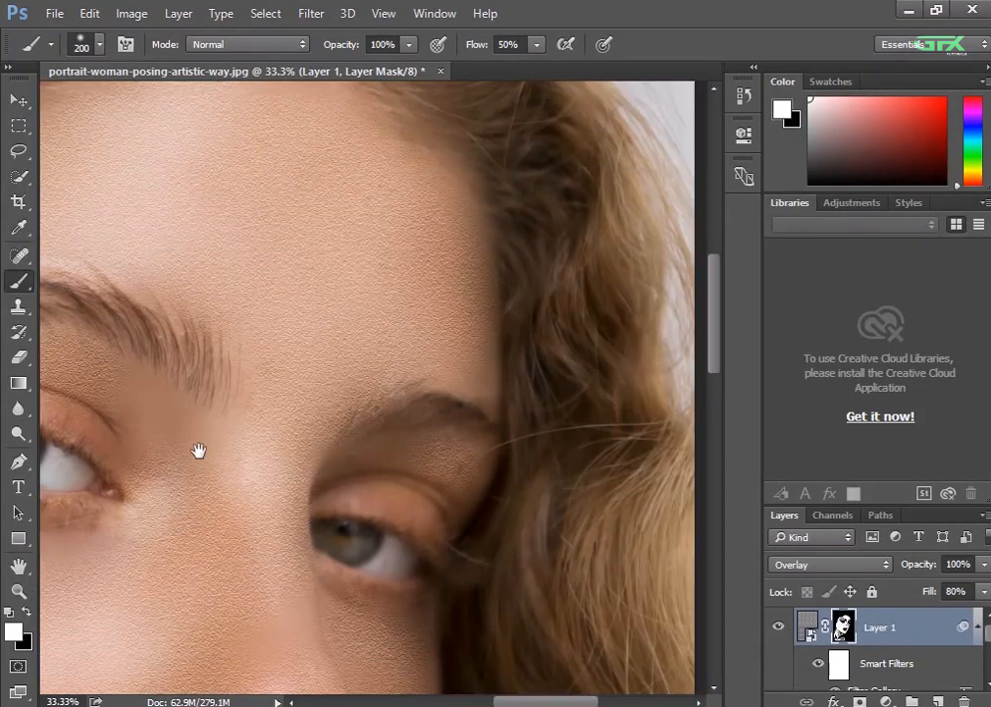
drag(194, 449, 312, 628)
scroll(314, 636, down, 3)
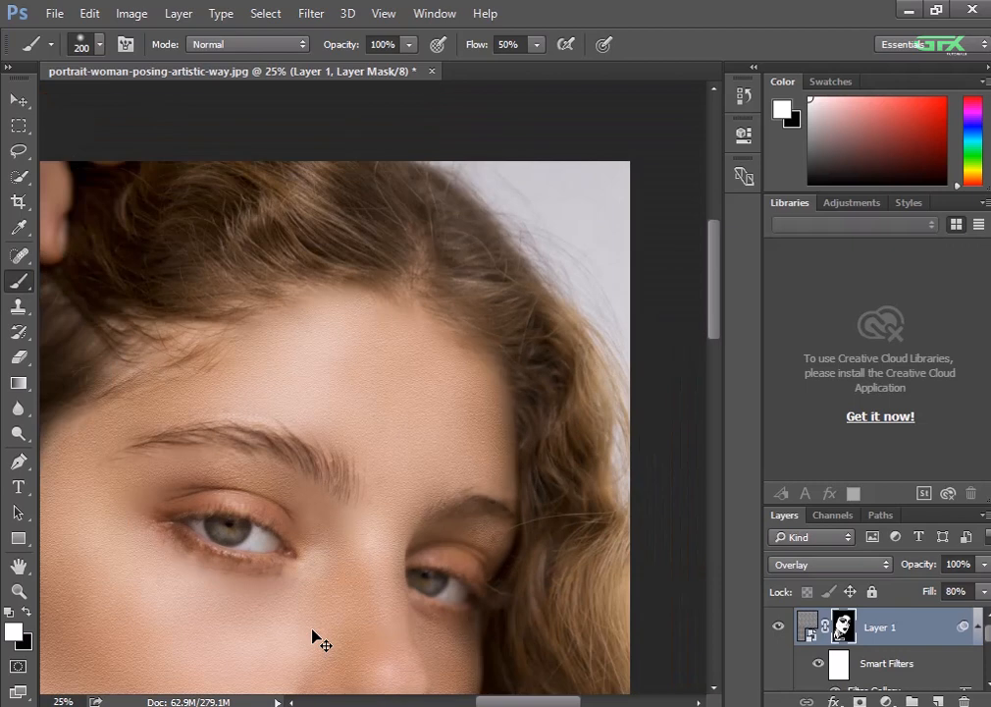
scroll(459, 656, down, 1)
scroll(460, 656, down, 3)
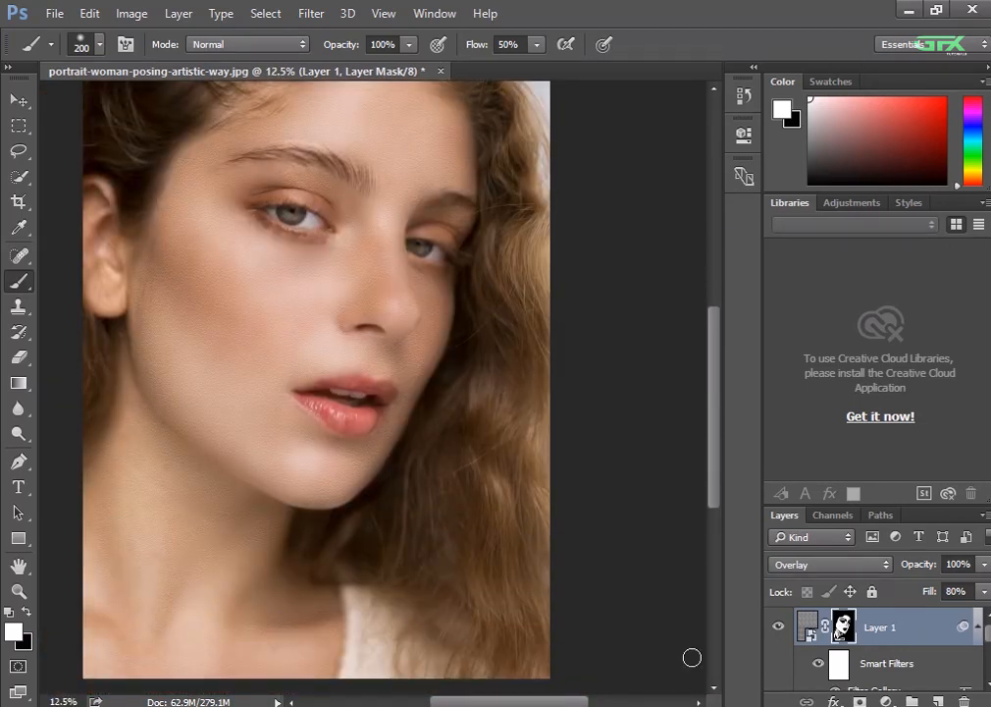
right_click(856, 631)
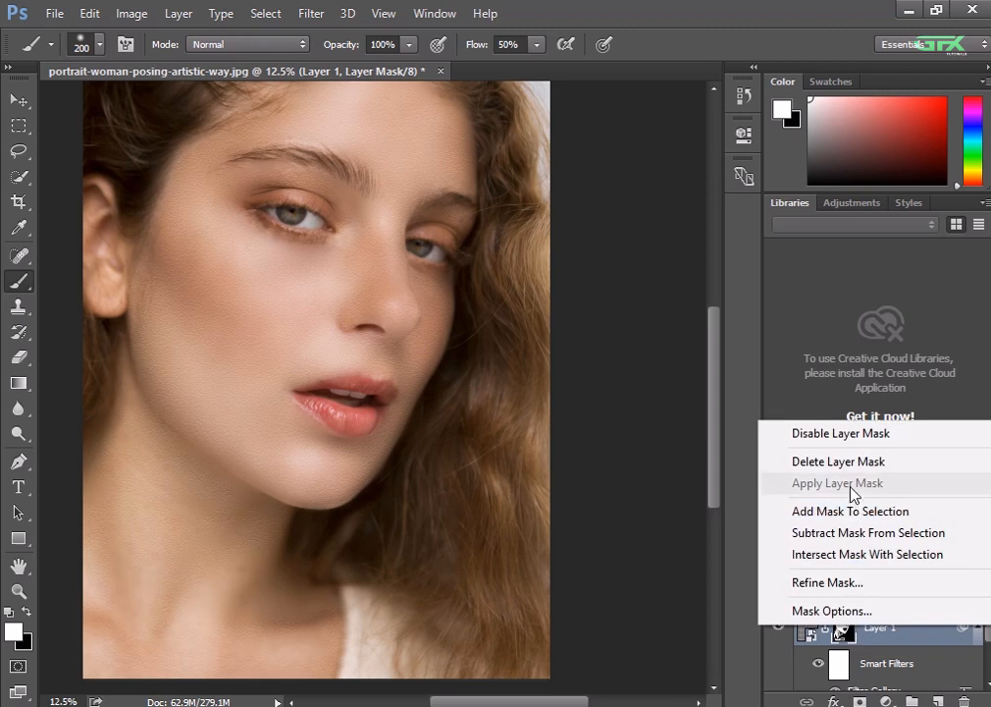
click(877, 643)
right_click(878, 642)
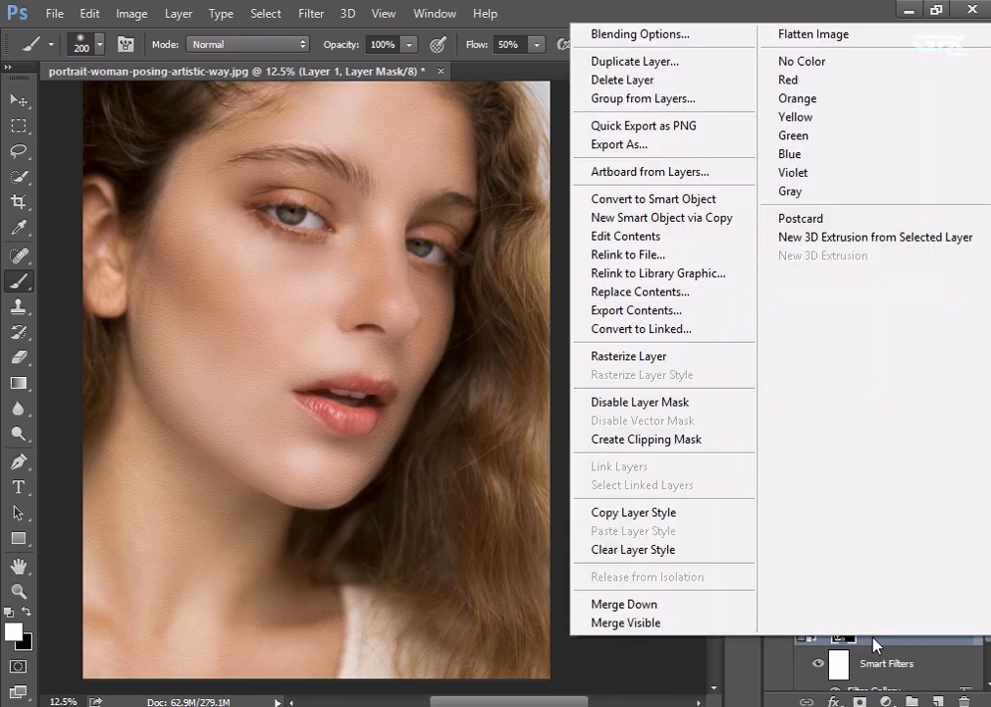
click(877, 644)
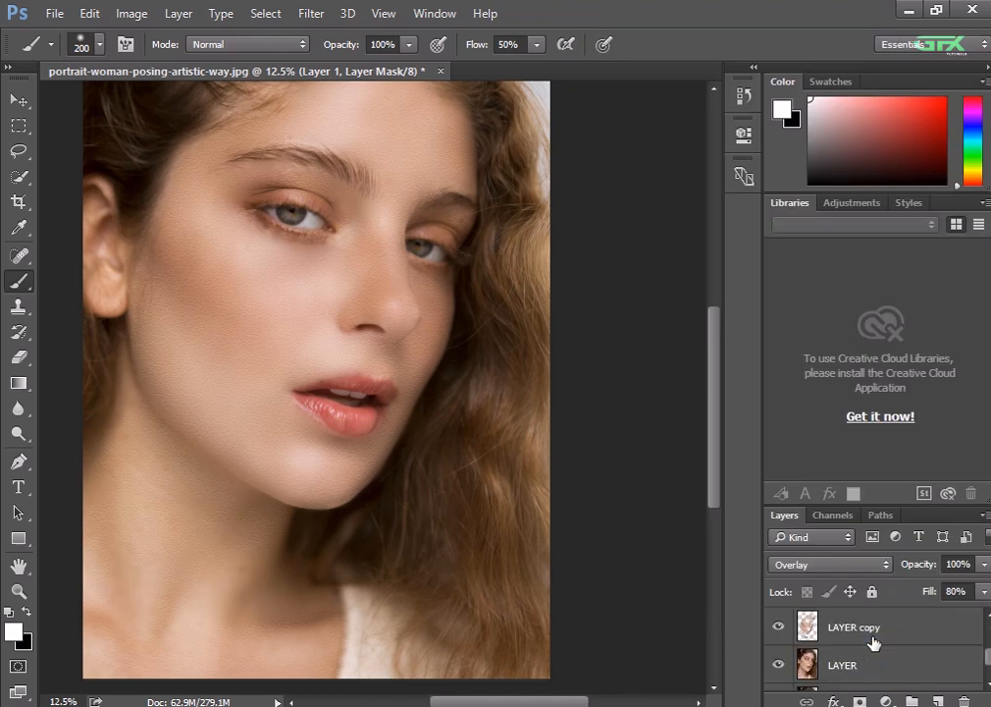
Merge Layer 1, LAYER copy and LAYER into a single layer above the ORIGINAL layer
scroll(873, 641, up, 3)
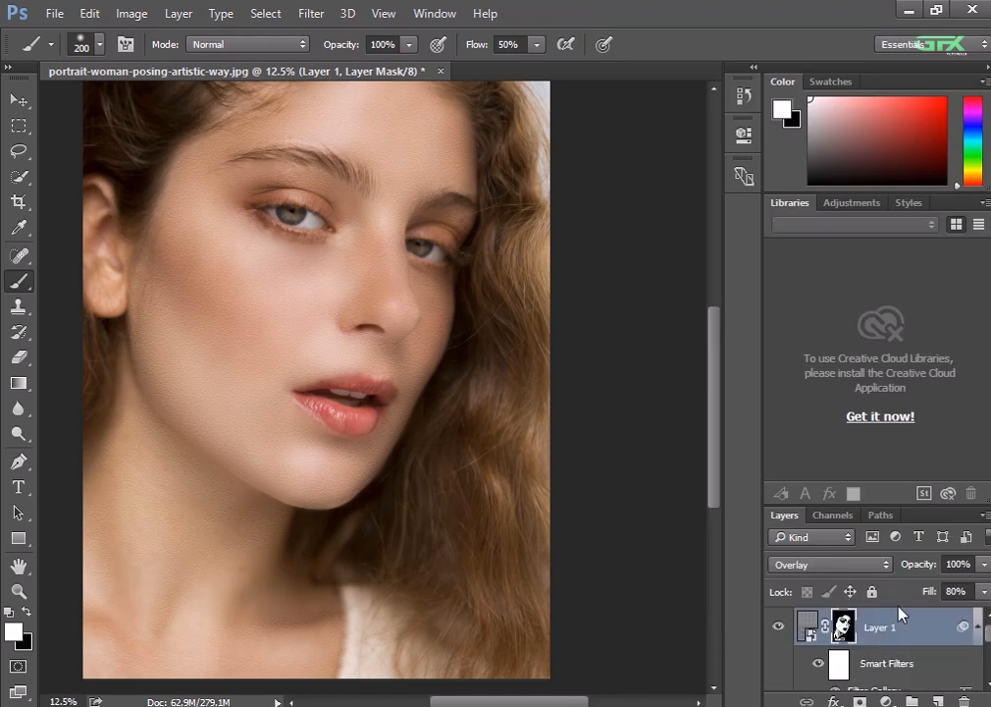
drag(920, 501, 917, 392)
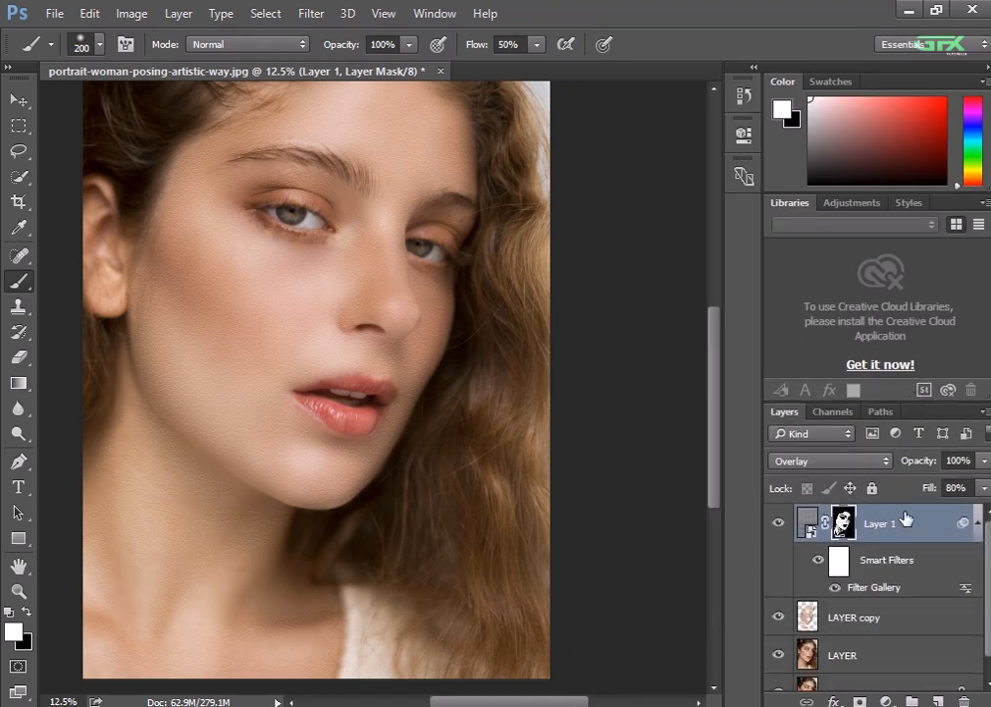
shift+click(888, 618)
shift+click(867, 657)
scroll(870, 662, down, 1)
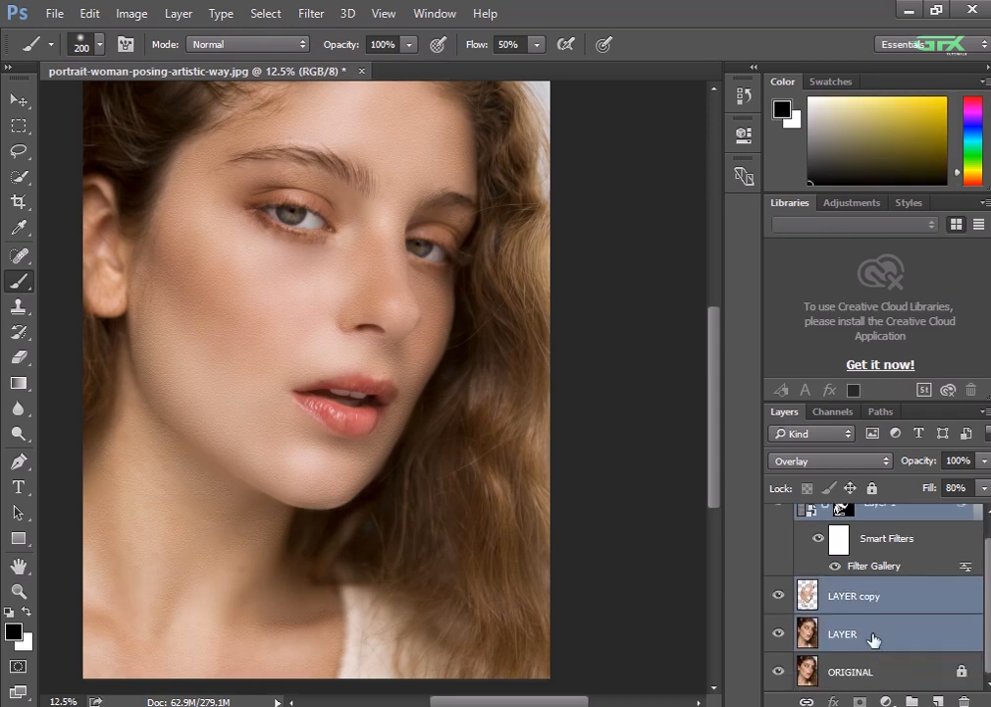
right_click(873, 639)
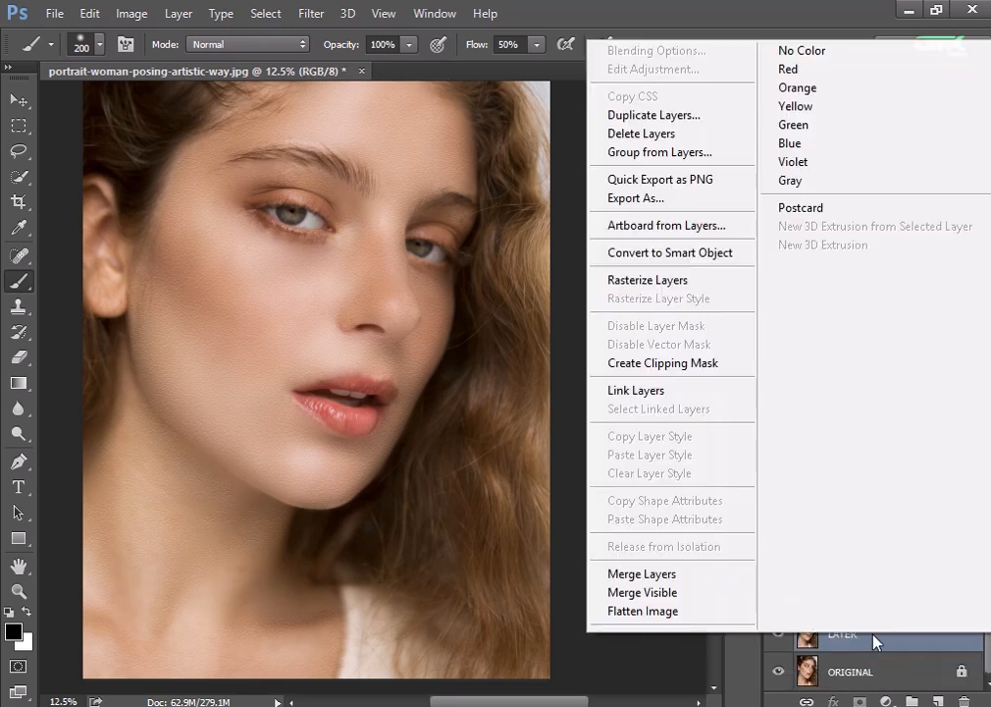
click(683, 579)
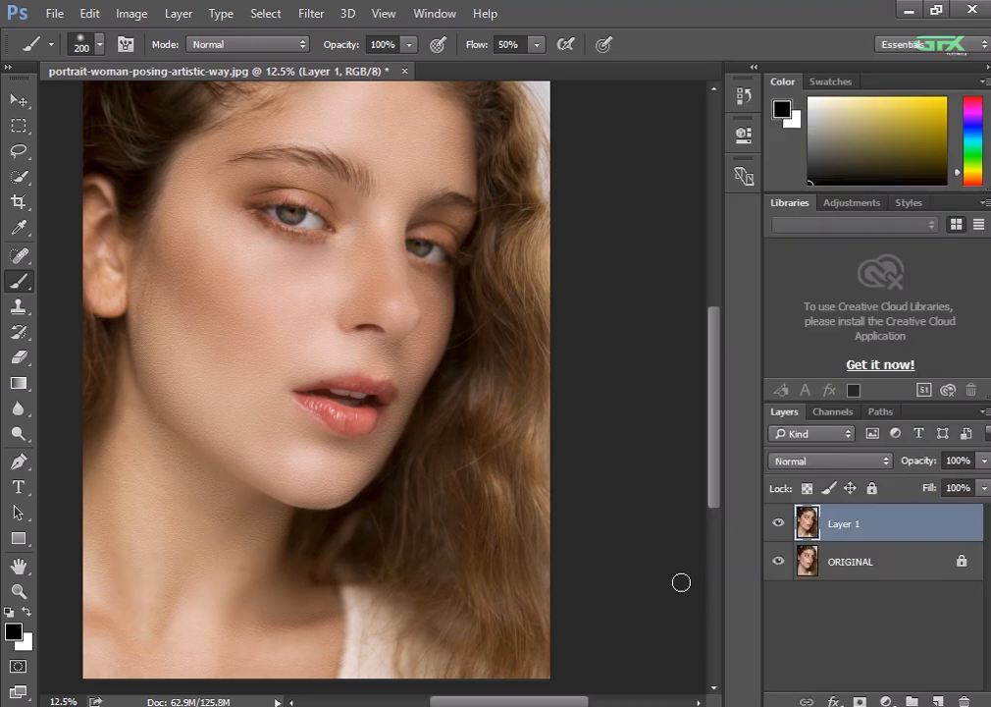
Compare the merged retouch with the original by toggling Layer 1's visibility, at full-face and closer views
scroll(681, 582, up, 2)
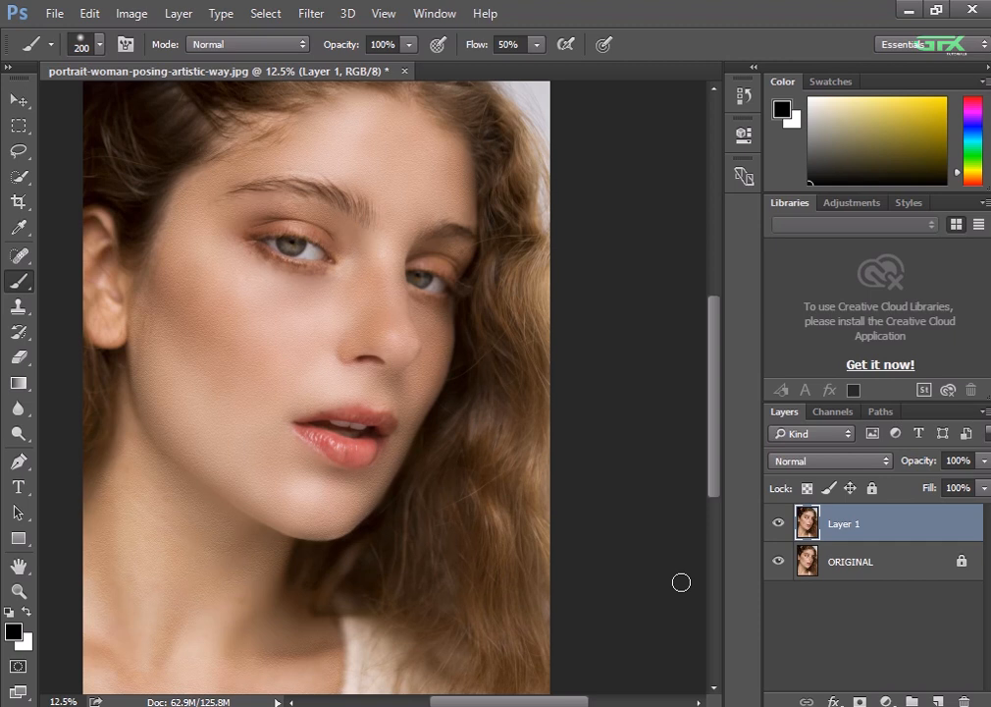
click(780, 527)
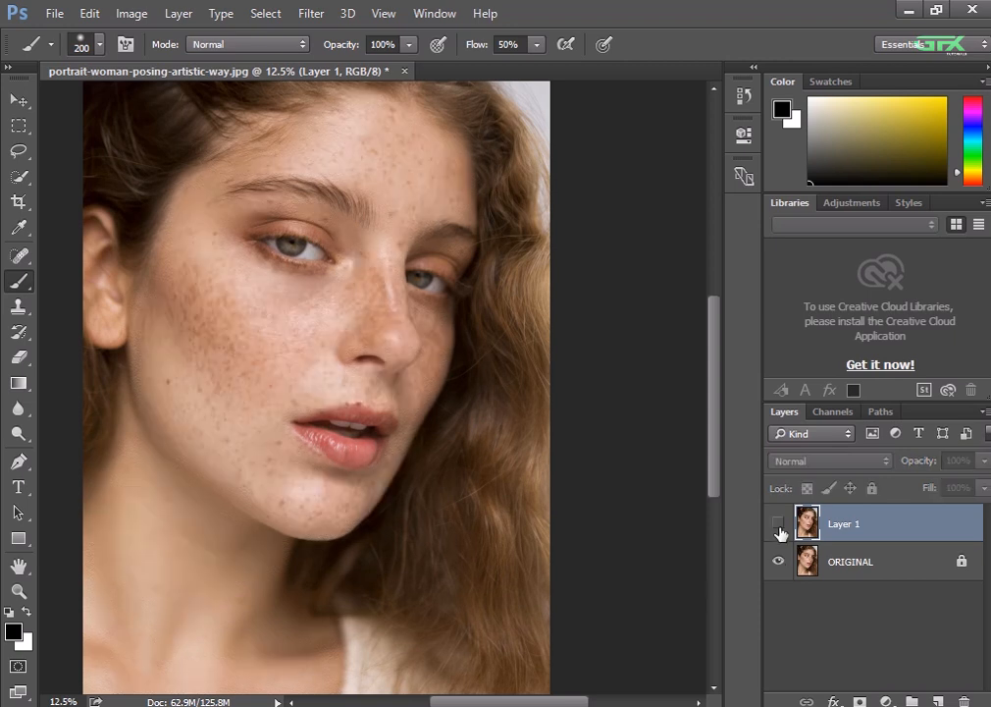
click(779, 525)
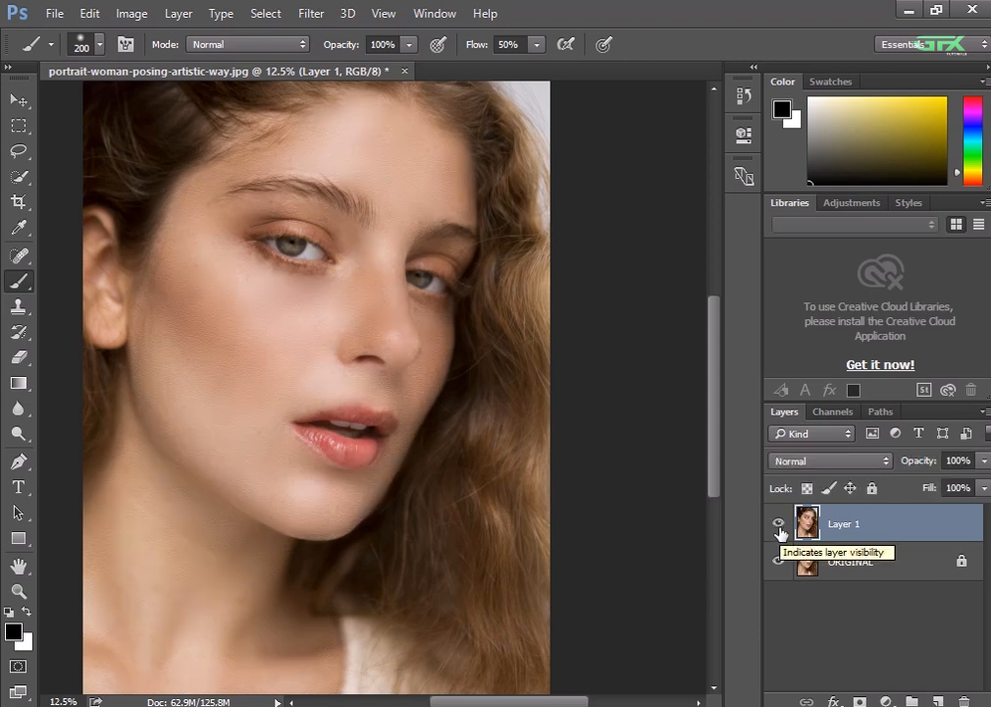
click(779, 526)
click(779, 526)
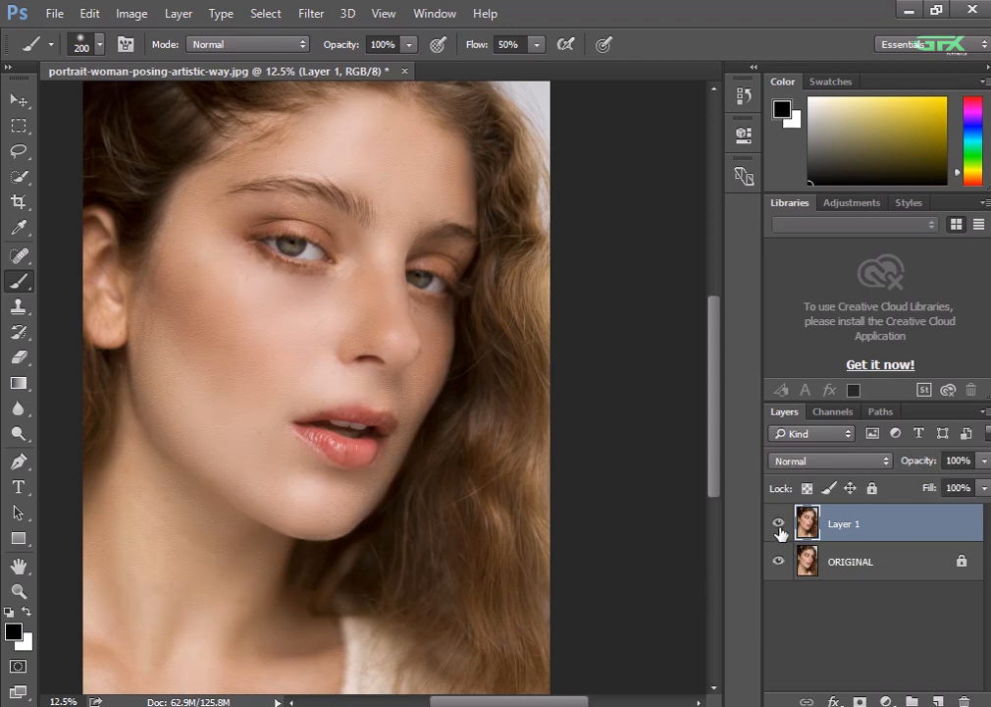
click(775, 527)
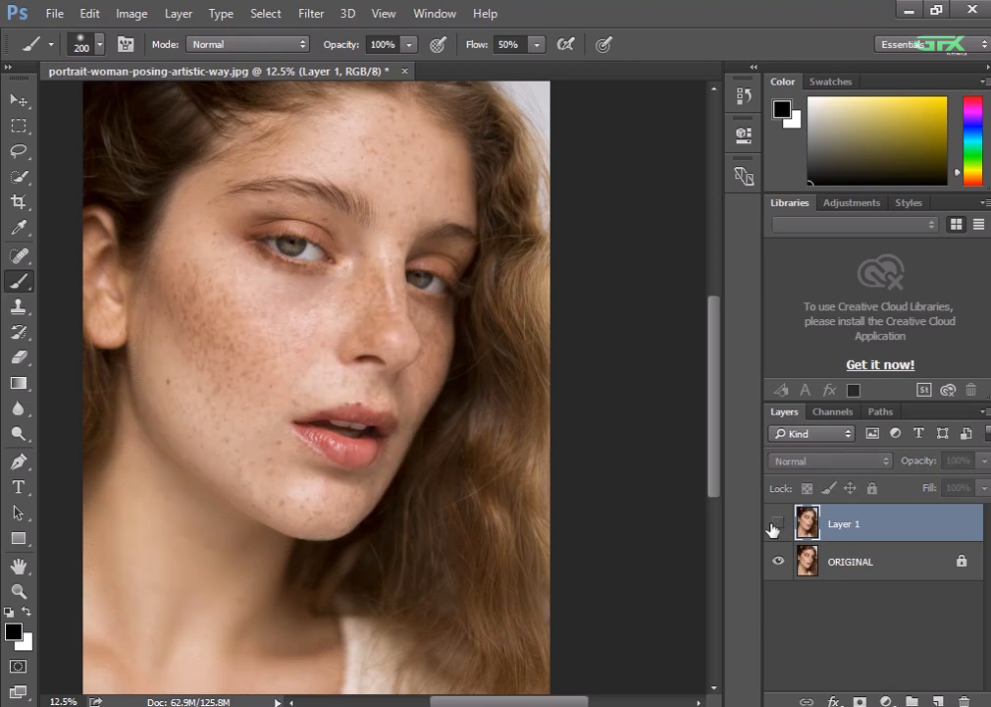
key(ctrl+plus)
drag(508, 397, 497, 511)
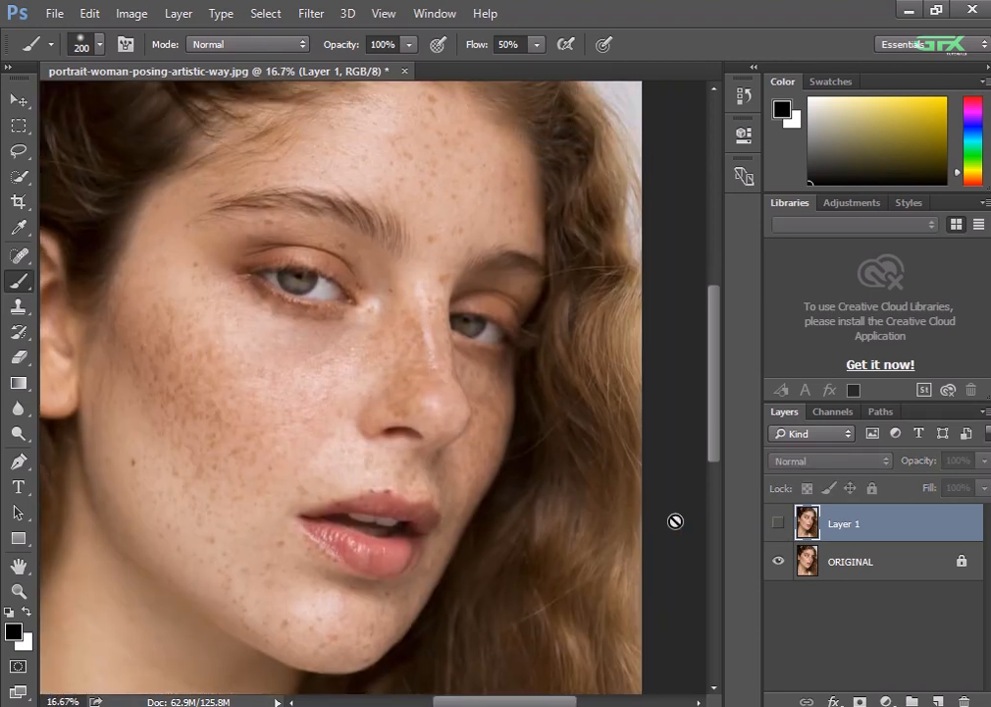
click(780, 527)
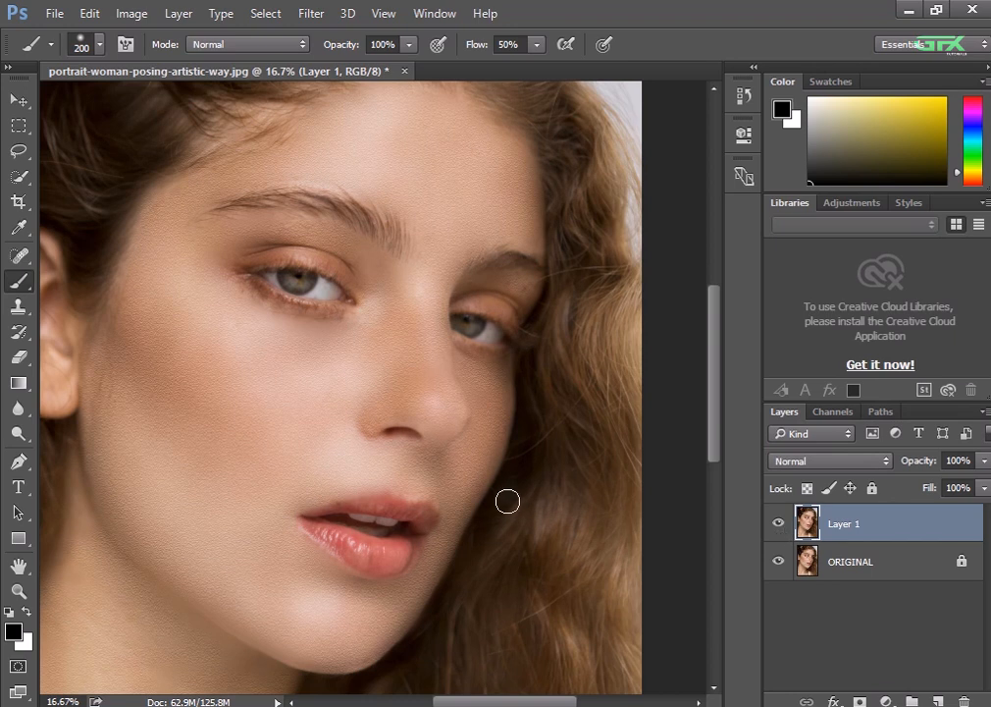
drag(490, 471, 503, 444)
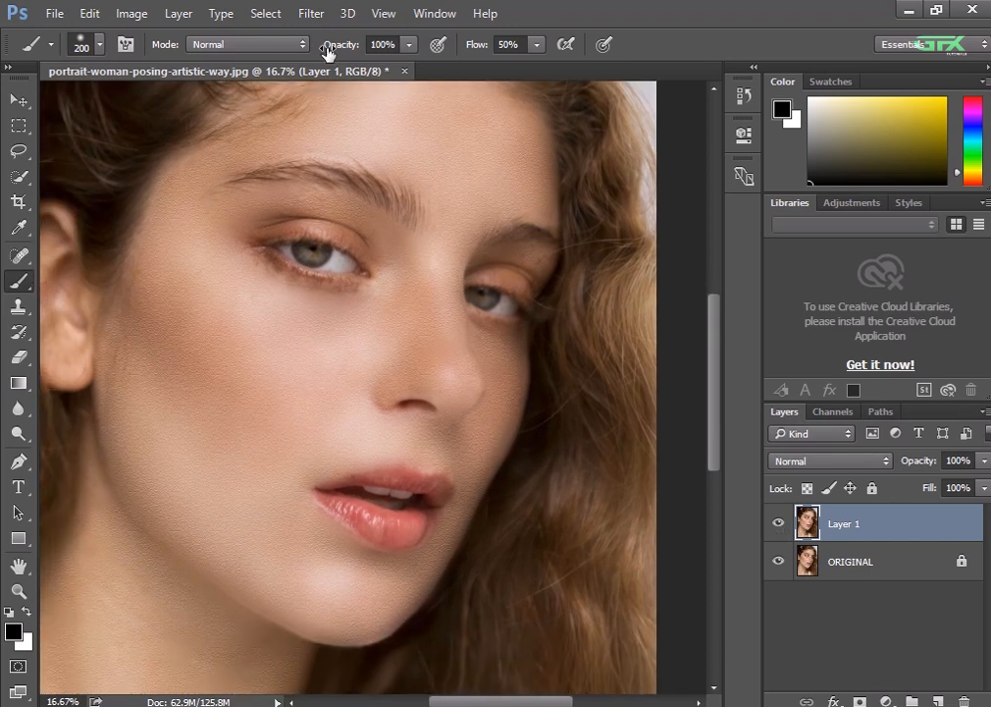
Open the Camera Raw Filter on Layer 1 and set Exposure +0.15, Contrast +28, Highlights +4 and Shadows -8
click(312, 14)
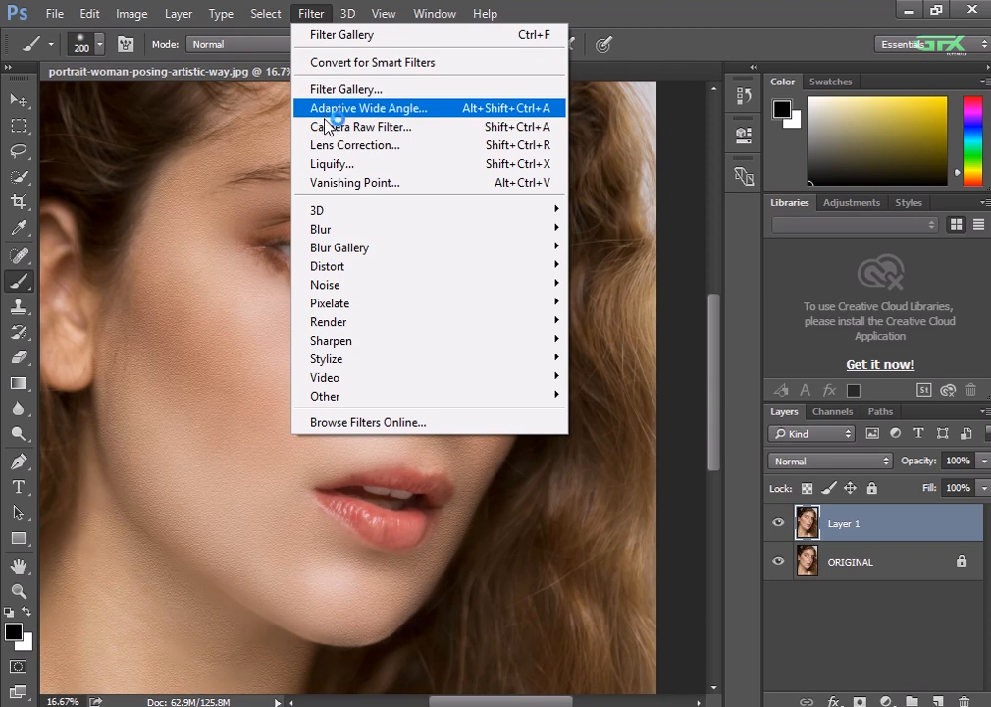
click(328, 126)
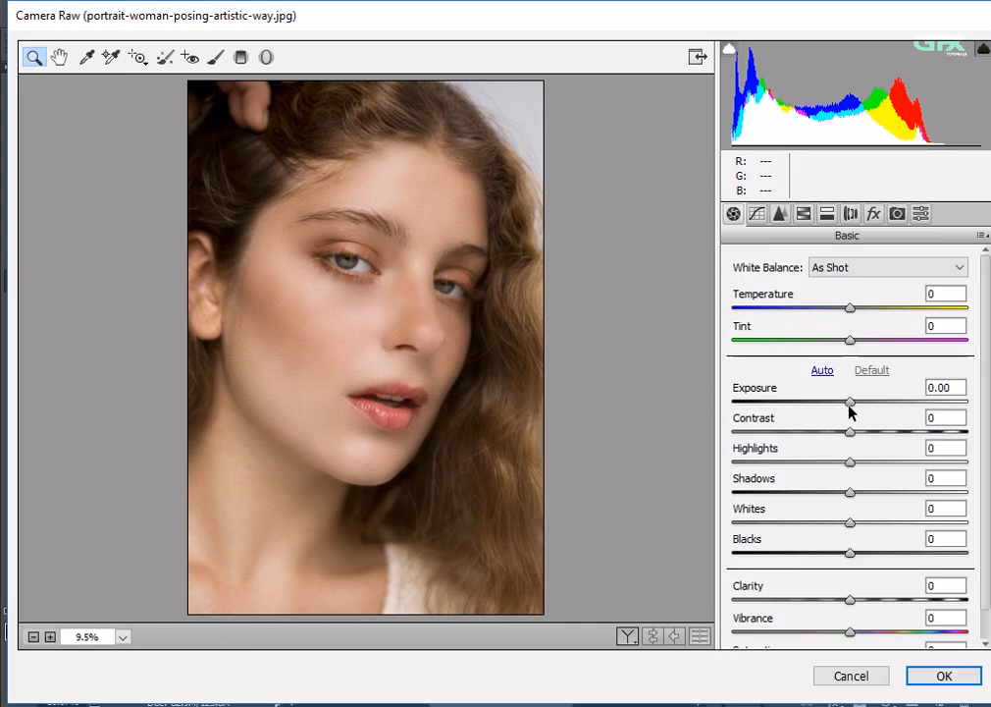
drag(849, 407, 882, 437)
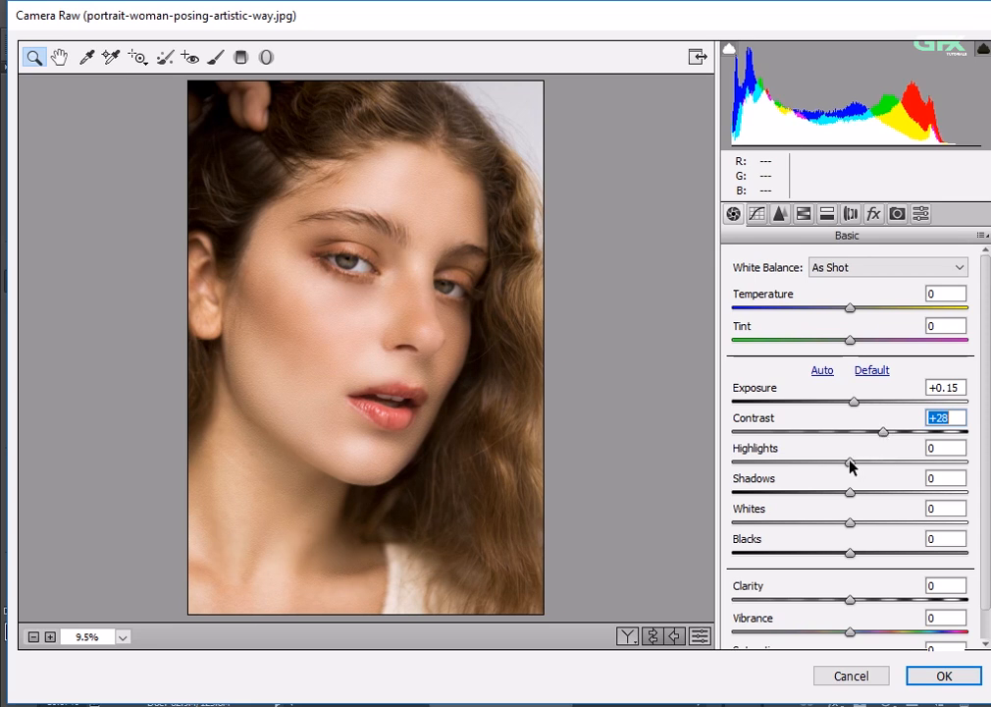
drag(852, 463, 842, 503)
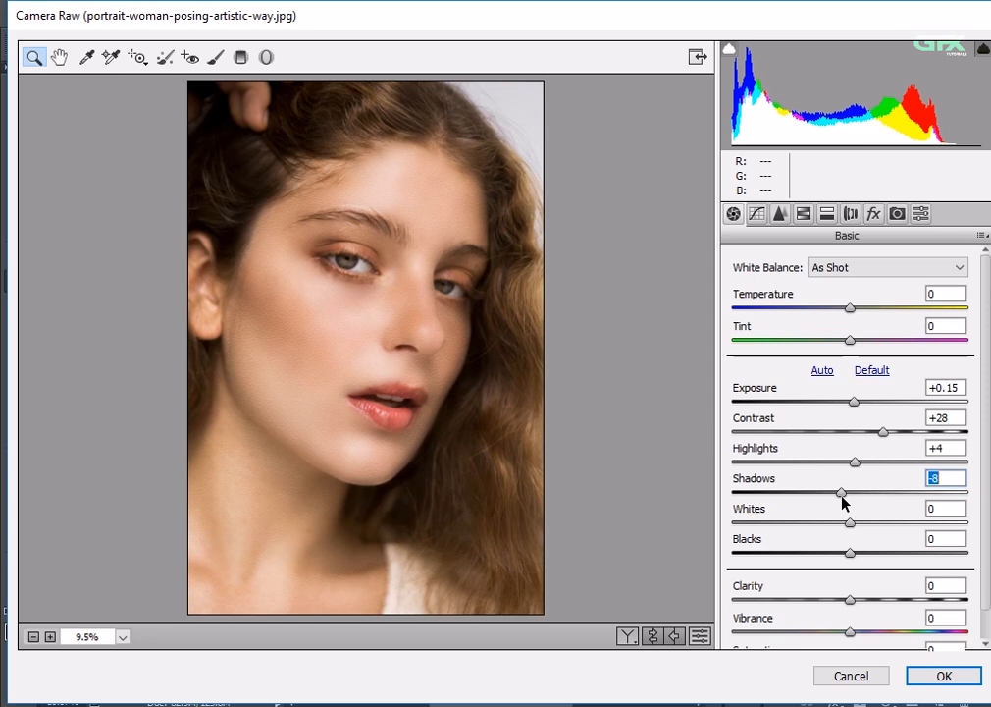
Set Whites -13, Blacks -22, Clarity +12 and Vibrance +2, and apply the Camera Raw adjustments
drag(850, 527, 821, 569)
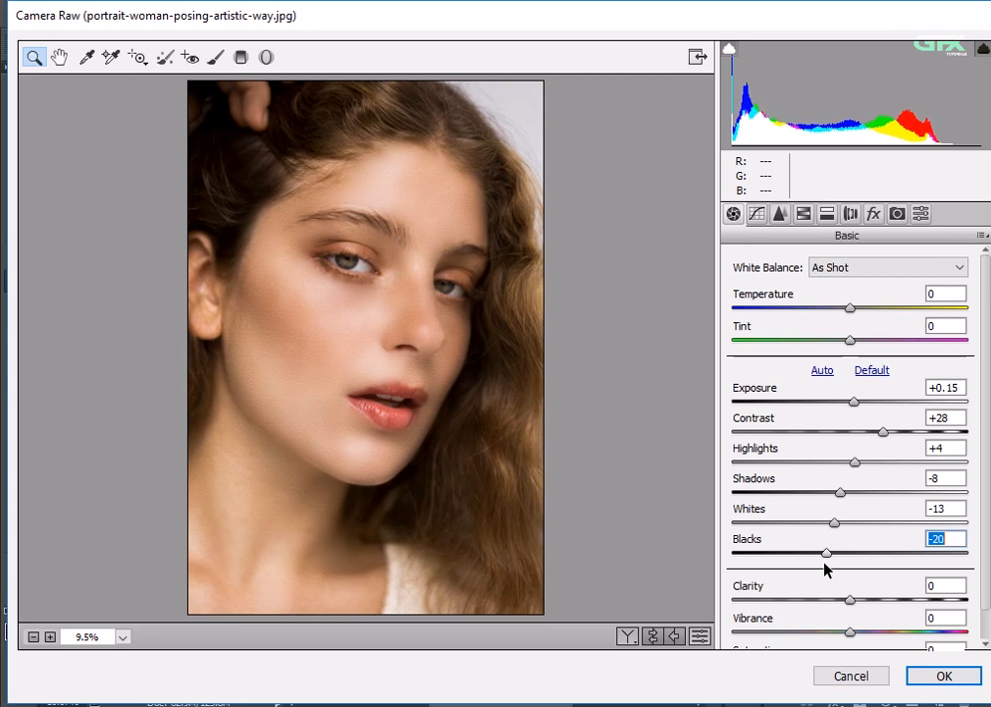
drag(822, 569, 824, 569)
drag(853, 600, 863, 604)
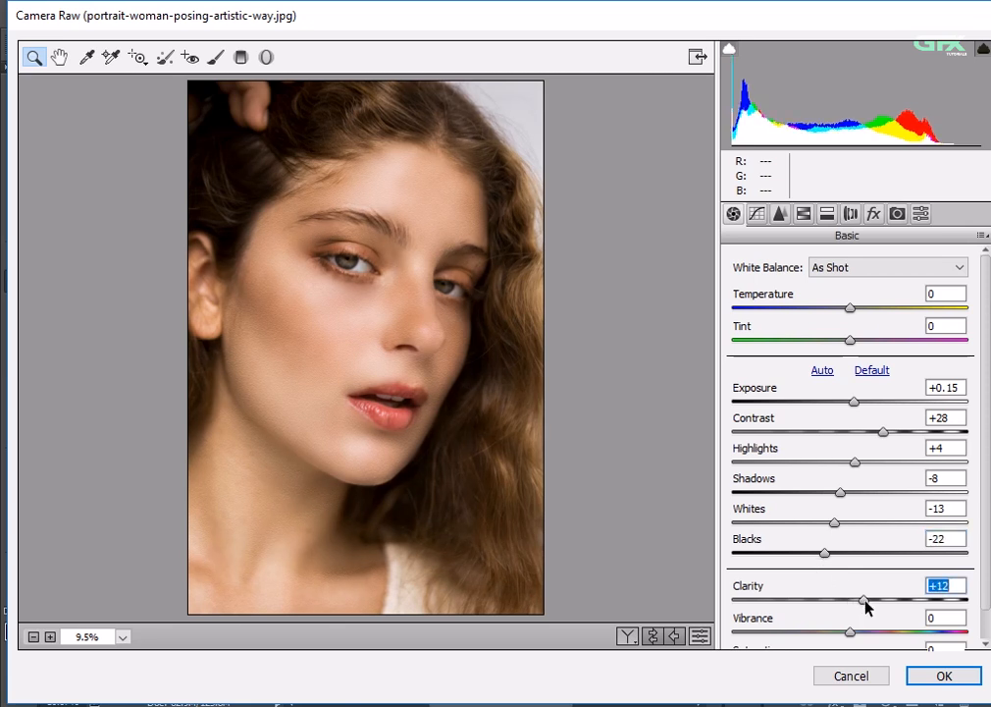
click(854, 635)
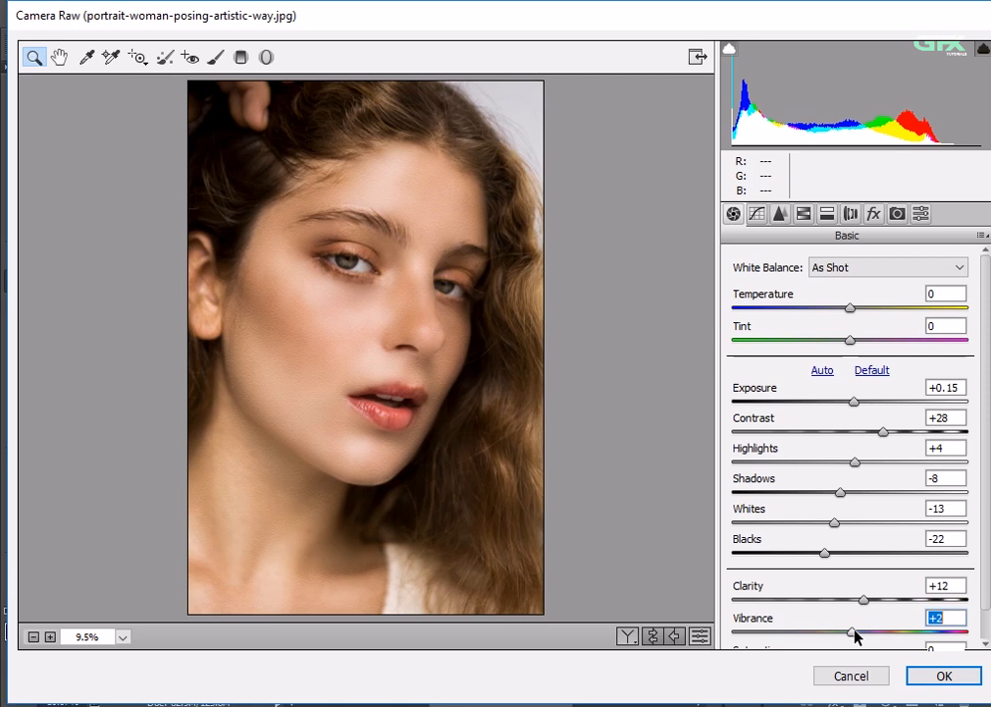
click(915, 675)
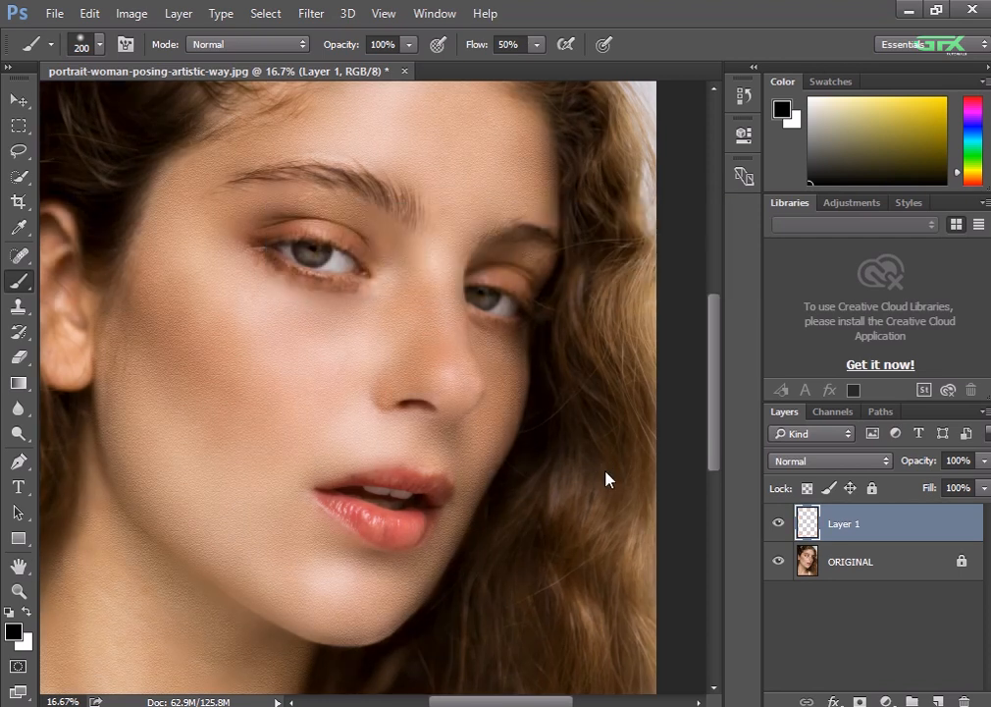
Compare the color-graded portrait with the original over the whole image by toggling Layer 1's visibility
key(ctrl+minus)
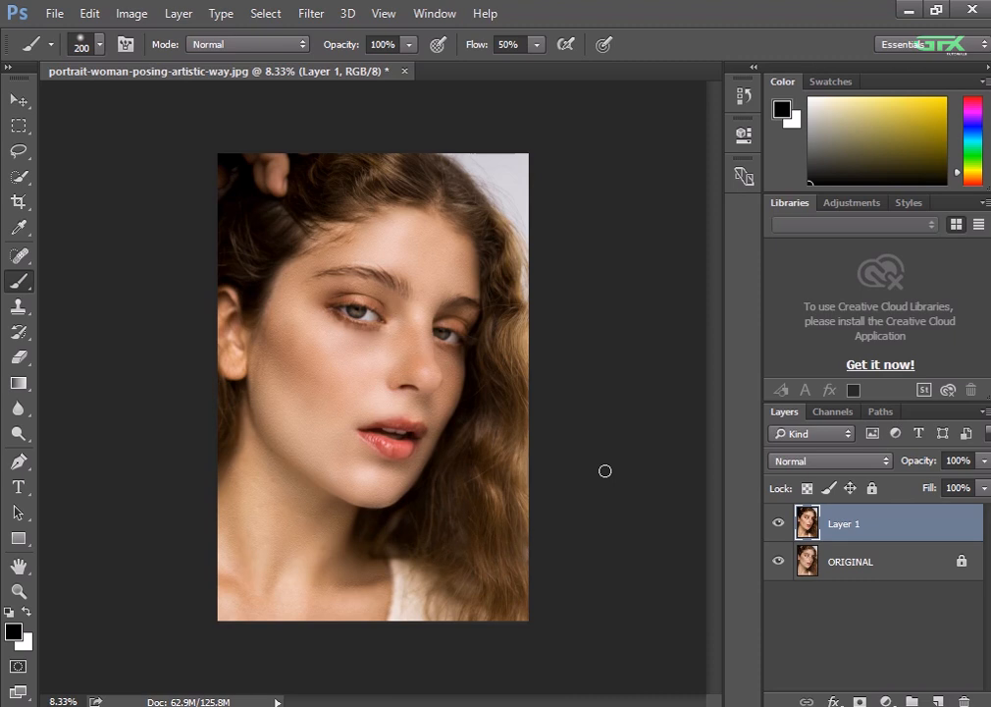
click(776, 528)
click(775, 528)
key(ctrl+plus)
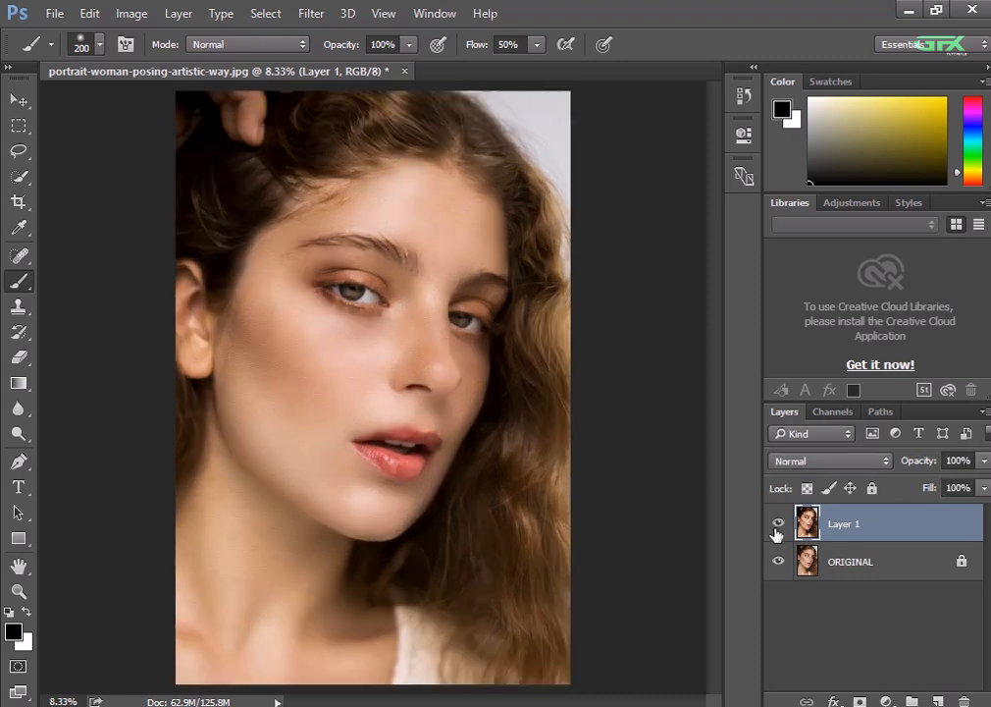
key(ctrl+minus)
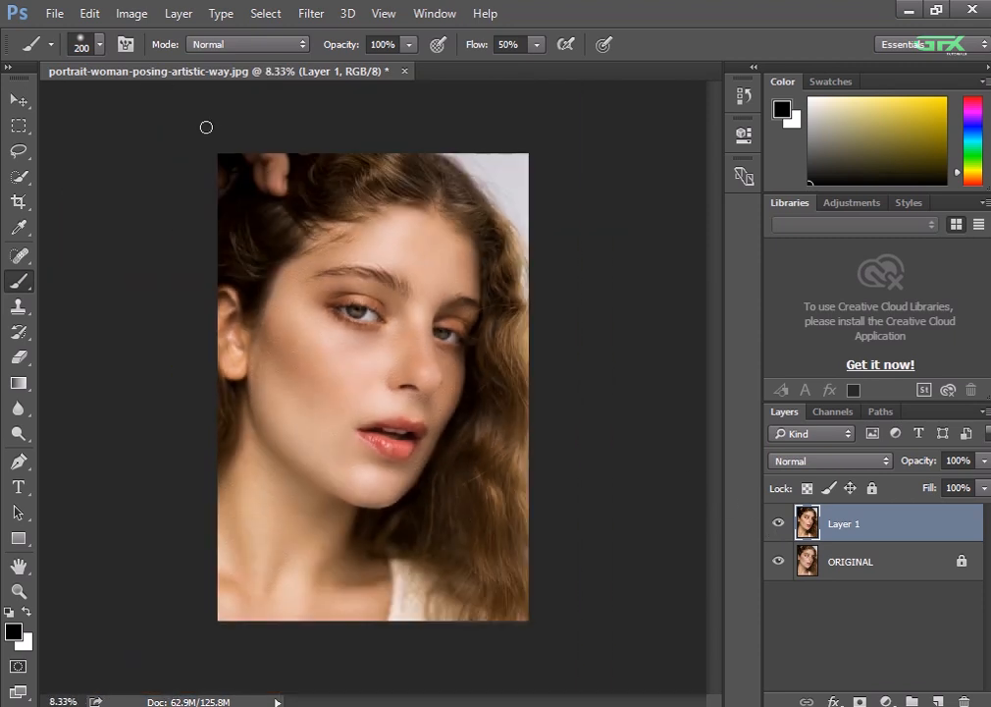
Save the portrait as a JPEG copy named "Model 1" on the Desktop
click(54, 13)
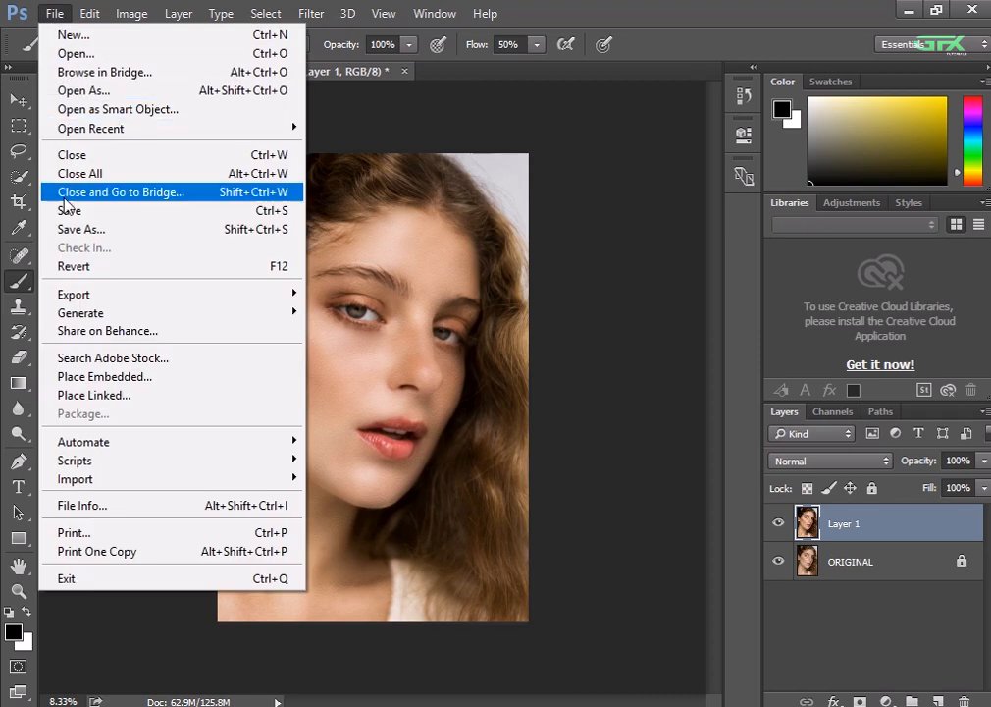
click(68, 230)
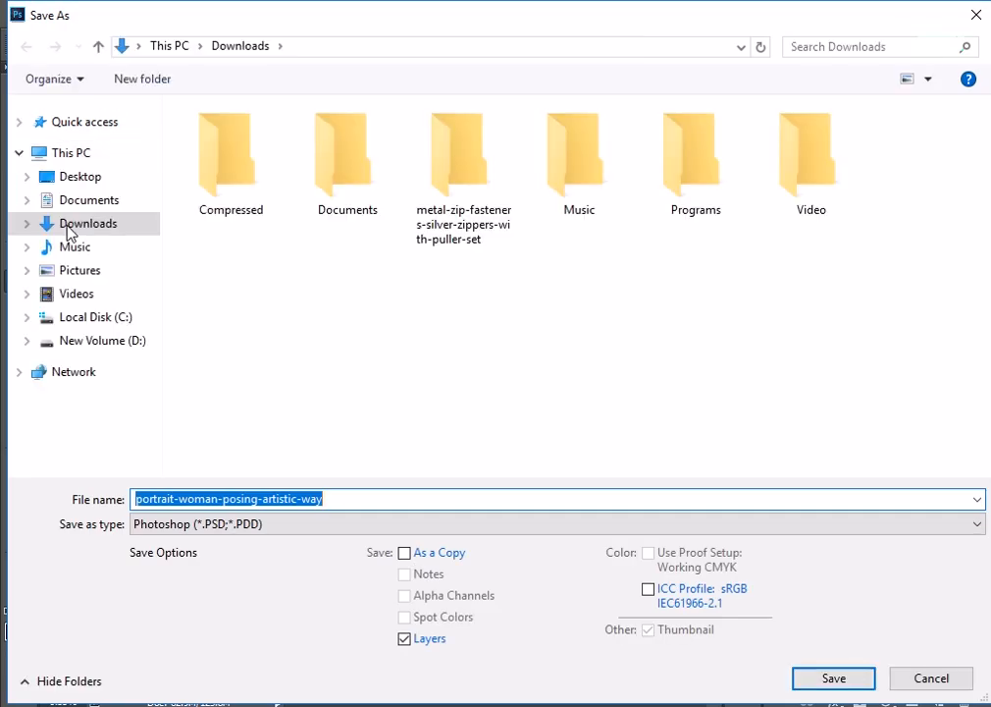
text(Model 1)
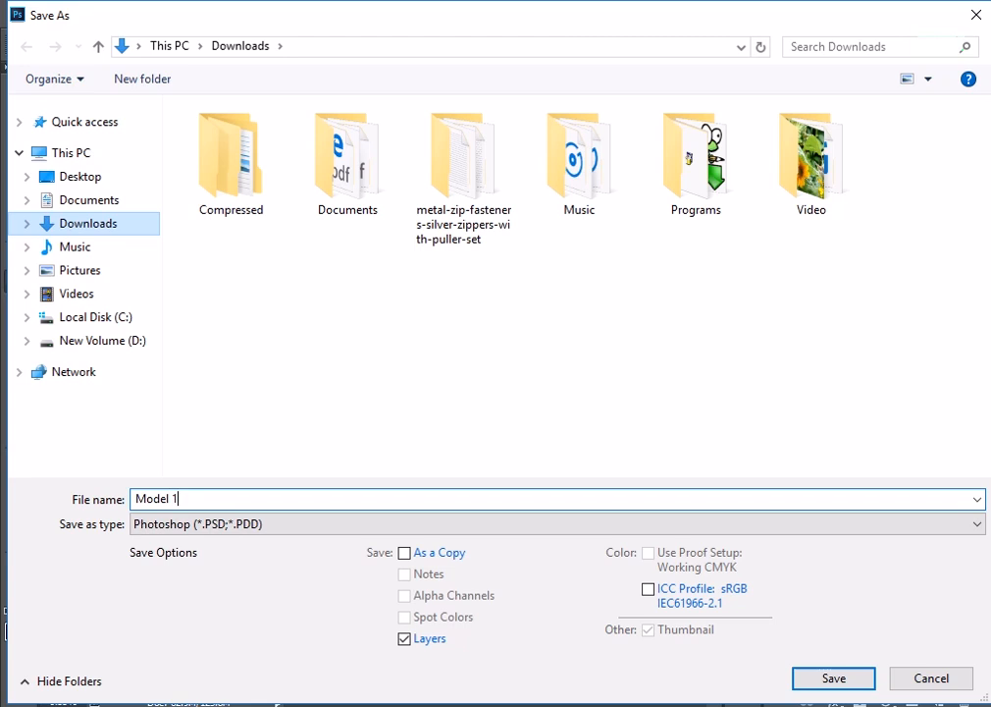
click(225, 523)
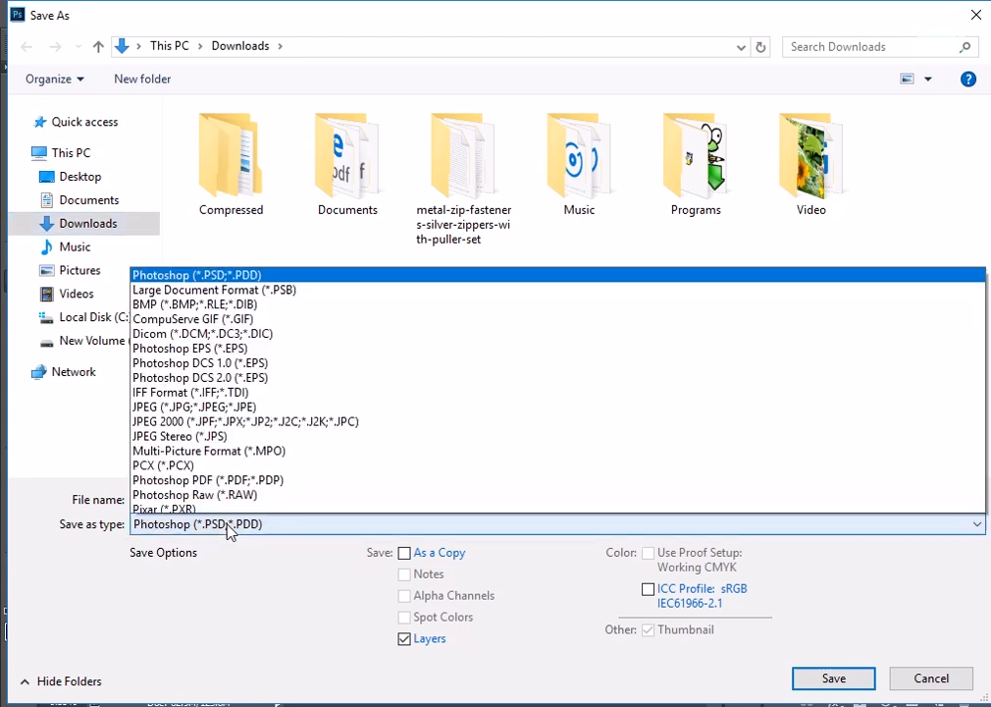
click(197, 328)
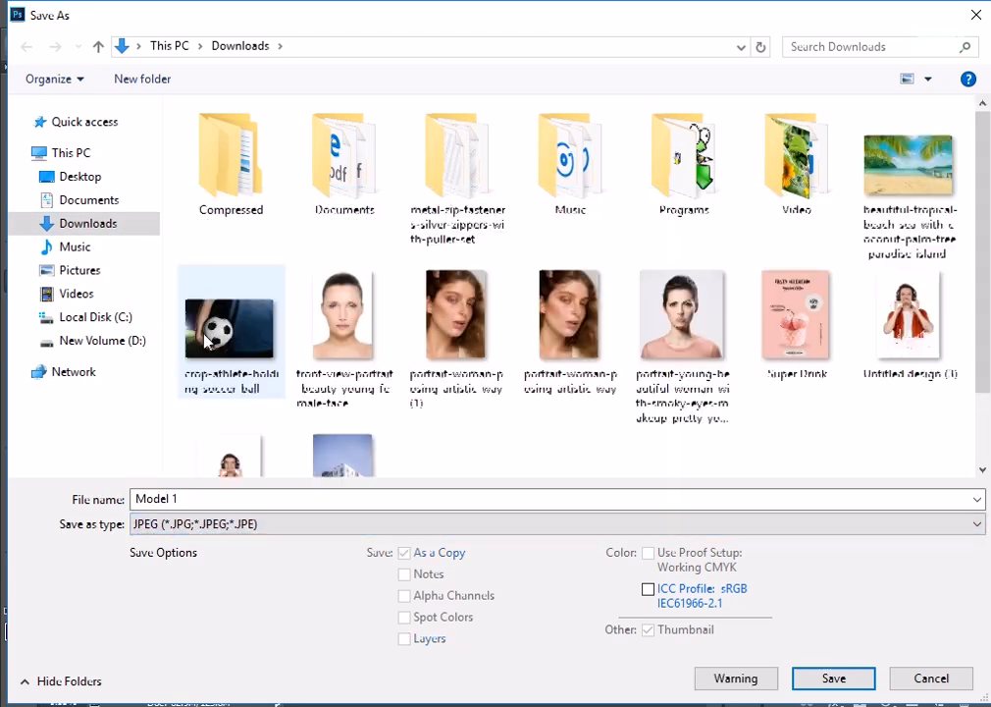
click(95, 178)
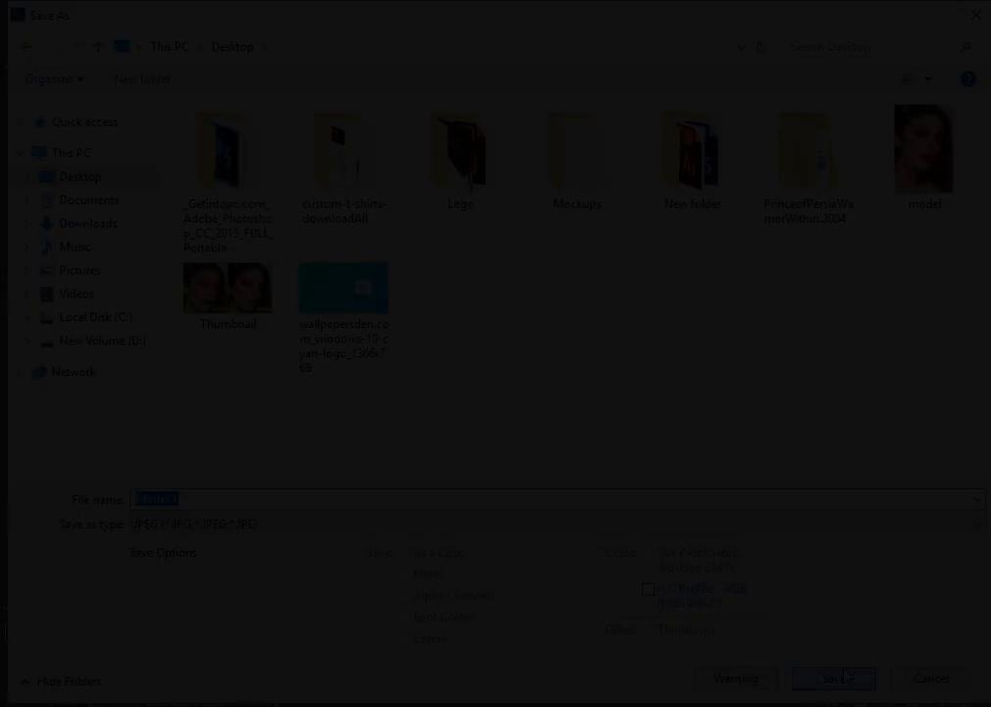